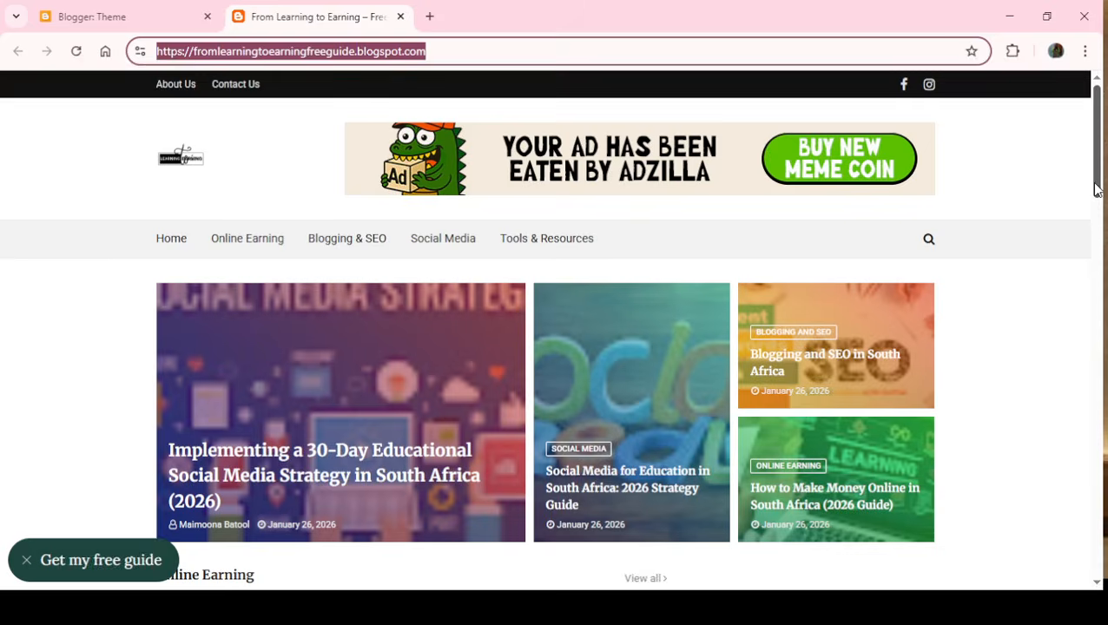
- Close the free-guide pop-up on the live blog and open the blog's settings in Blogger
mouse_move(1096, 190)
left_mouse_down()
mouse_move(1100, 379)
mouse_move(1100, 181)
left_mouse_up()
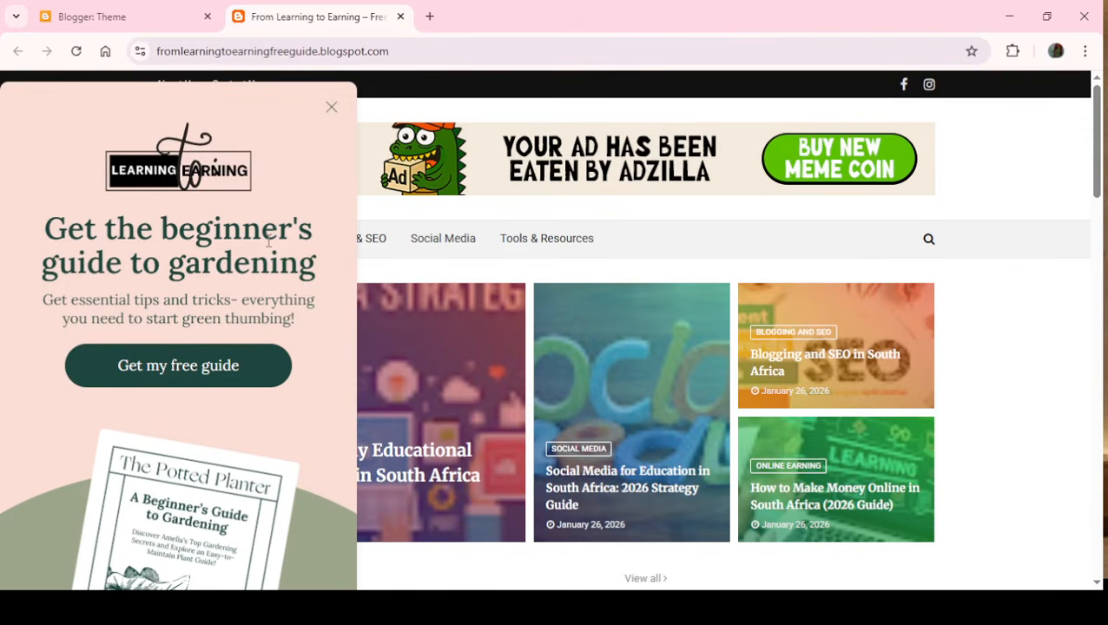
left_click(332, 109)
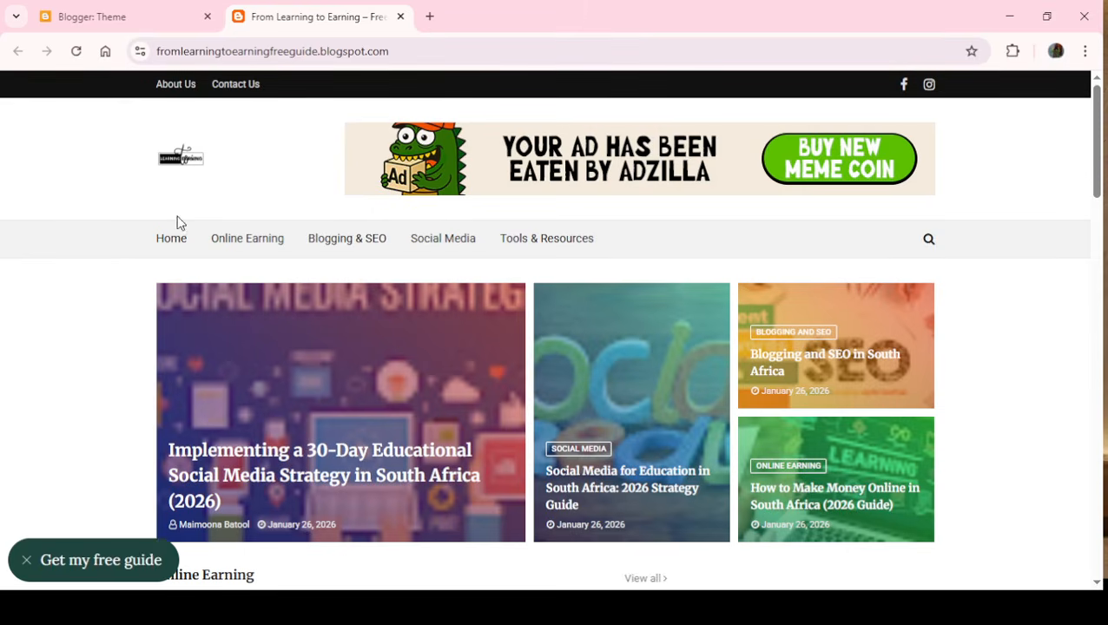
left_click(168, 26)
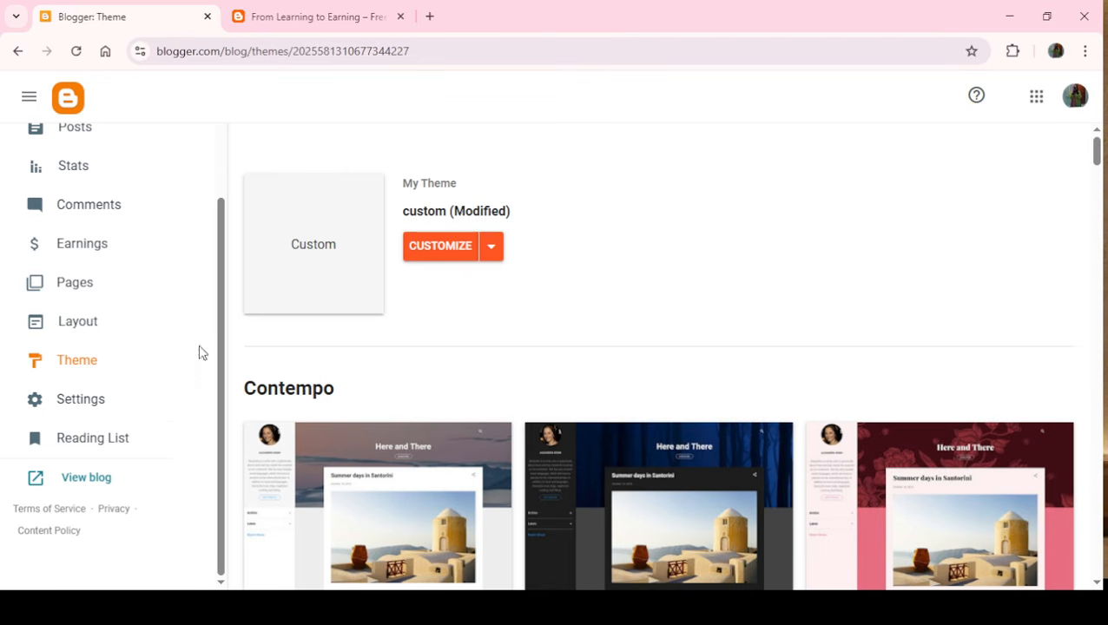
left_click(94, 406)
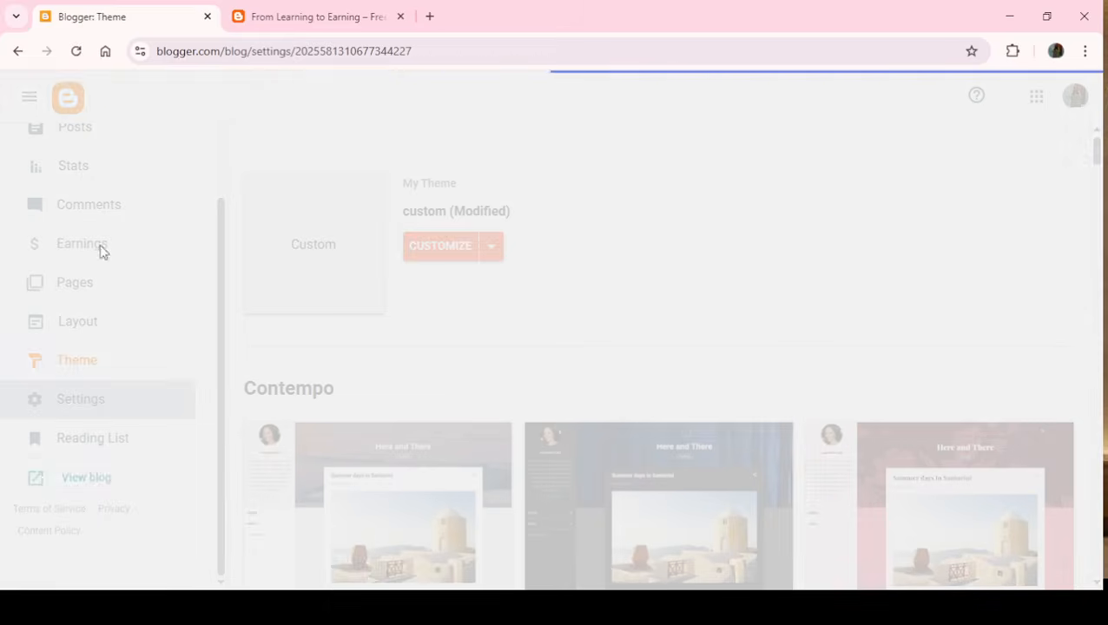
- Return to the live blog and select its full web address
left_click(337, 13)
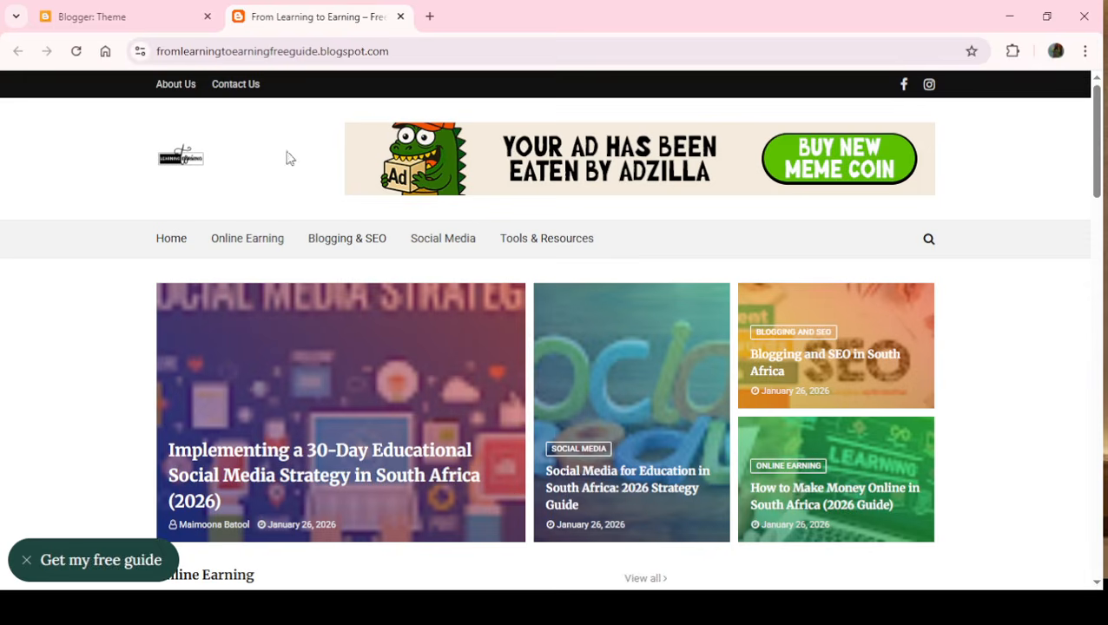
left_click_drag(1099, 176, 1100, 124)
left_click(397, 53)
left_click_drag(397, 53, 144, 56)
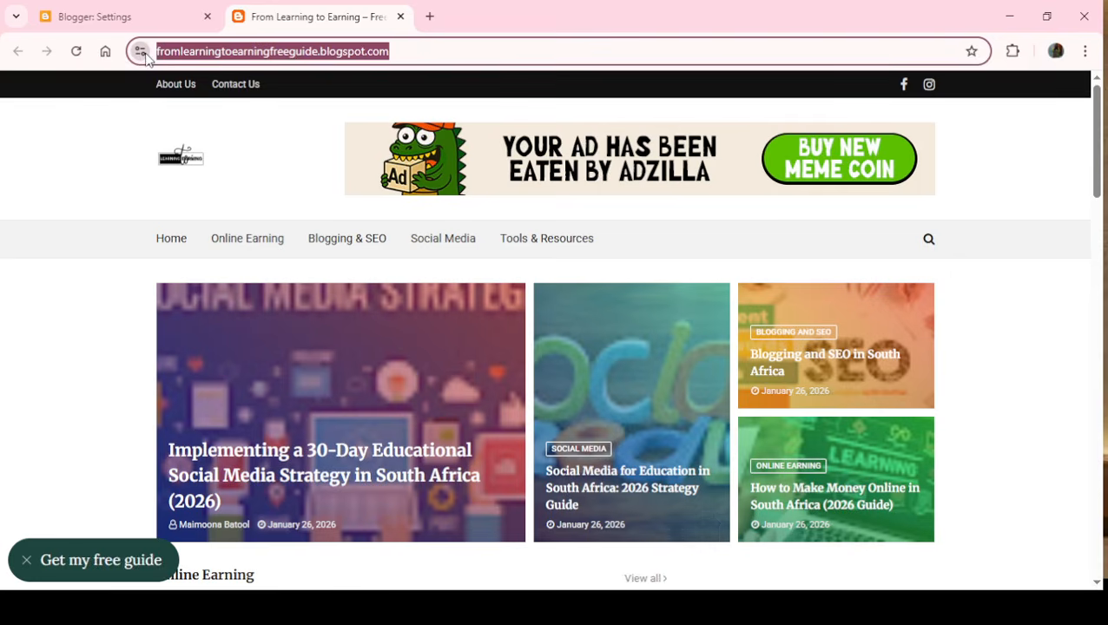
- Open Google Search Console for the blog through the link in the Blogger settings
left_click(93, 16)
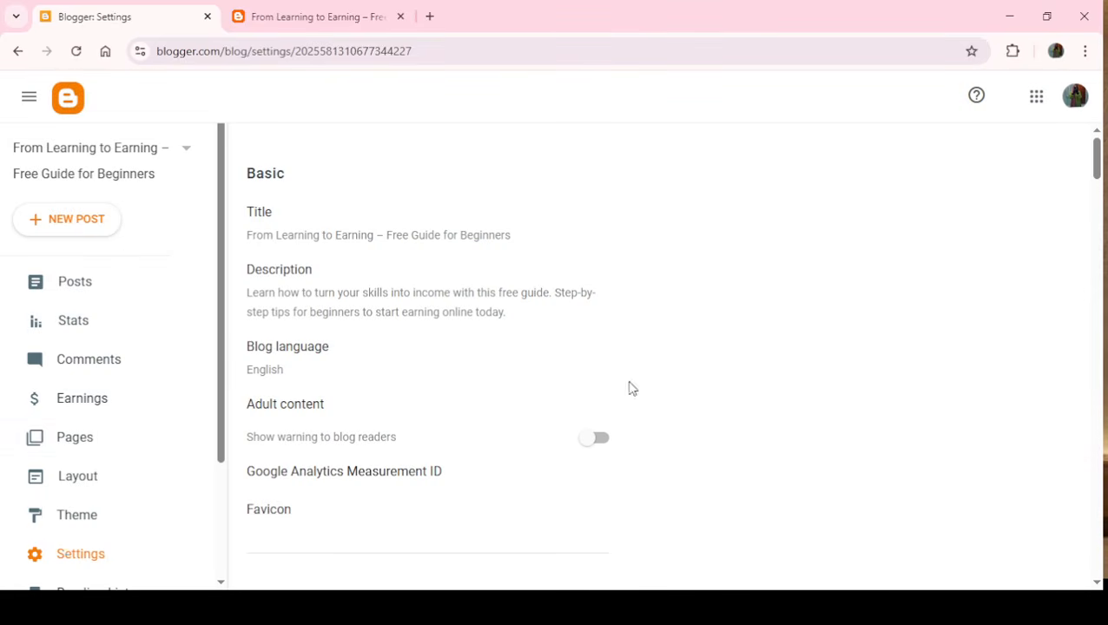
left_click_drag(1098, 160, 1081, 487)
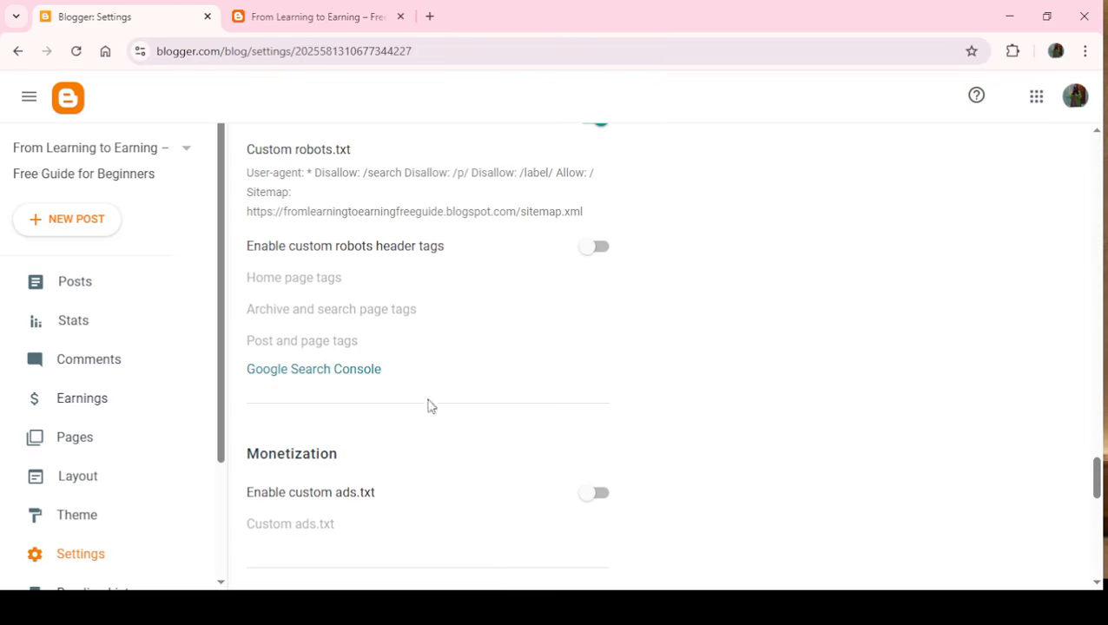
left_click(337, 371)
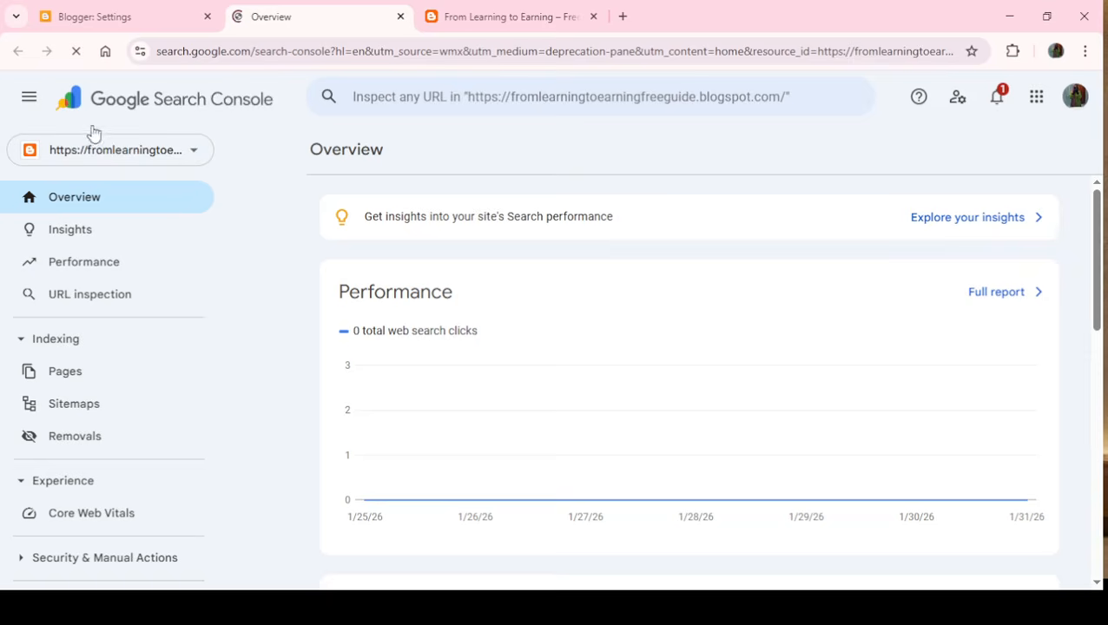
left_click(26, 101)
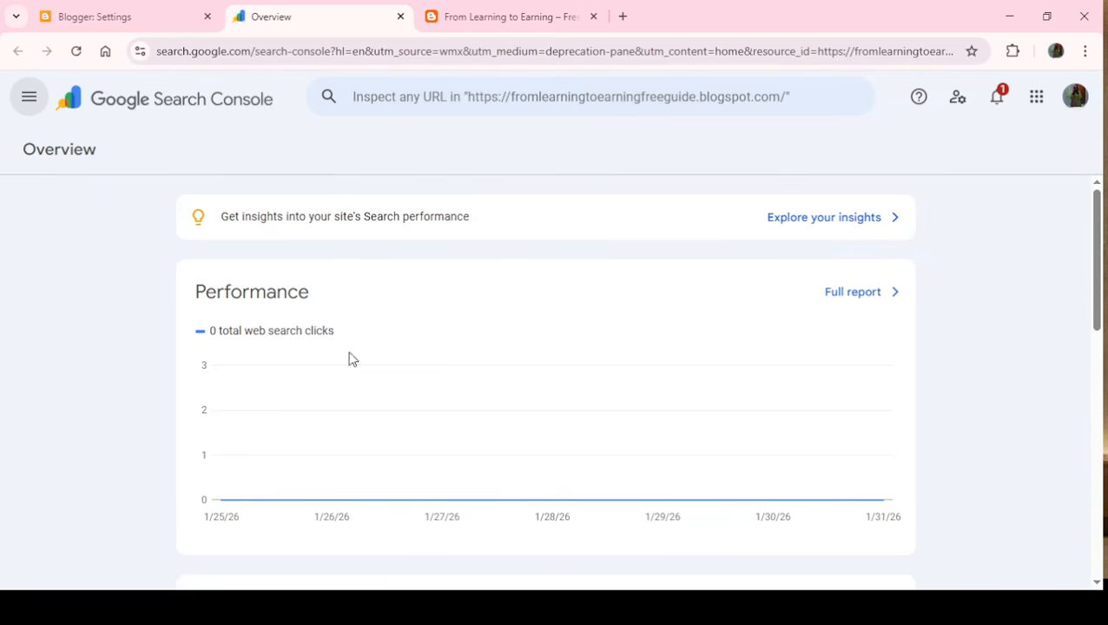
left_click(26, 101)
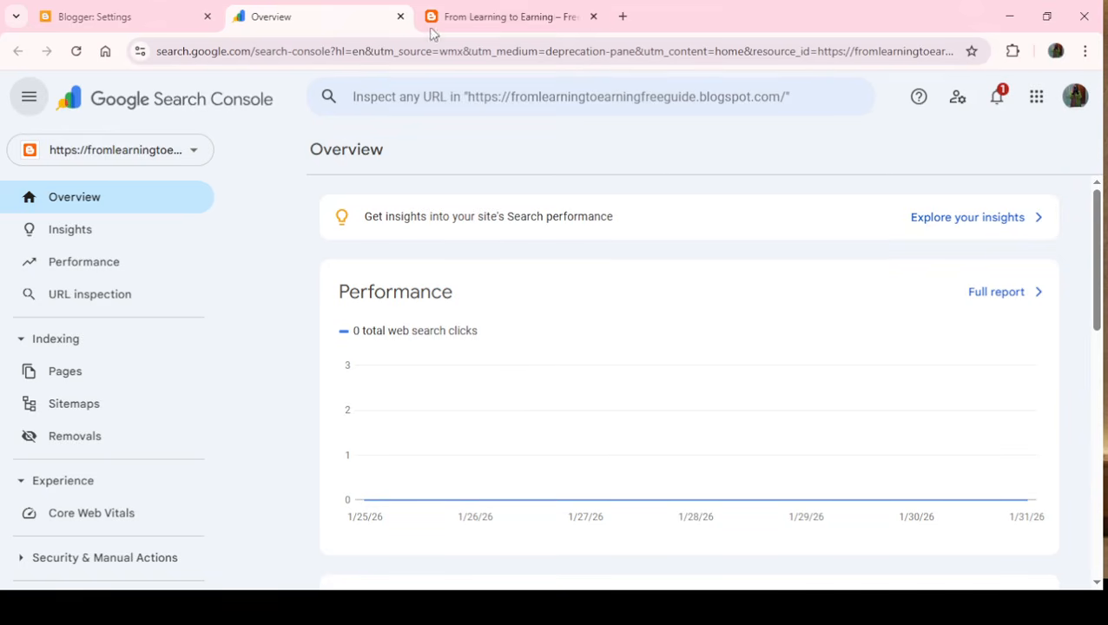
- Copy the full address of the live blog and return to Search Console
left_click(507, 16)
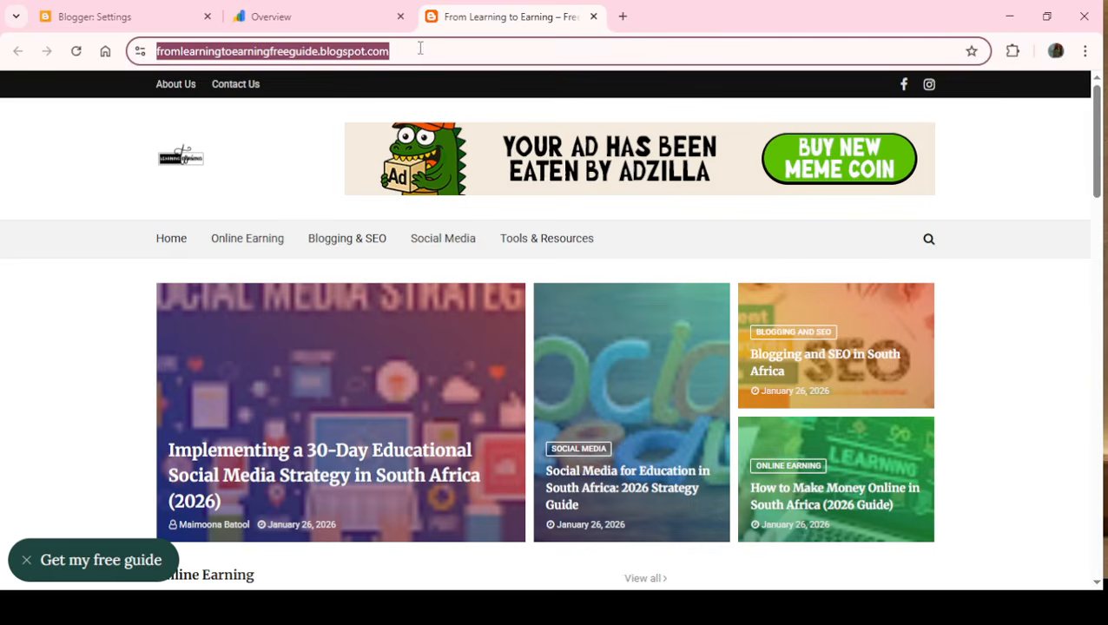
left_click_drag(422, 51, 106, 54)
key("ctrl+c")
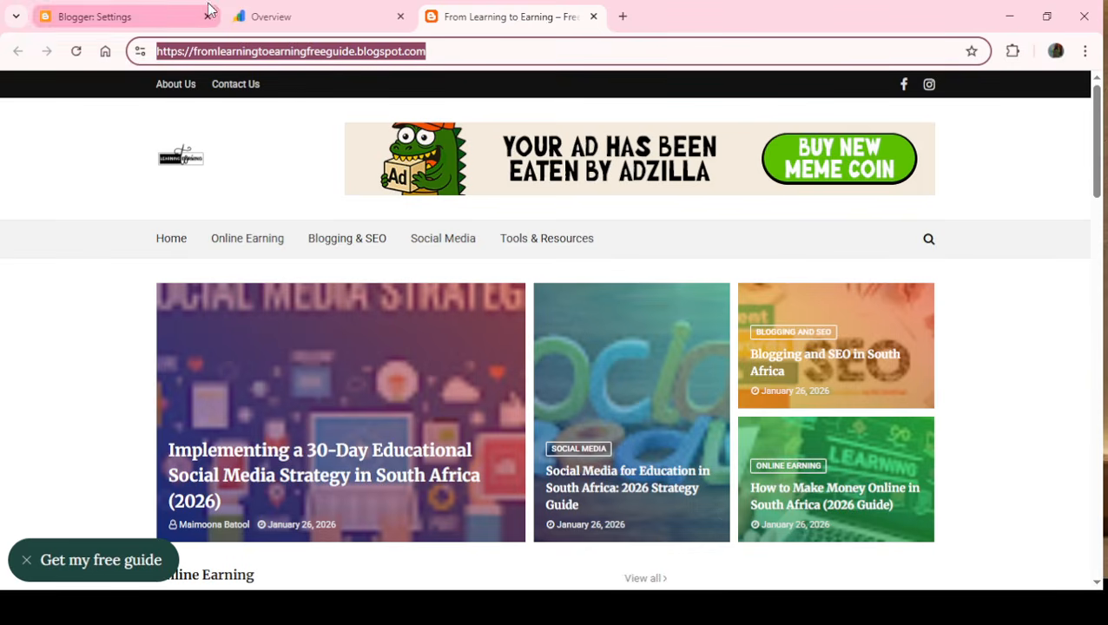
left_click(272, 16)
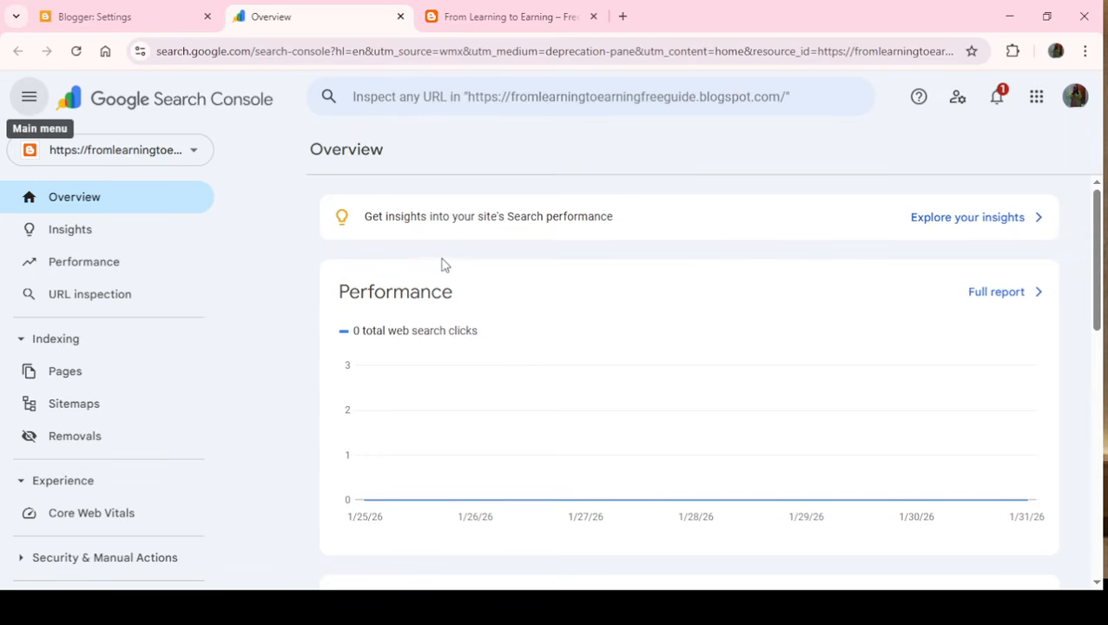
- Check the list of Search Console properties for the blog's address
left_click(190, 152)
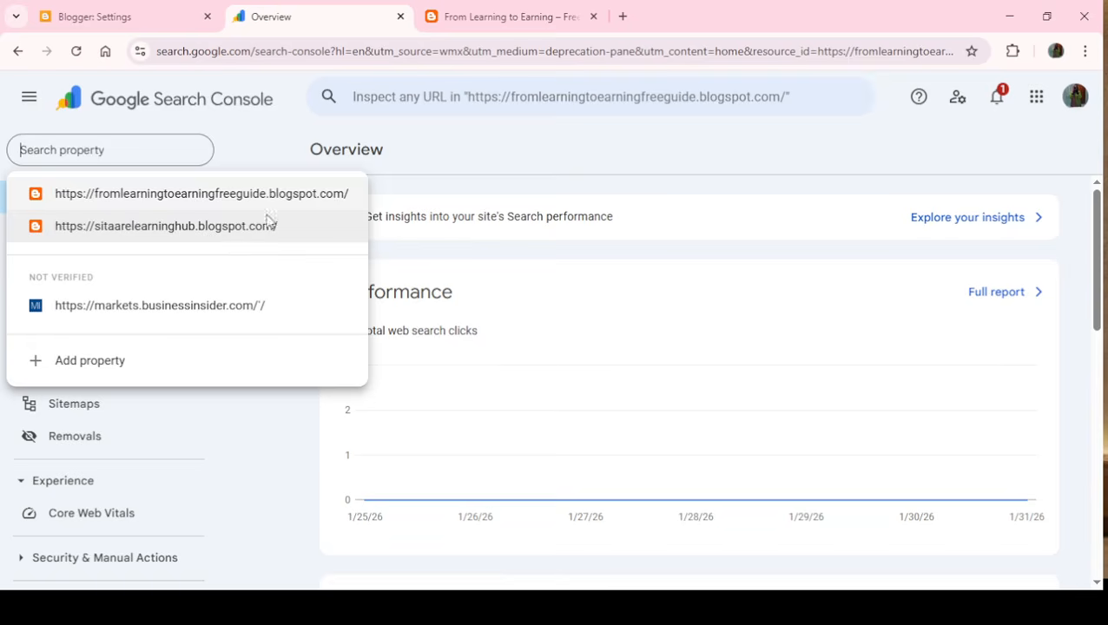
left_click(453, 155)
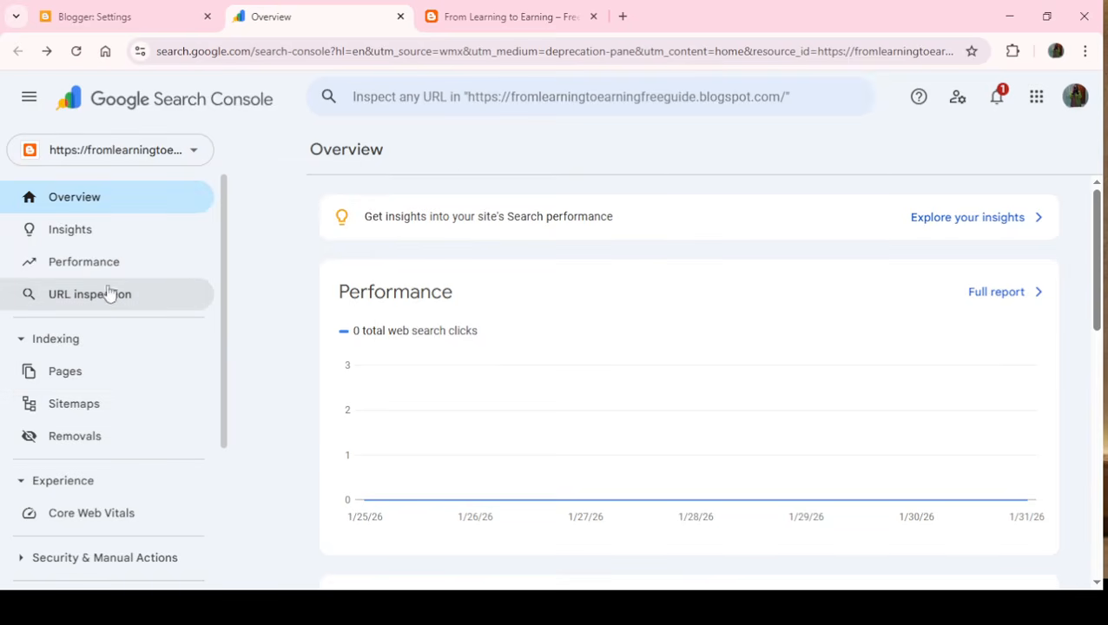
left_click(193, 158)
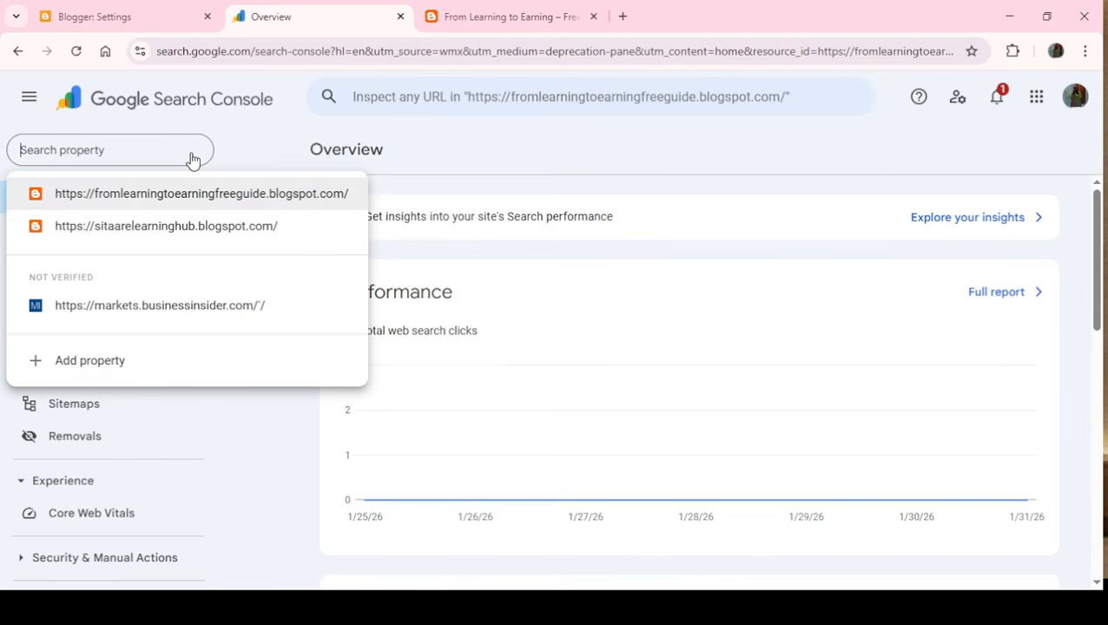
left_click(295, 130)
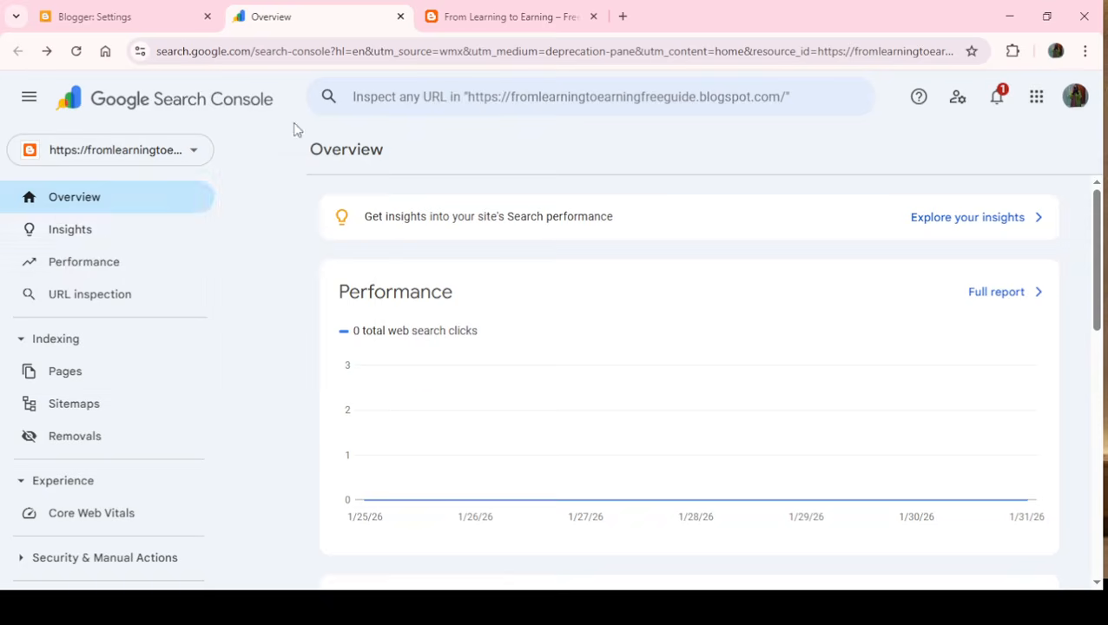
left_click(75, 299)
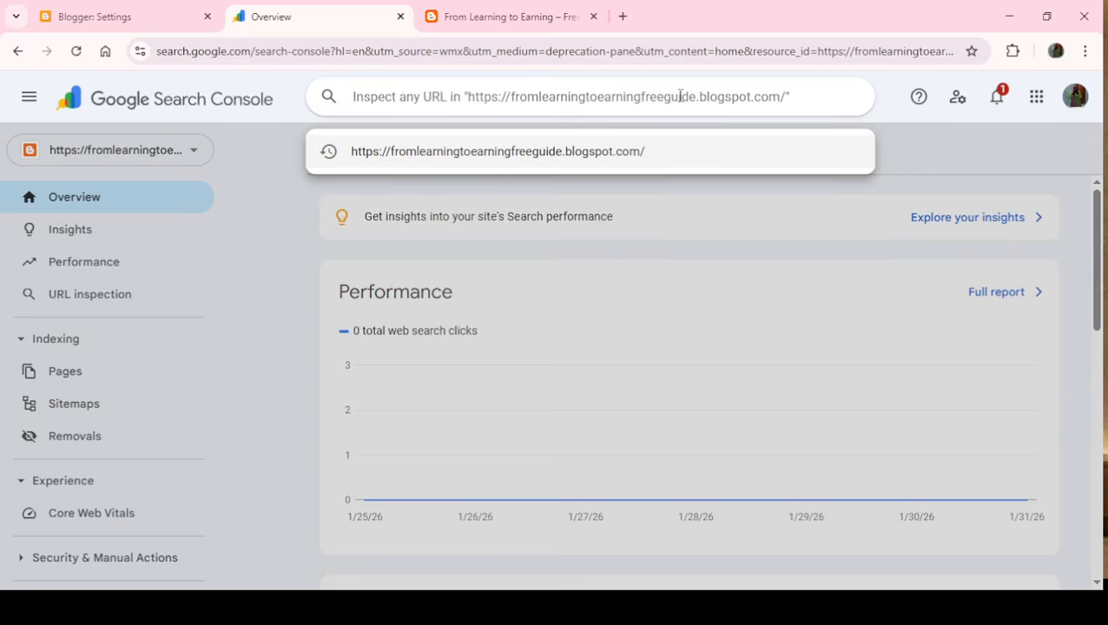
key("ctrl+v")
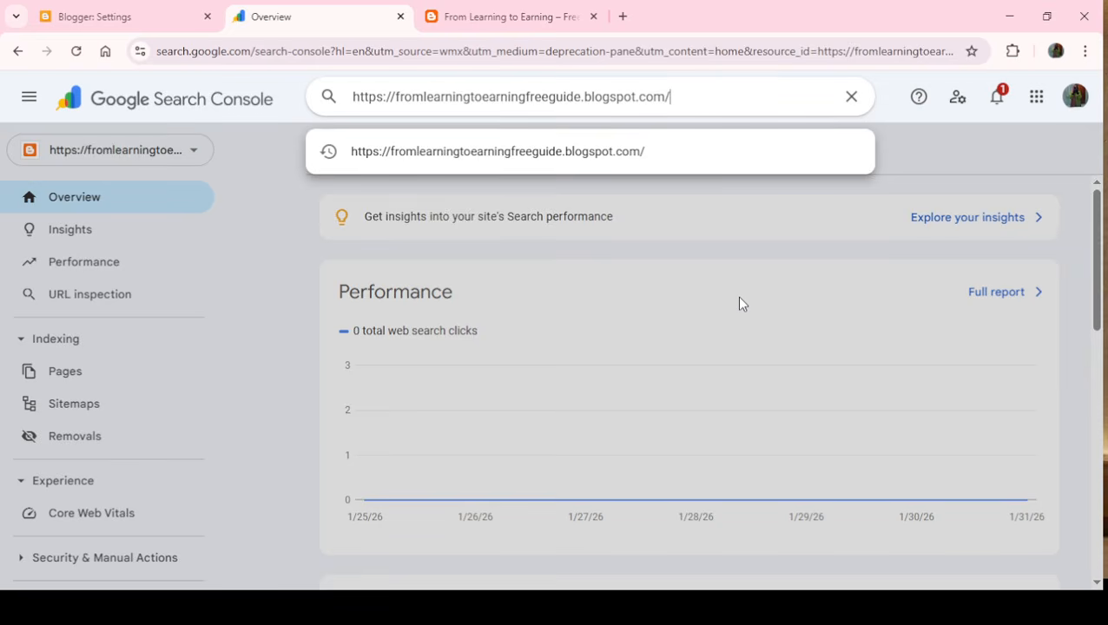
key("ctrl+v")
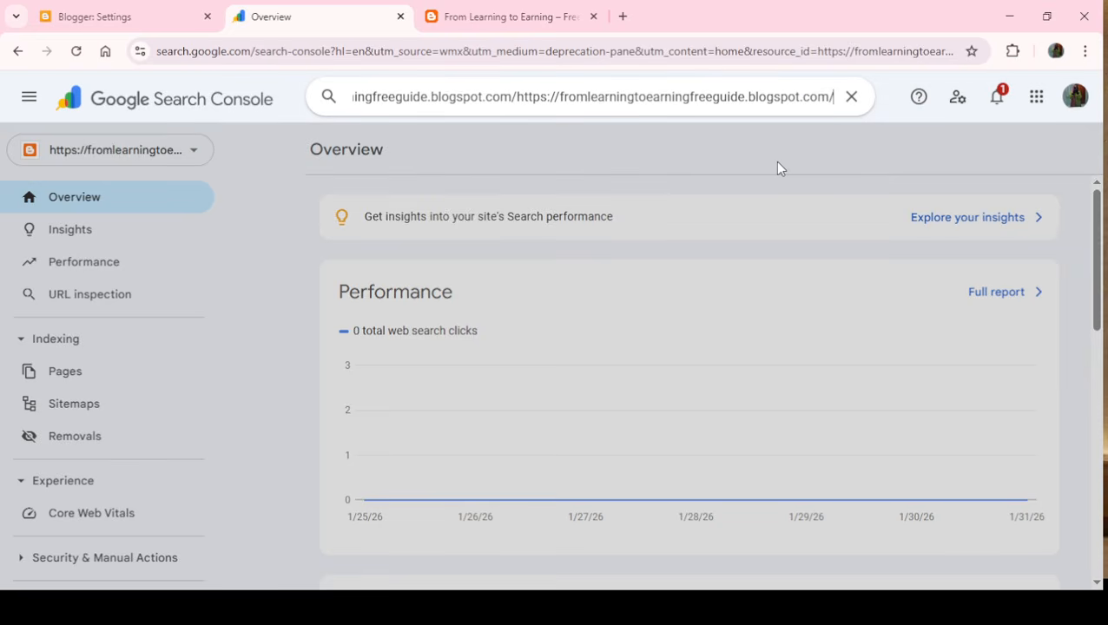
left_click(851, 96)
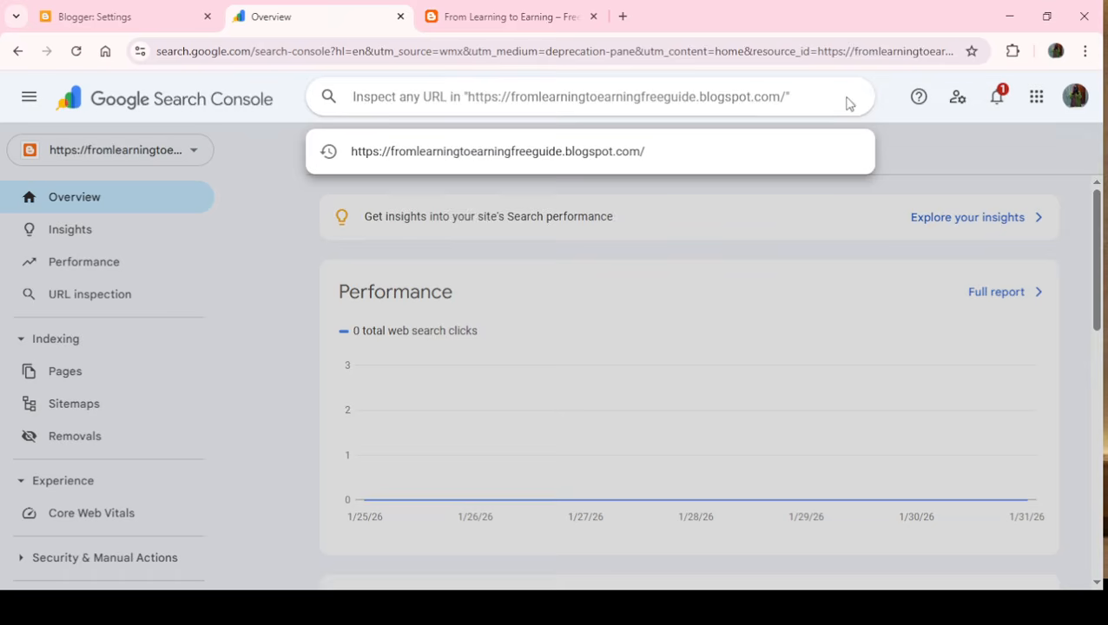
left_click(571, 161)
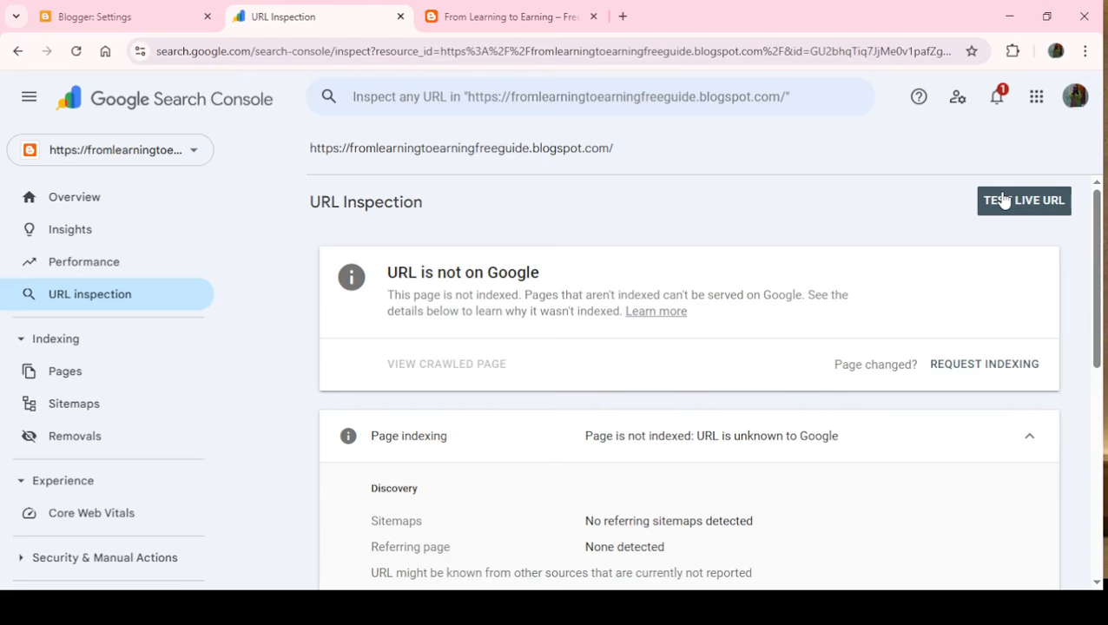
- Run a live test of the inspected blog URL and highlight its availability result
left_click(805, 95)
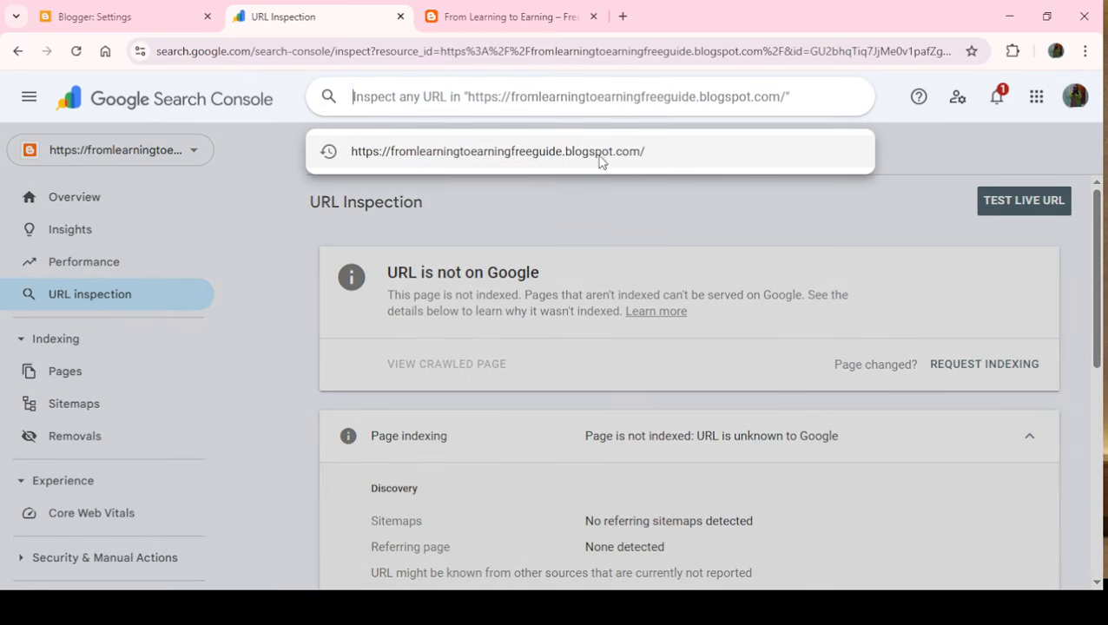
left_click(671, 216)
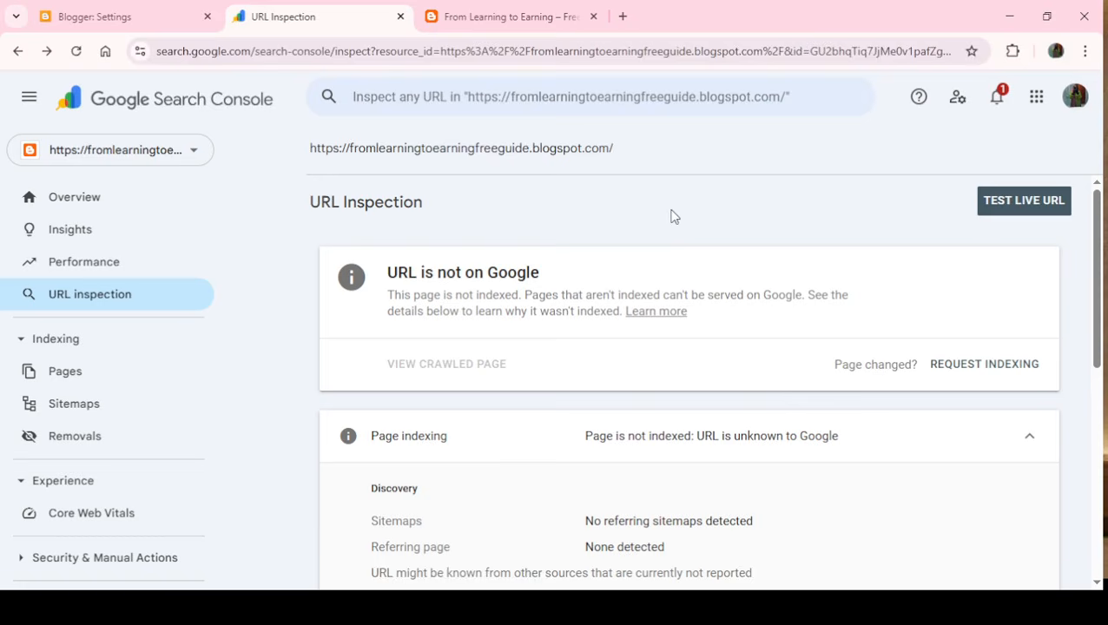
left_click(1016, 208)
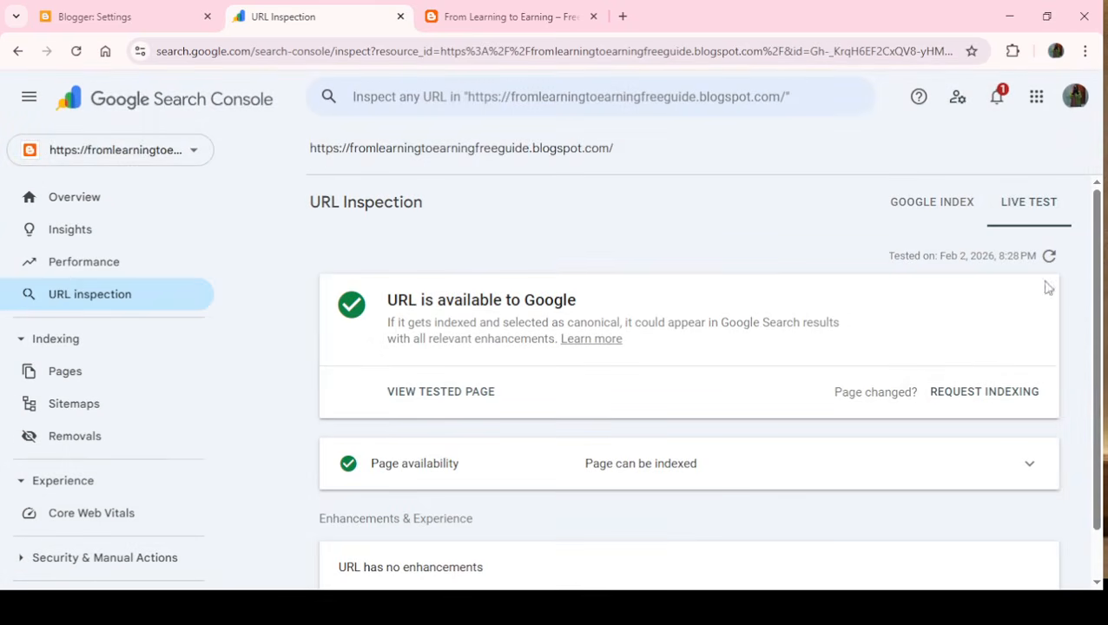
left_click_drag(385, 305, 608, 300)
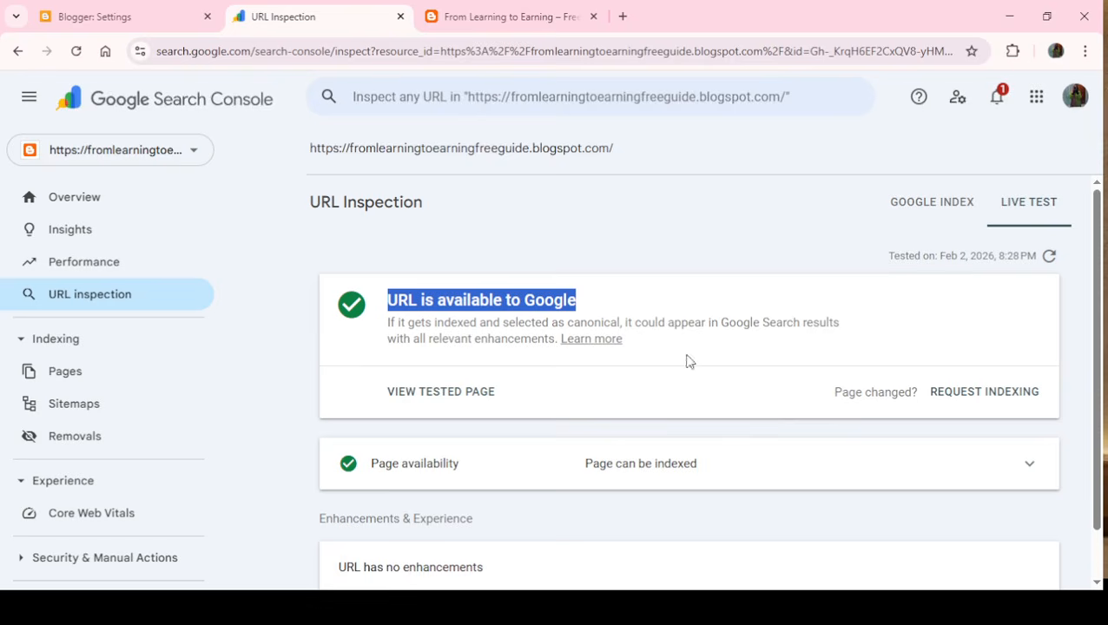
- Request indexing for the tested blog URL and dismiss the resulting notice
left_click(1004, 399)
left_click(970, 397)
left_click_drag(1097, 408, 1092, 498)
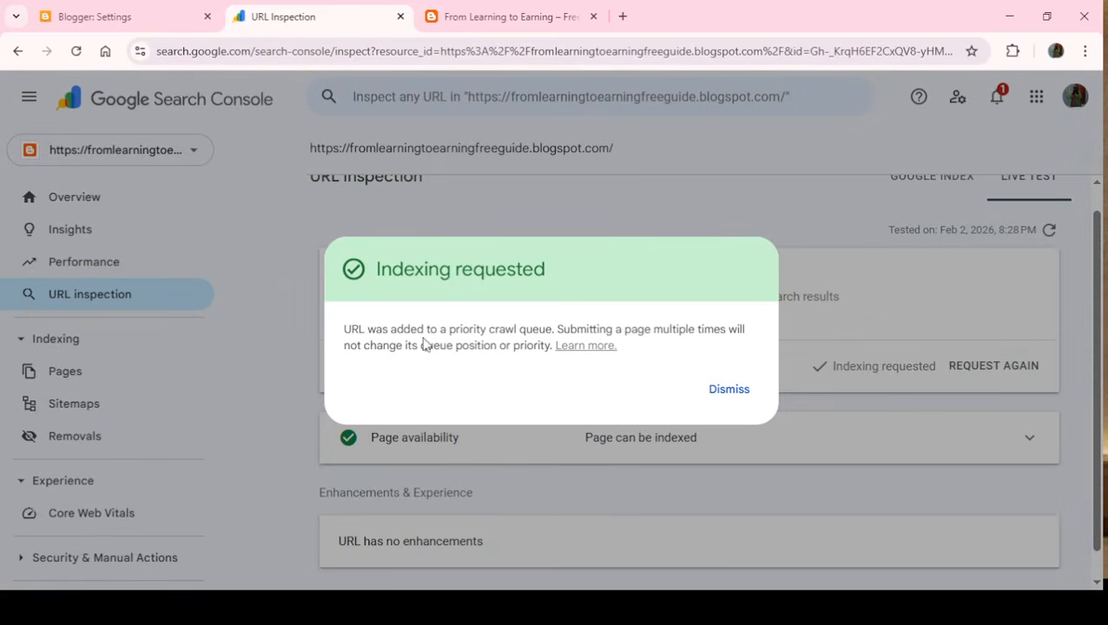
left_click_drag(367, 328, 744, 329)
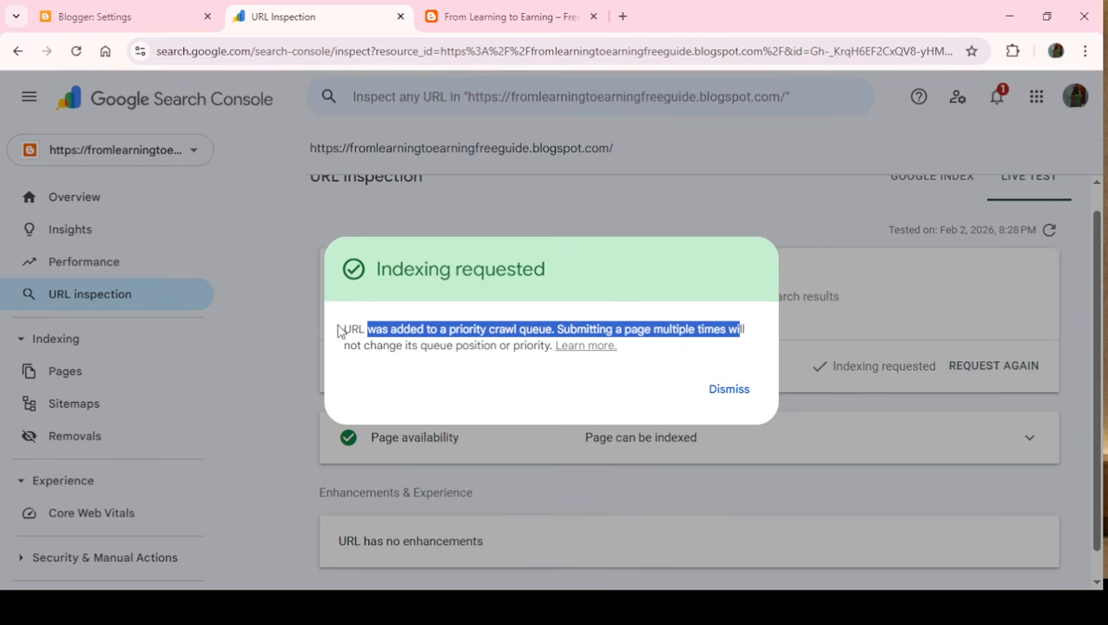
left_click(728, 391)
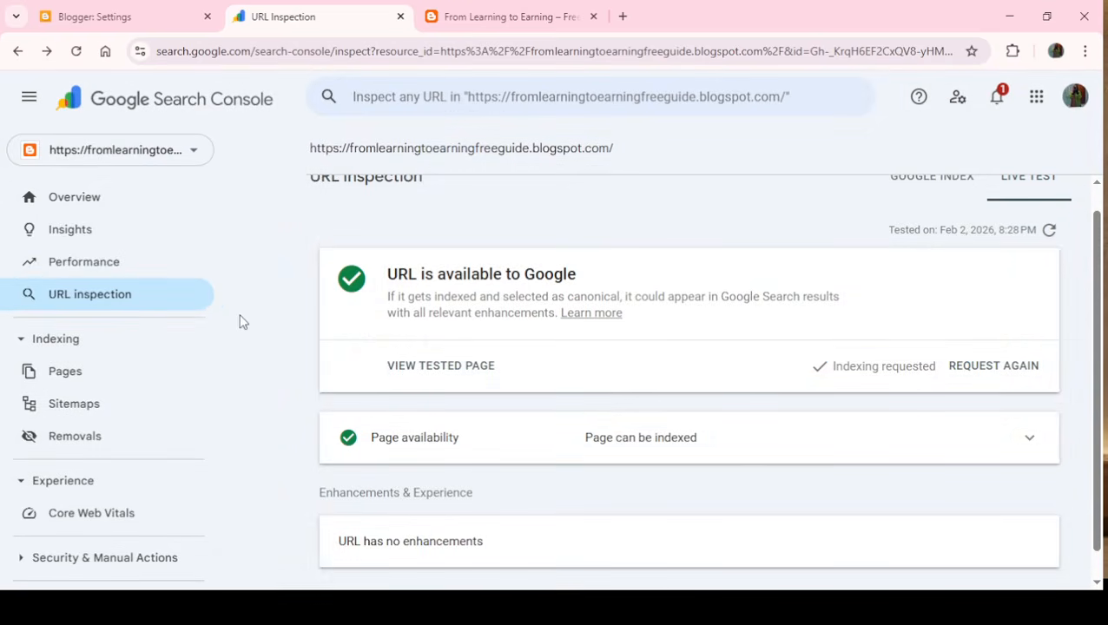
- Open the Sitemaps page for the blog property in Search Console
left_click_drag(220, 310, 223, 370)
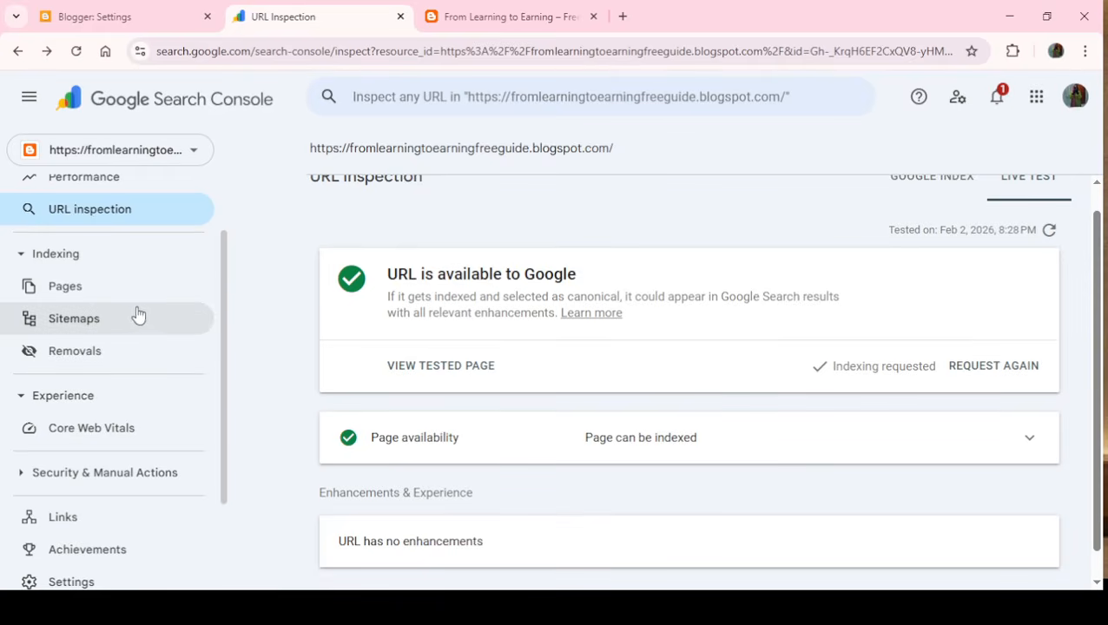
left_click(88, 321)
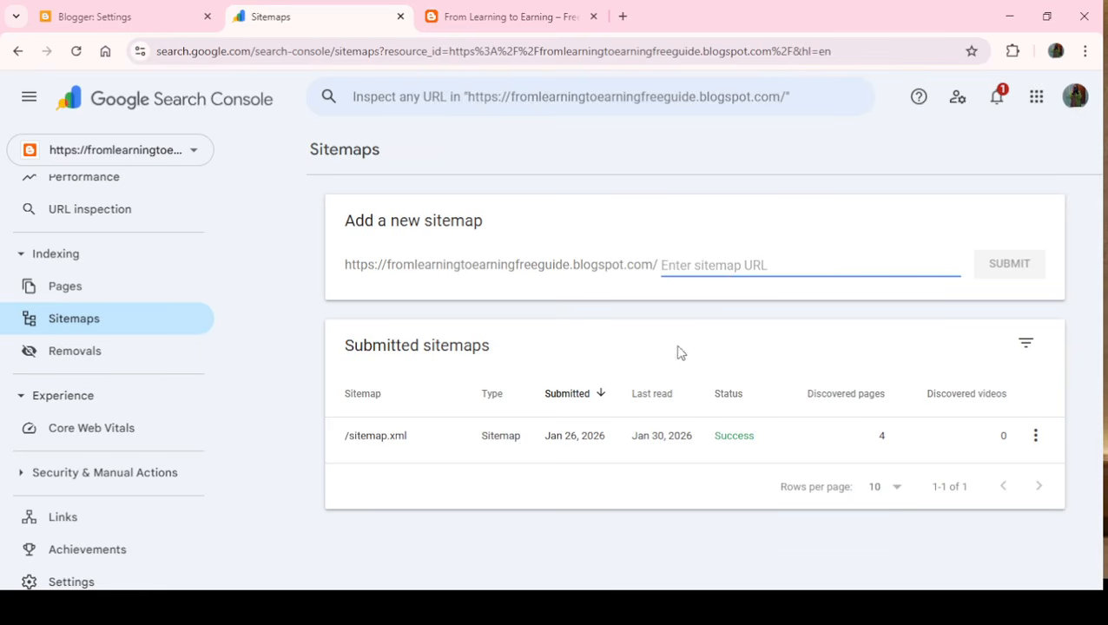
- Open ChatGPT in a new tab, and in another find SmallSEOTools' XML sitemap generator by searching Google for "sitemap generator"
left_click(624, 16)
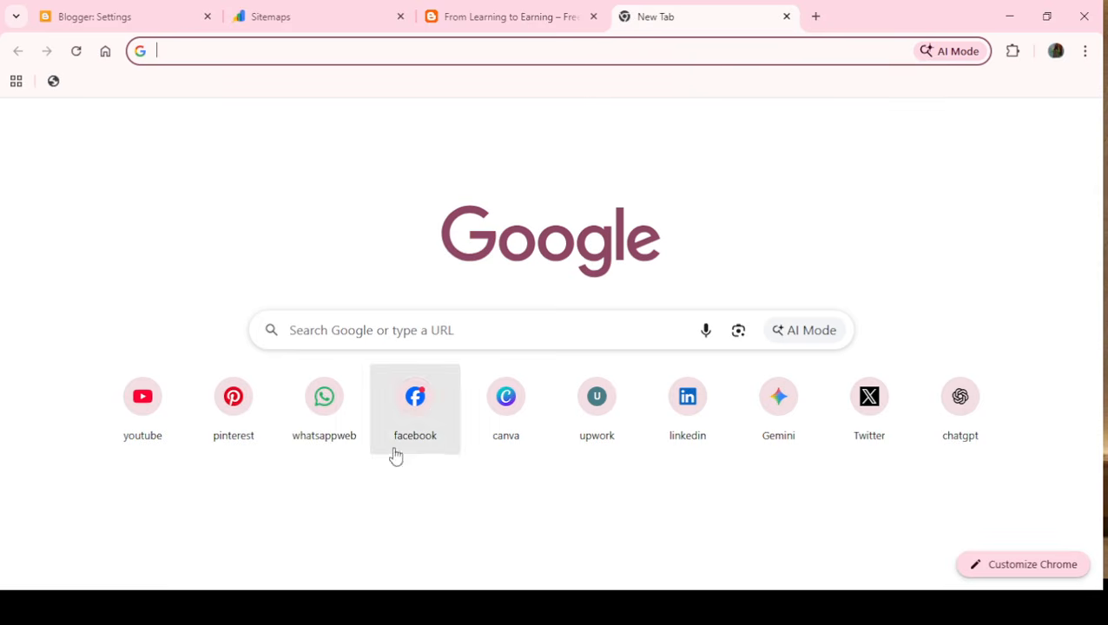
left_click(927, 426)
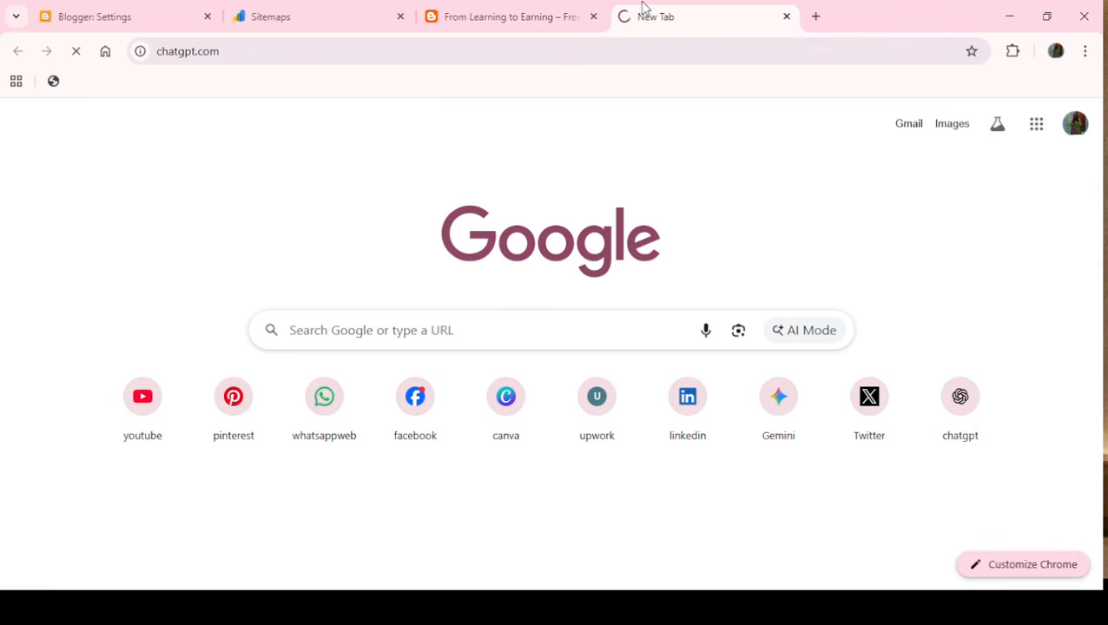
left_click(817, 17)
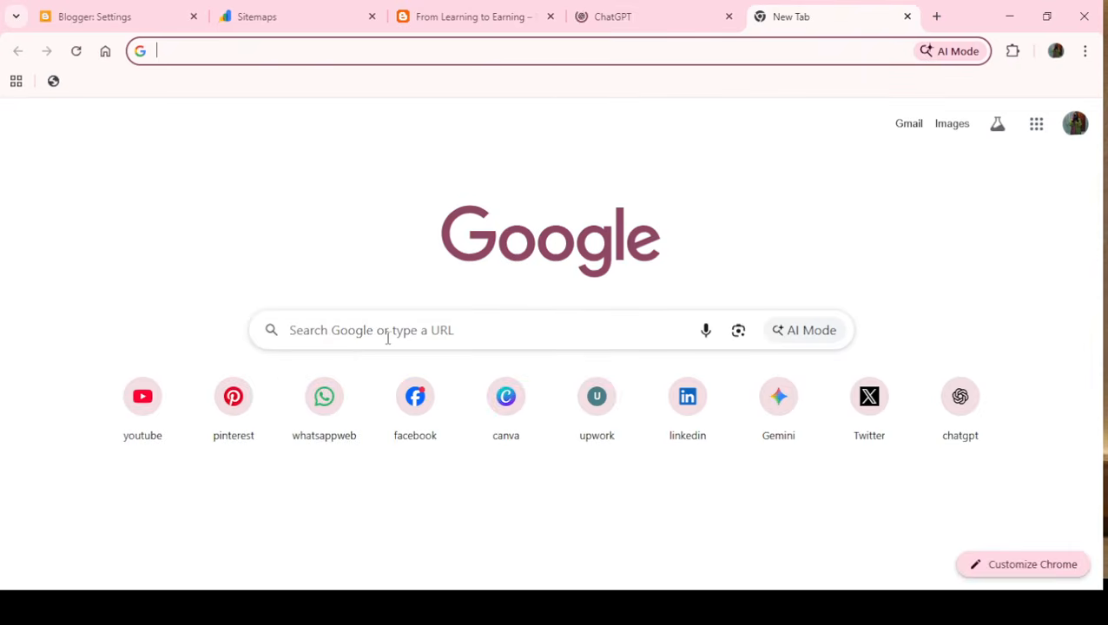
left_click(389, 337)
type("site")
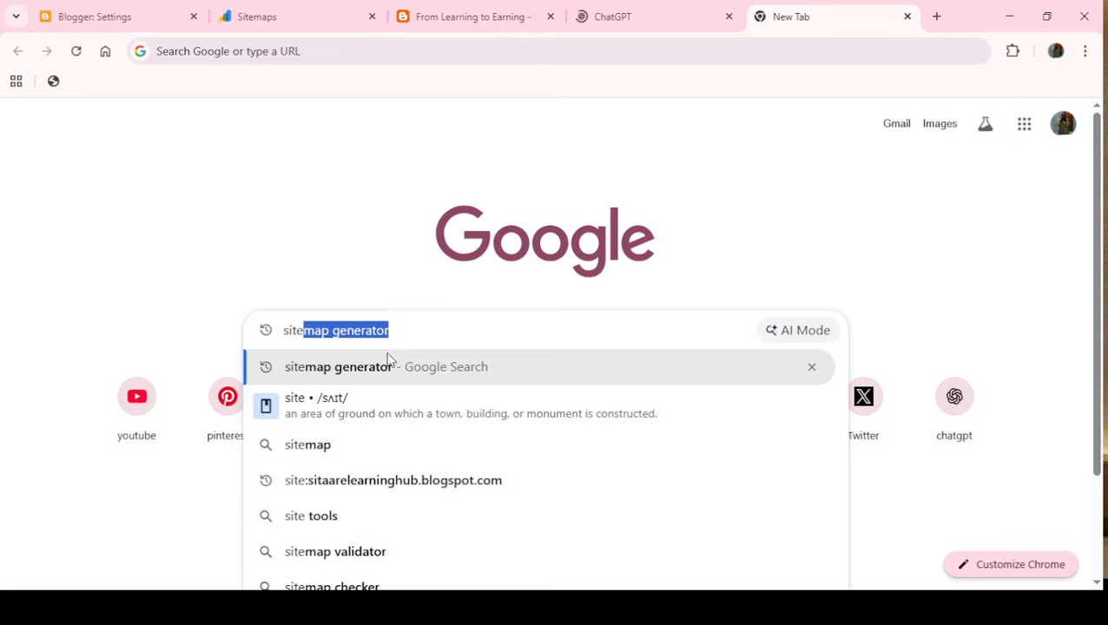
left_click(395, 376)
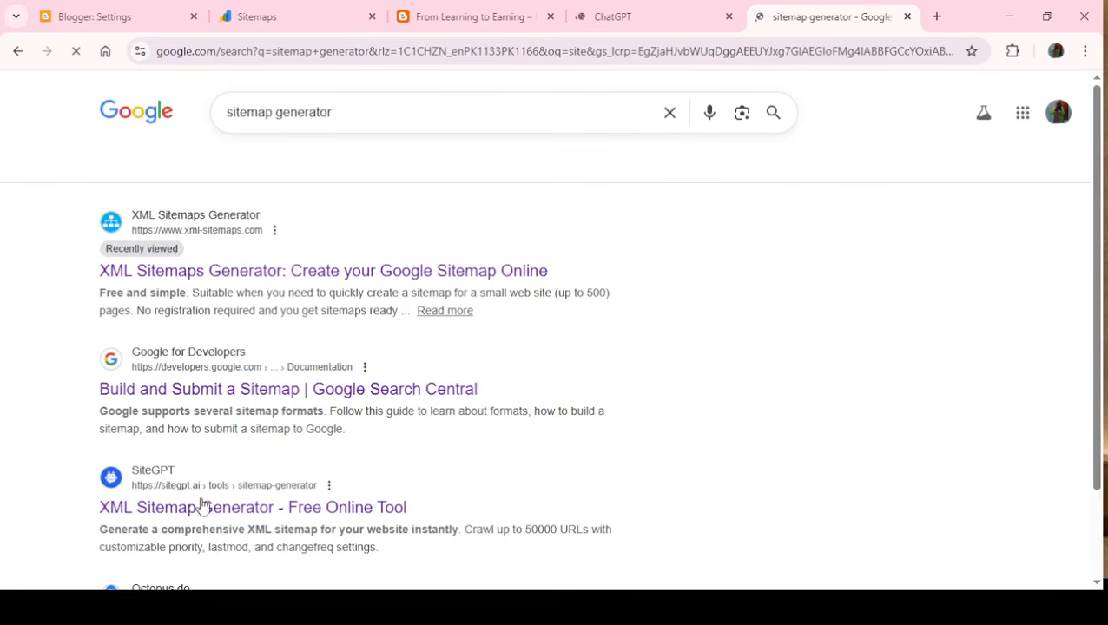
left_click_drag(1098, 171, 1085, 221)
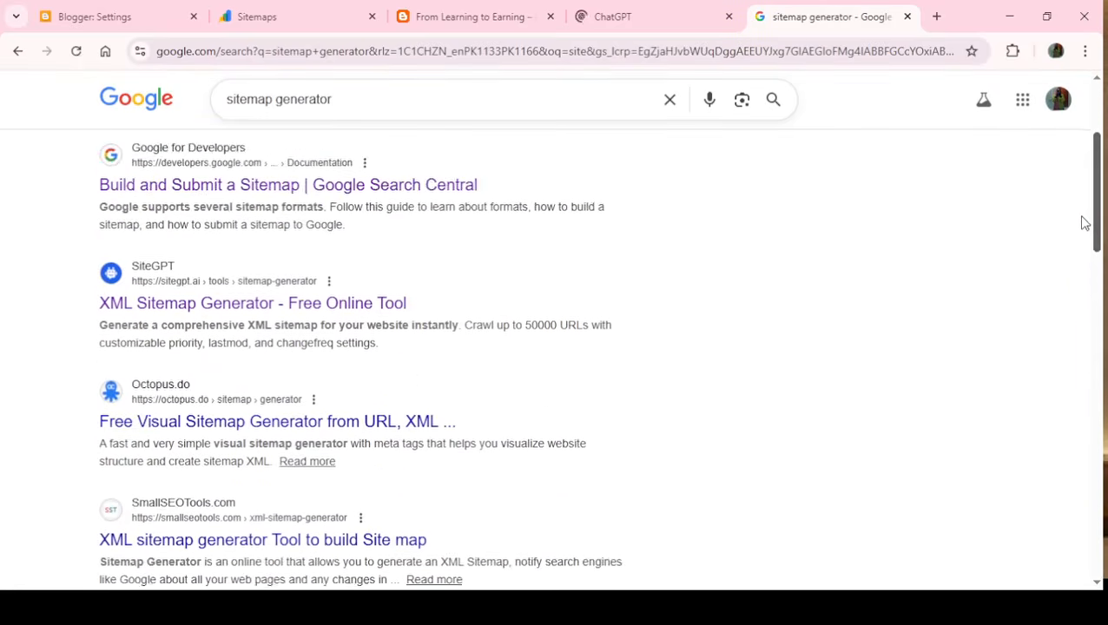
scroll(315, 487, "down", 1)
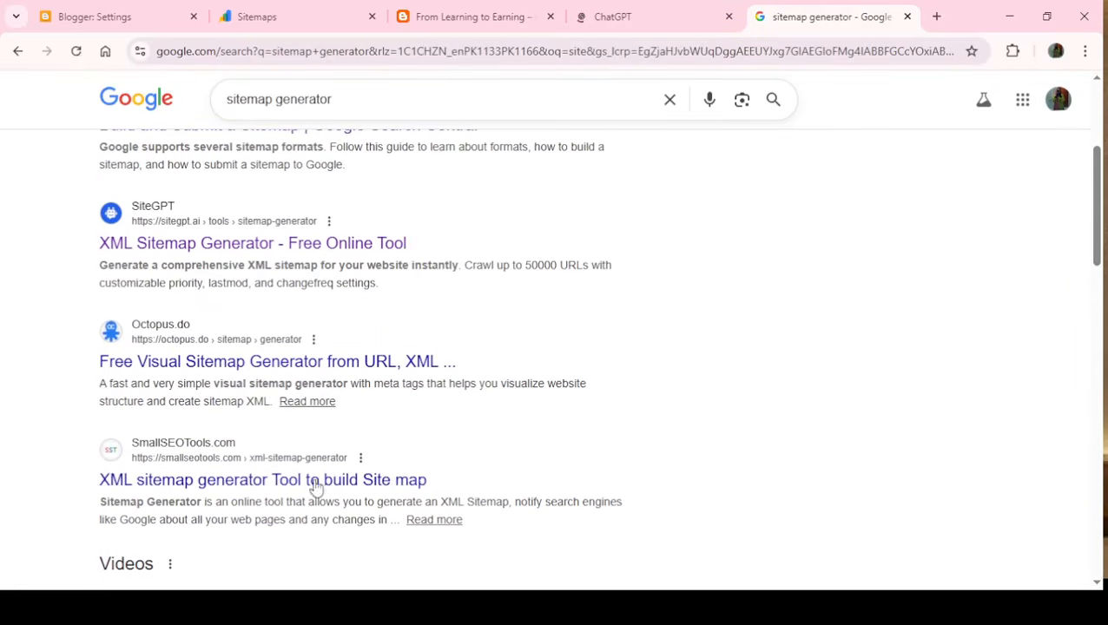
left_click(653, 7)
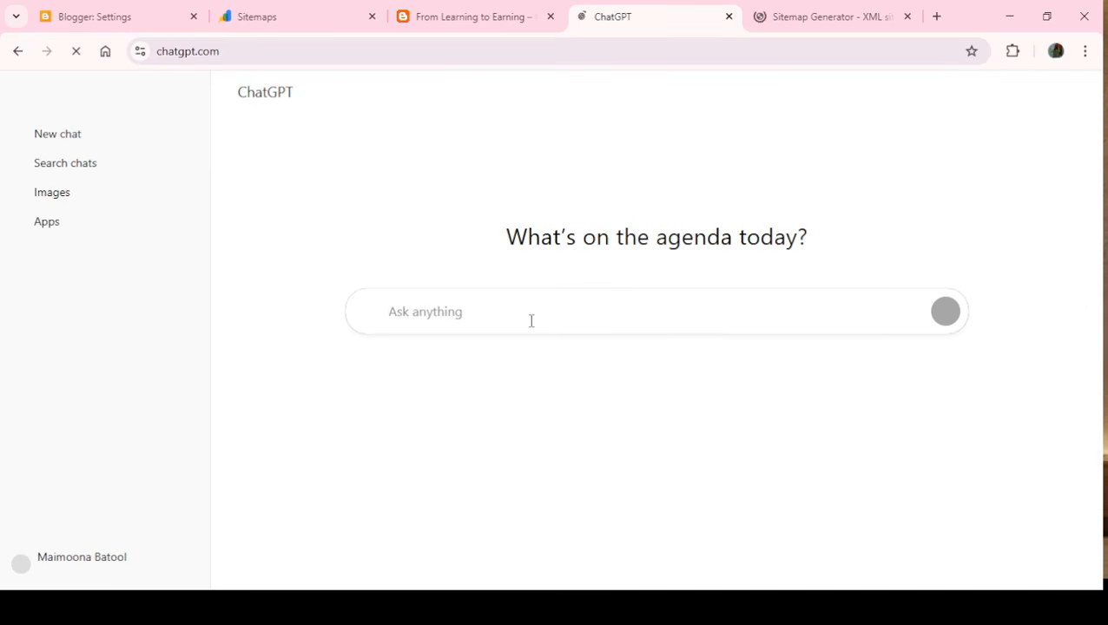
type("https://fromlearningtoearningfreeguide.blogspot.com/")
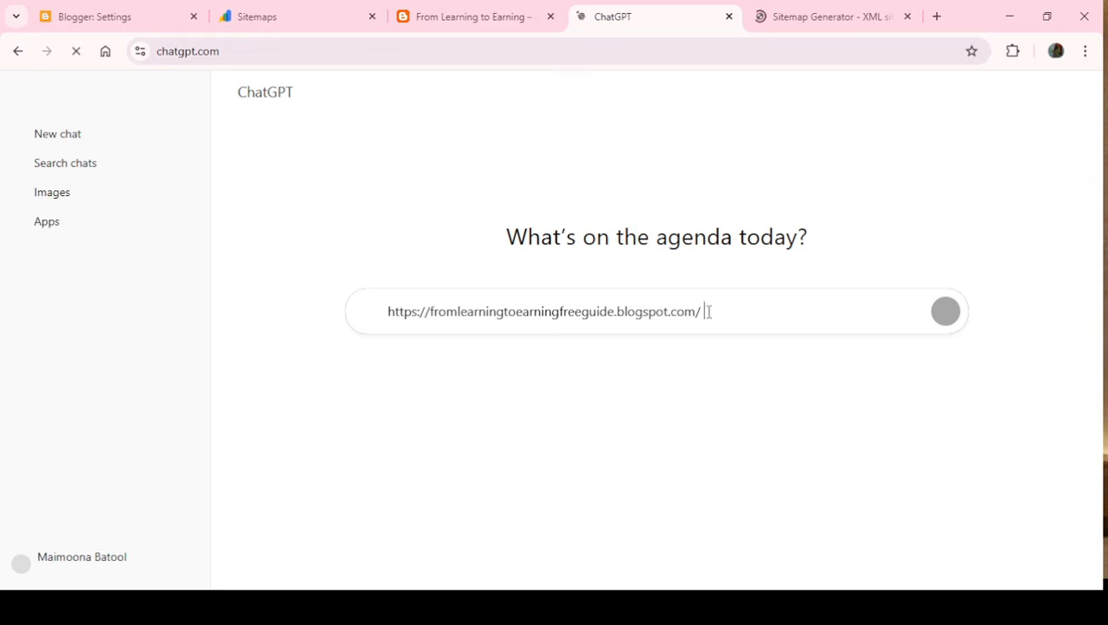
type("genrate ")
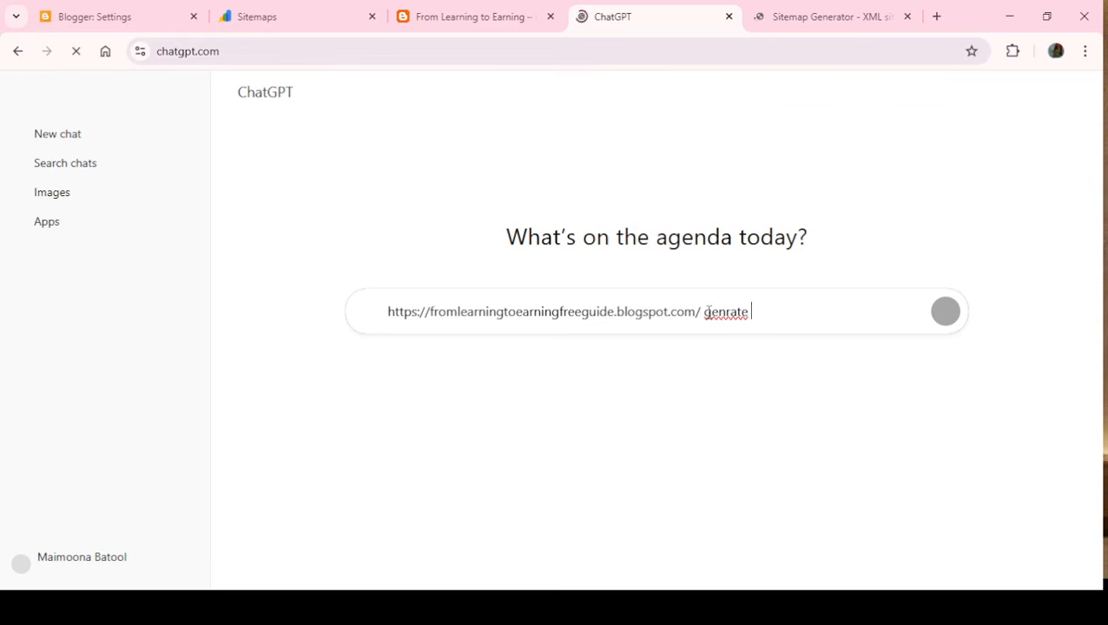
type("a site map for my blo")
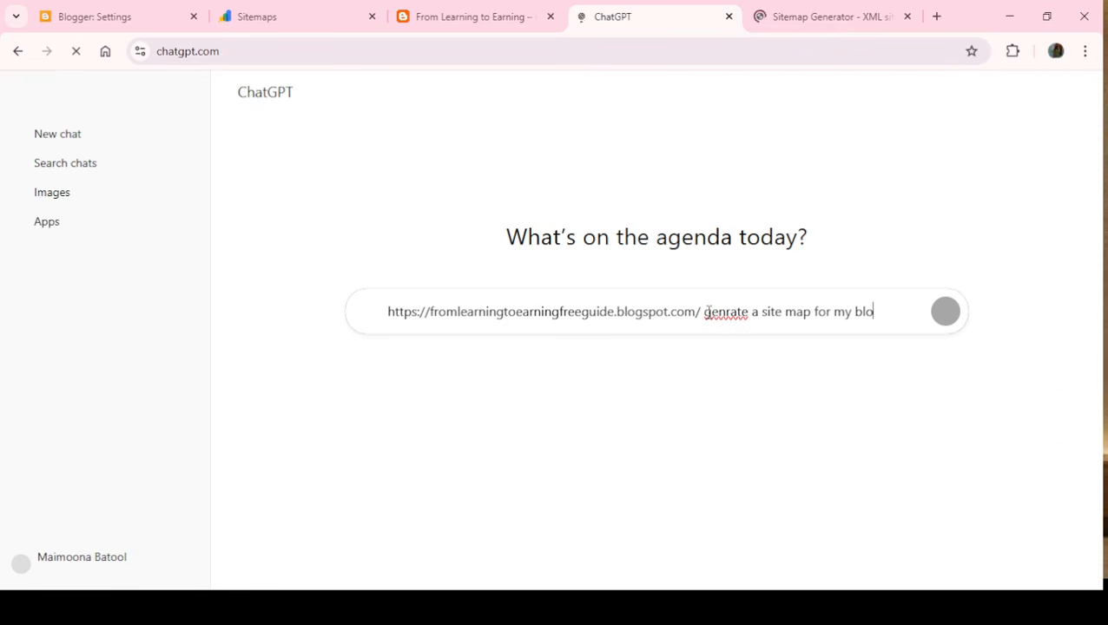
type("gger website")
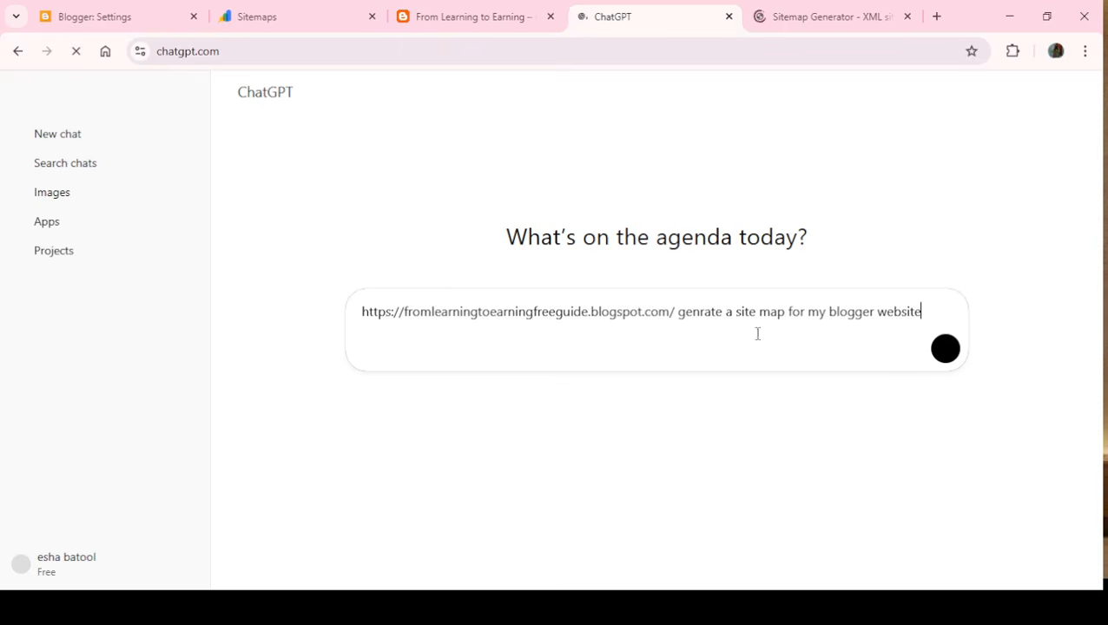
left_click(944, 356)
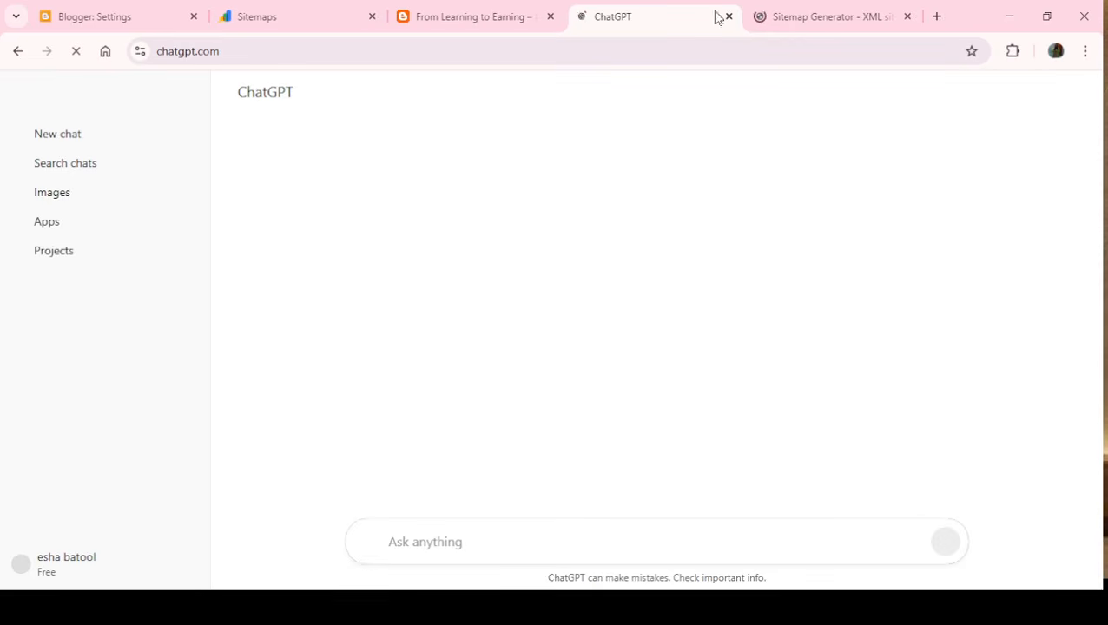
left_click(802, 24)
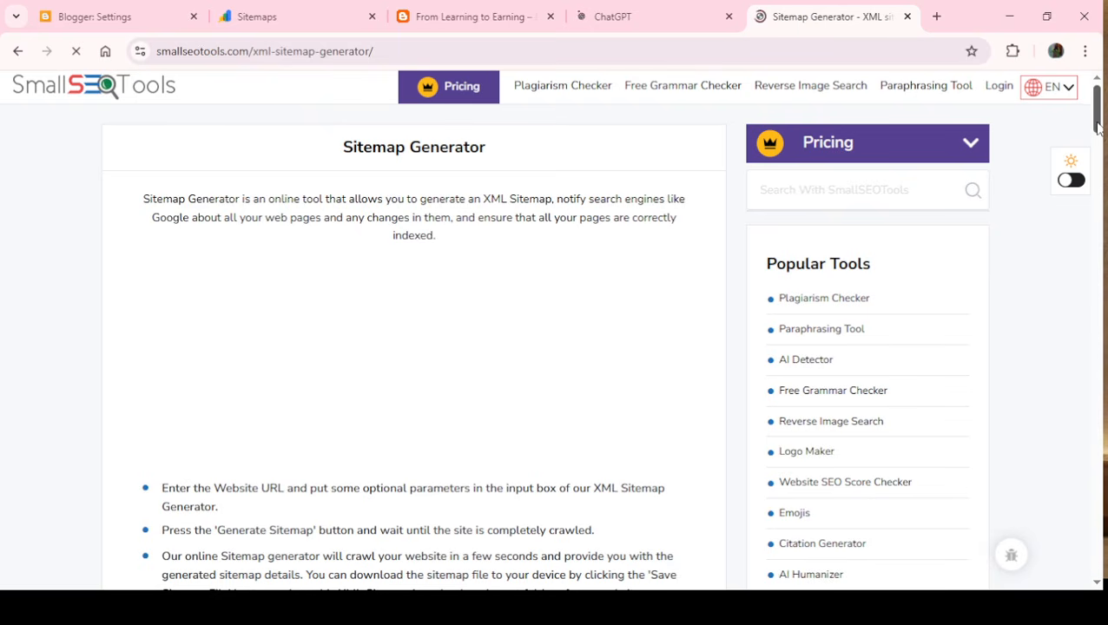
scroll(1098, 135, "down", 2)
scroll(1098, 139, "down", 5)
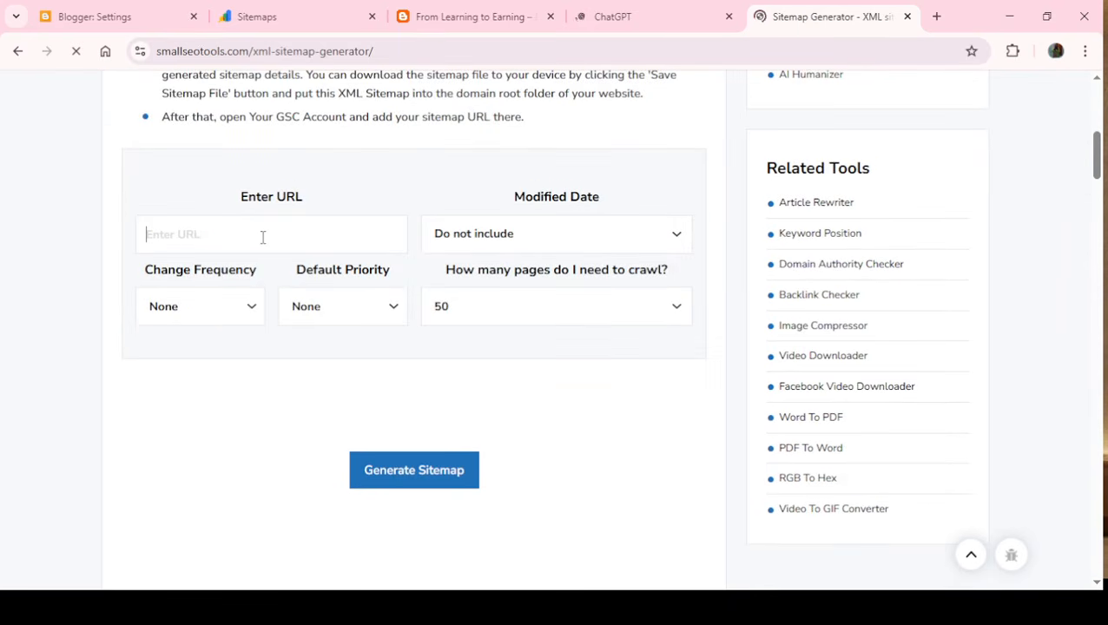
type("https://fromlearningtoearningfreeguide.blogspot.com/")
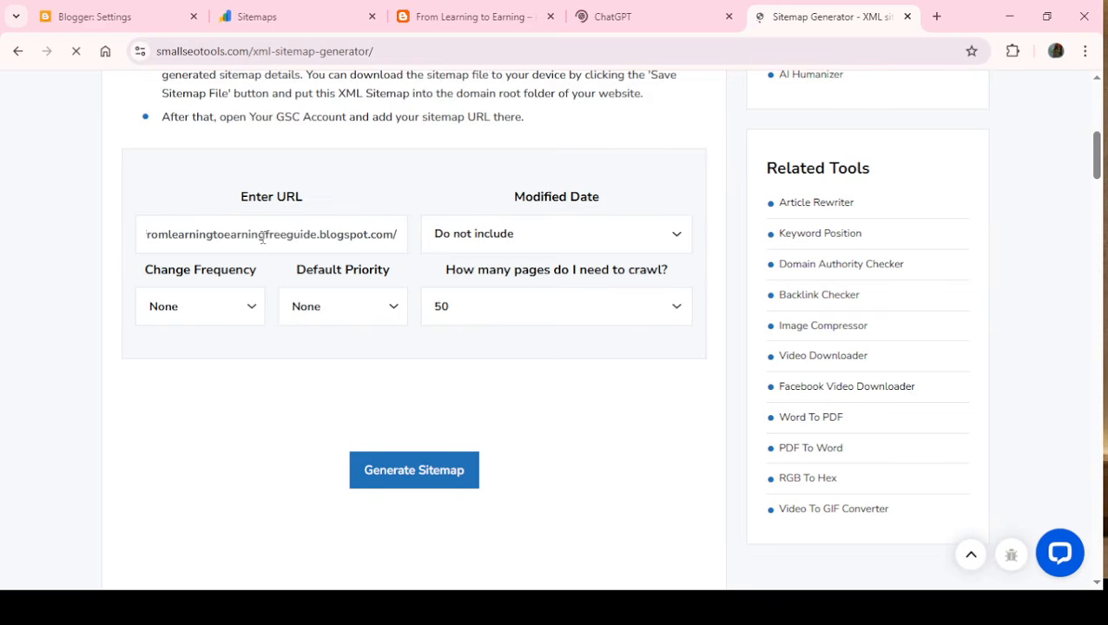
left_click(449, 473)
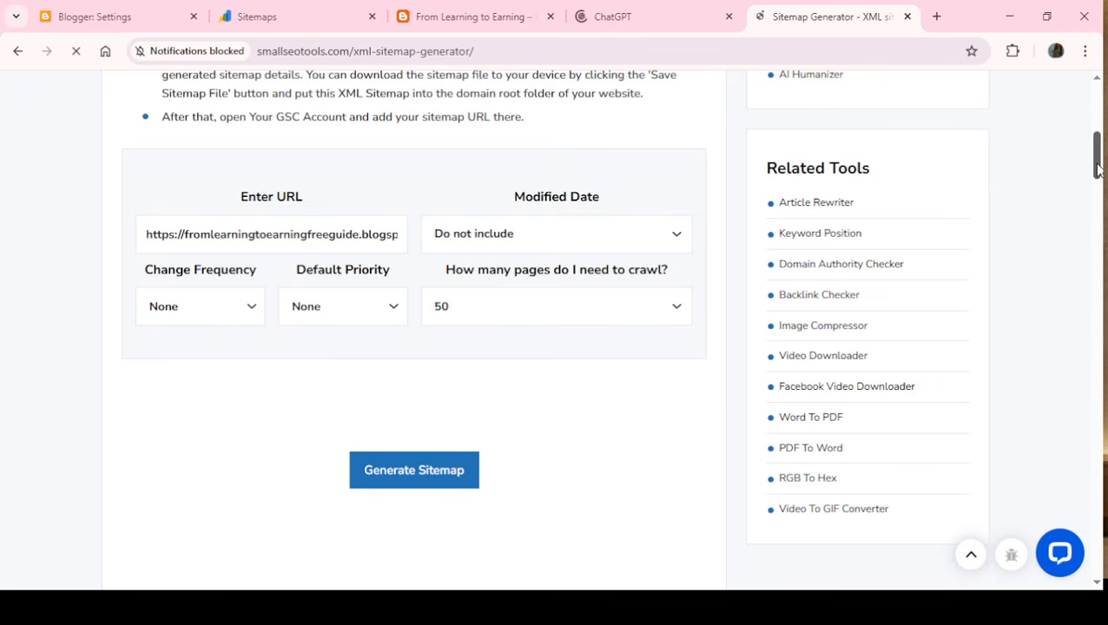
left_click_drag(1096, 161, 1095, 187)
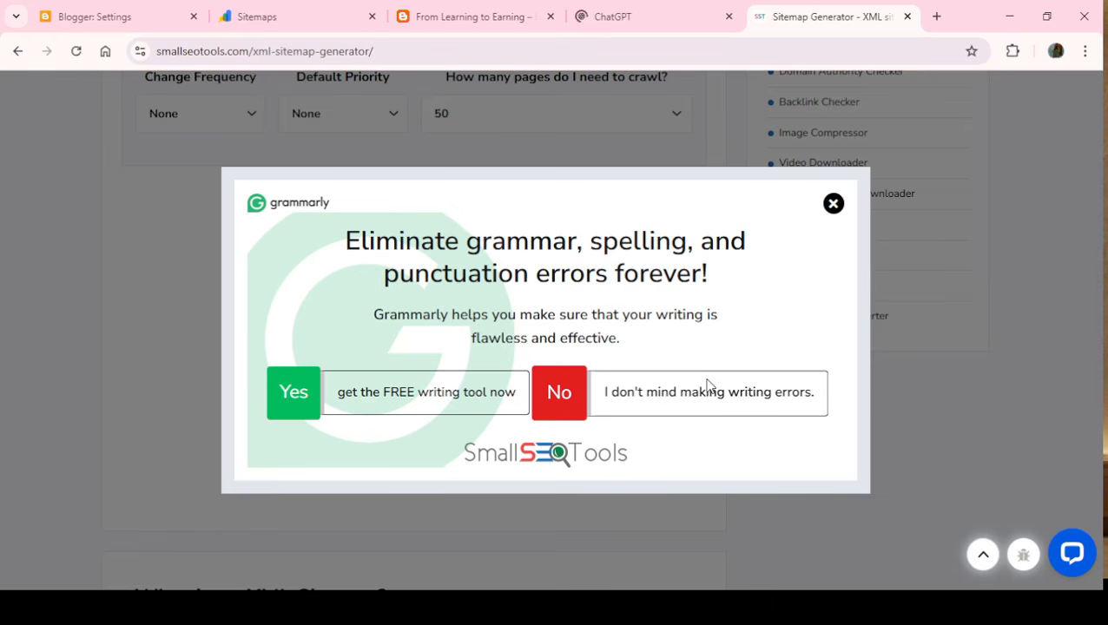
left_click(582, 386)
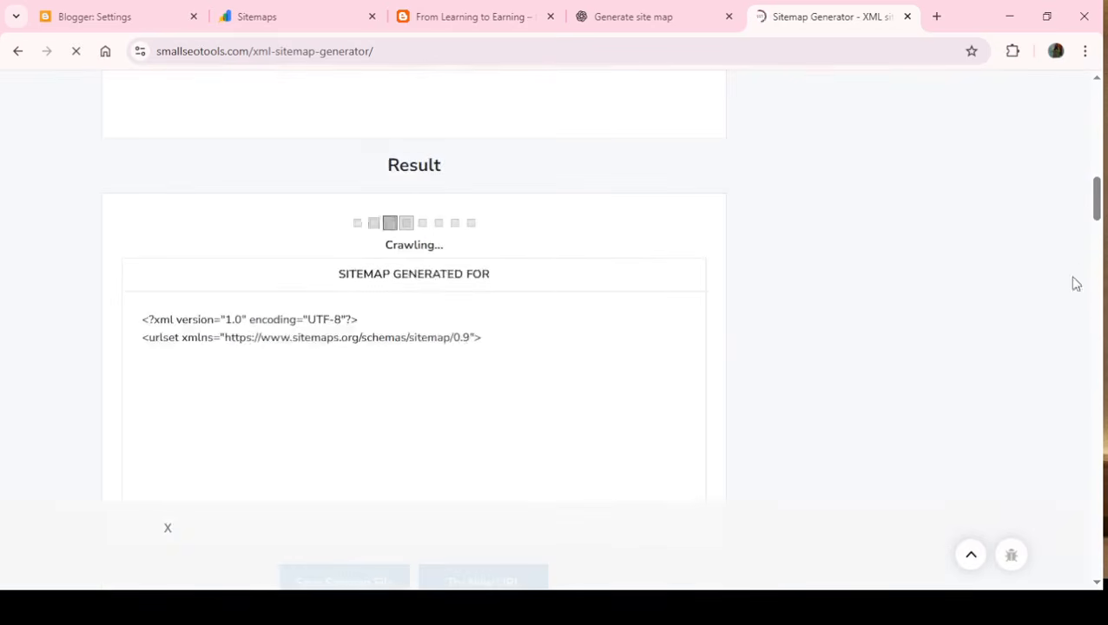
- Examine the crawled links and the generated sitemap XML in the SmallSEOTools result, highlighting its urlset line
left_click_drag(1098, 204, 1101, 224)
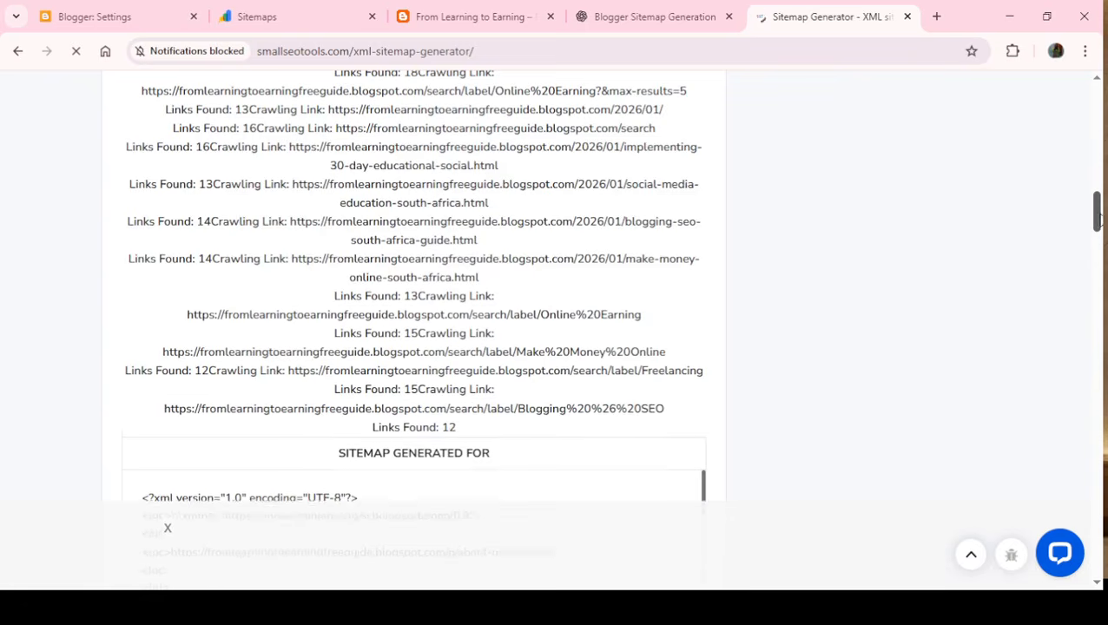
scroll(1097, 187, "up", 2)
left_click_drag(1100, 202, 1101, 200)
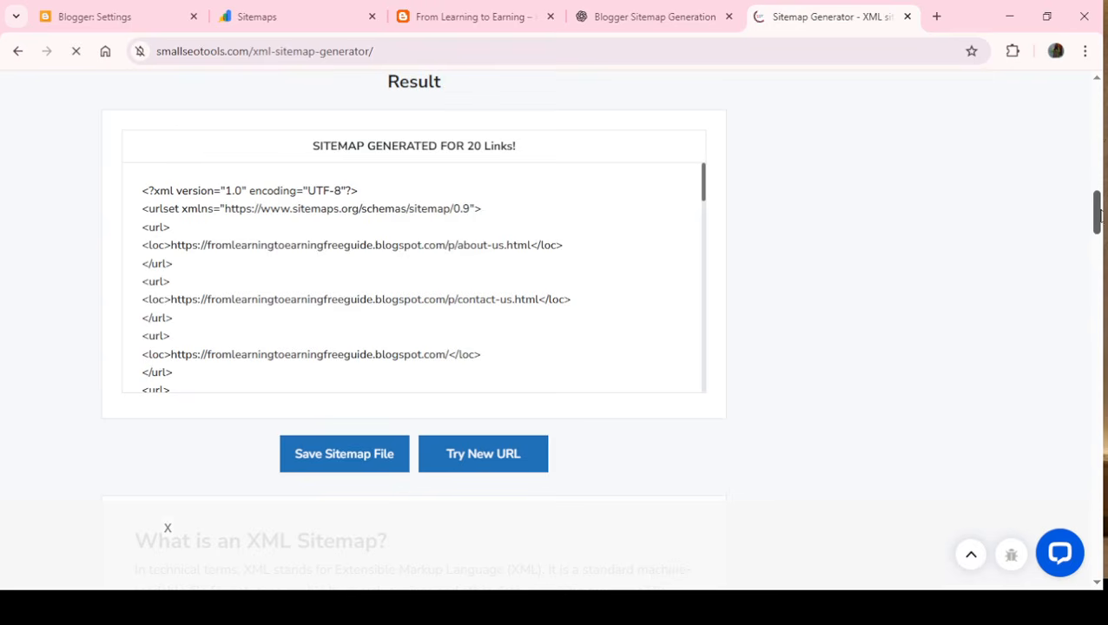
mouse_move(1098, 222)
left_mouse_down()
mouse_move(1097, 276)
mouse_move(1097, 210)
left_mouse_up()
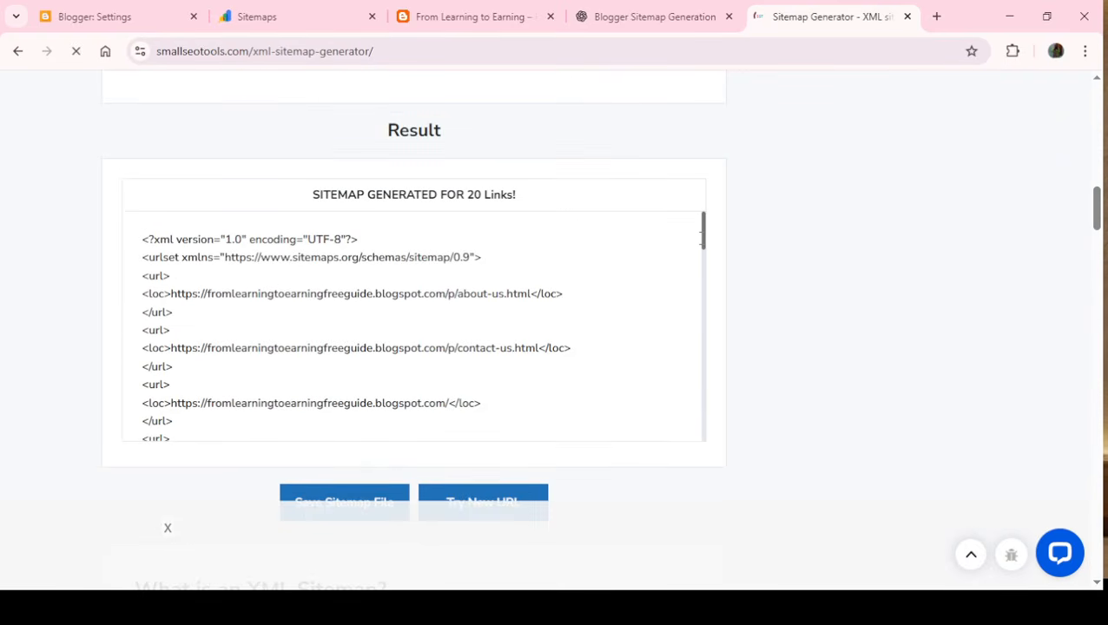
left_click_drag(700, 235, 703, 154)
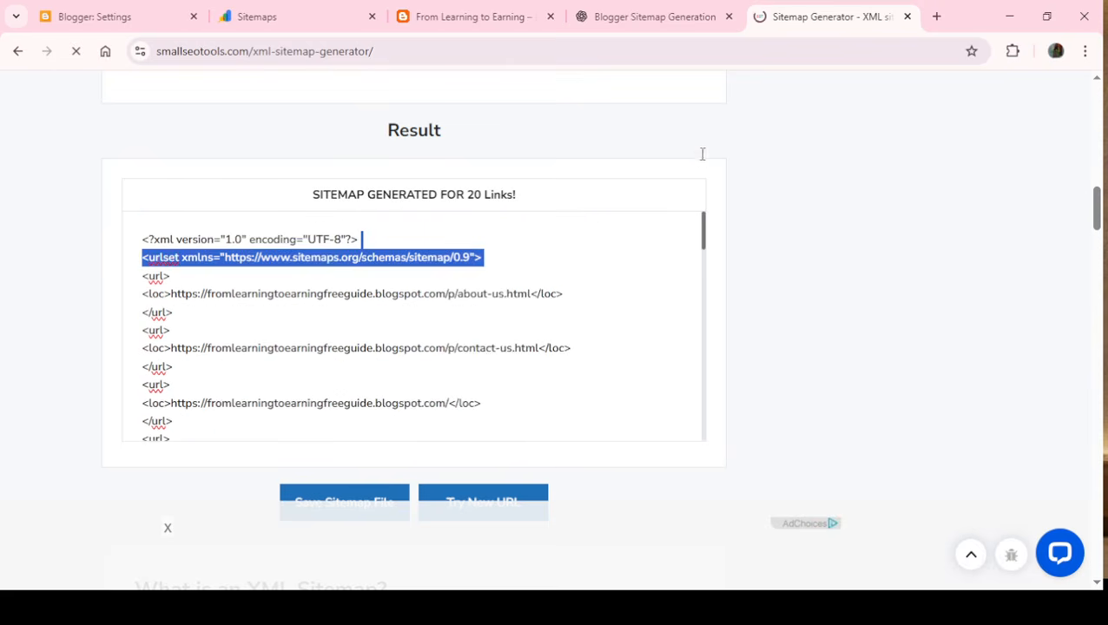
- Copy the sitemap.xml ending from the main sitemap URL in ChatGPT's answer
left_click(654, 12)
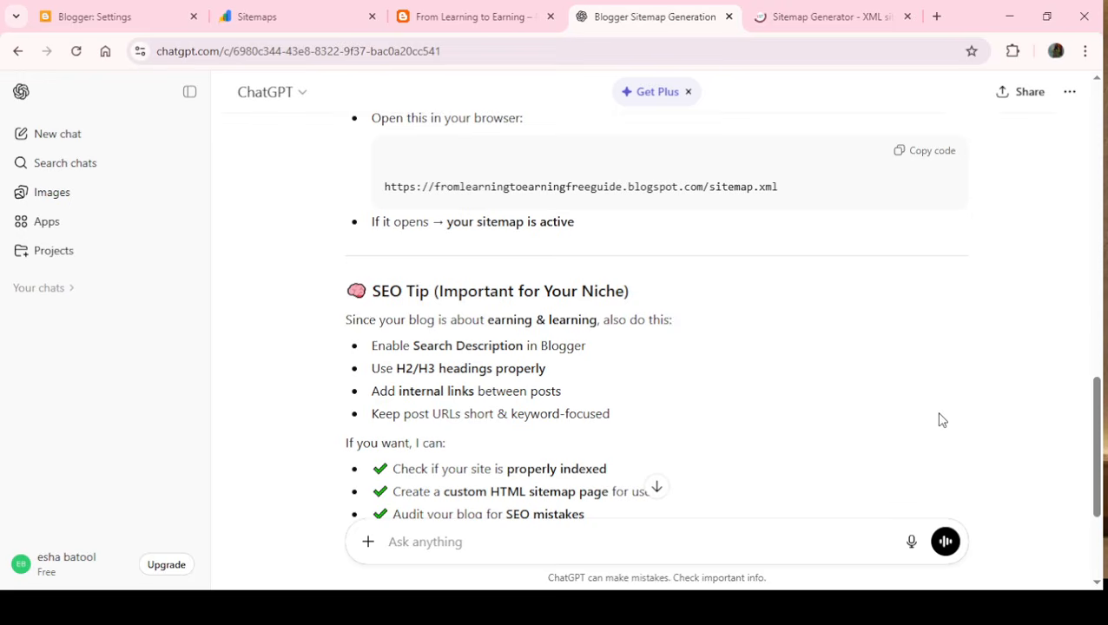
left_click_drag(1096, 449, 1068, 228)
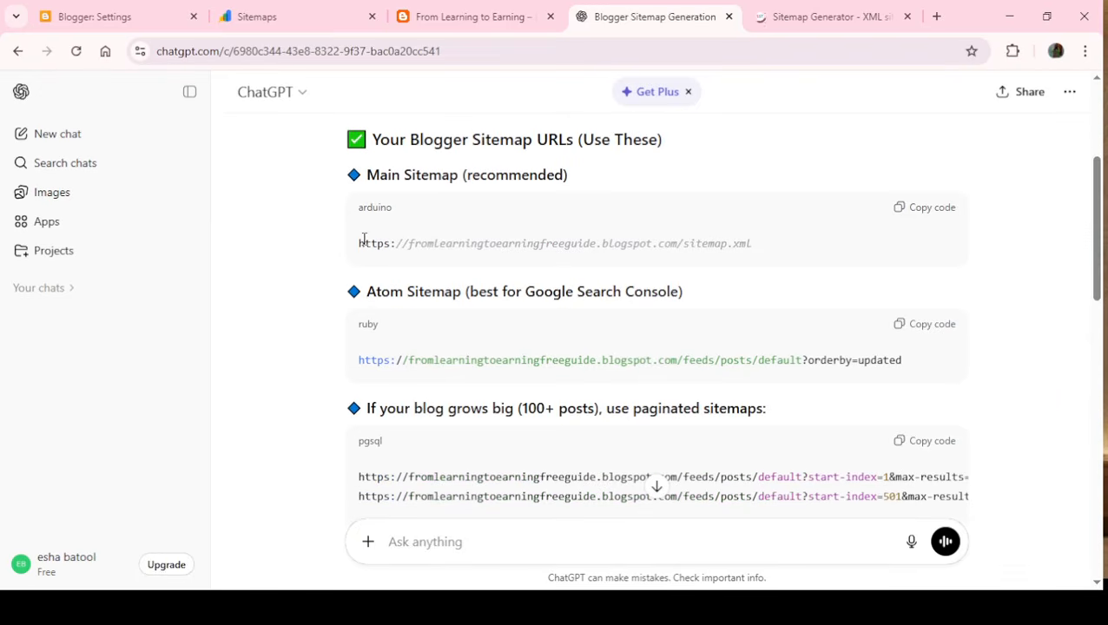
left_click_drag(363, 240, 765, 245)
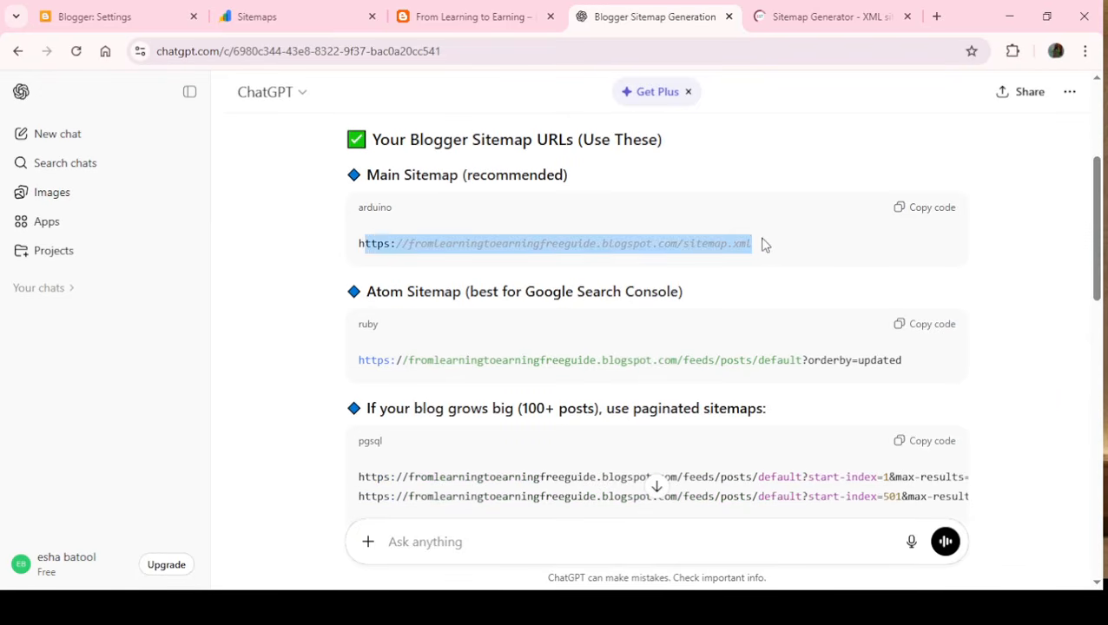
left_click(783, 286)
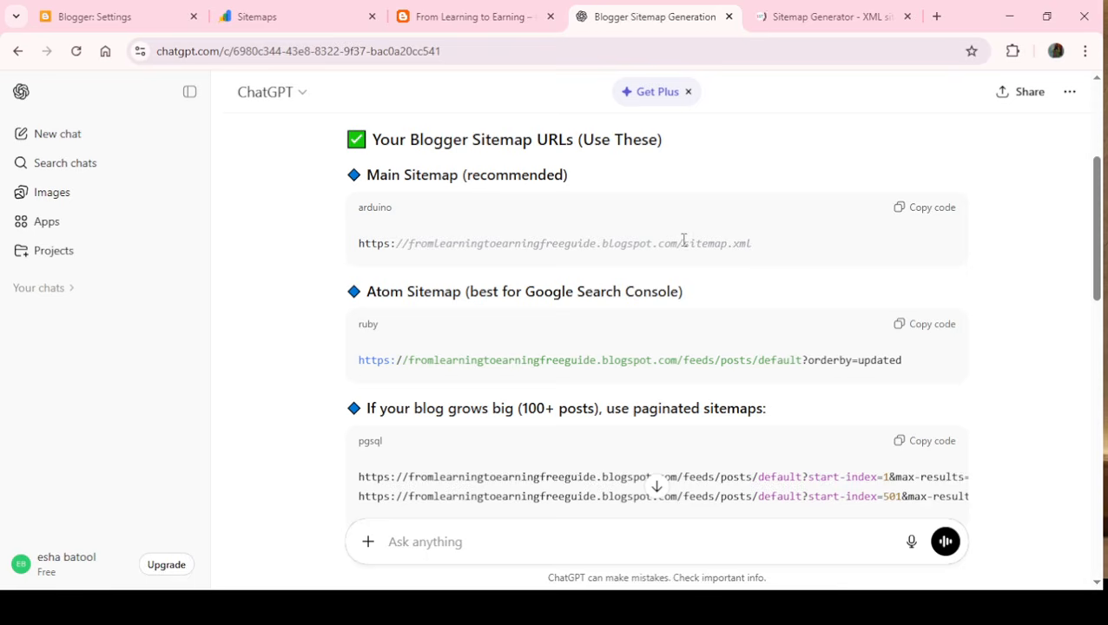
left_click_drag(683, 244, 764, 253)
key("ctrl+c")
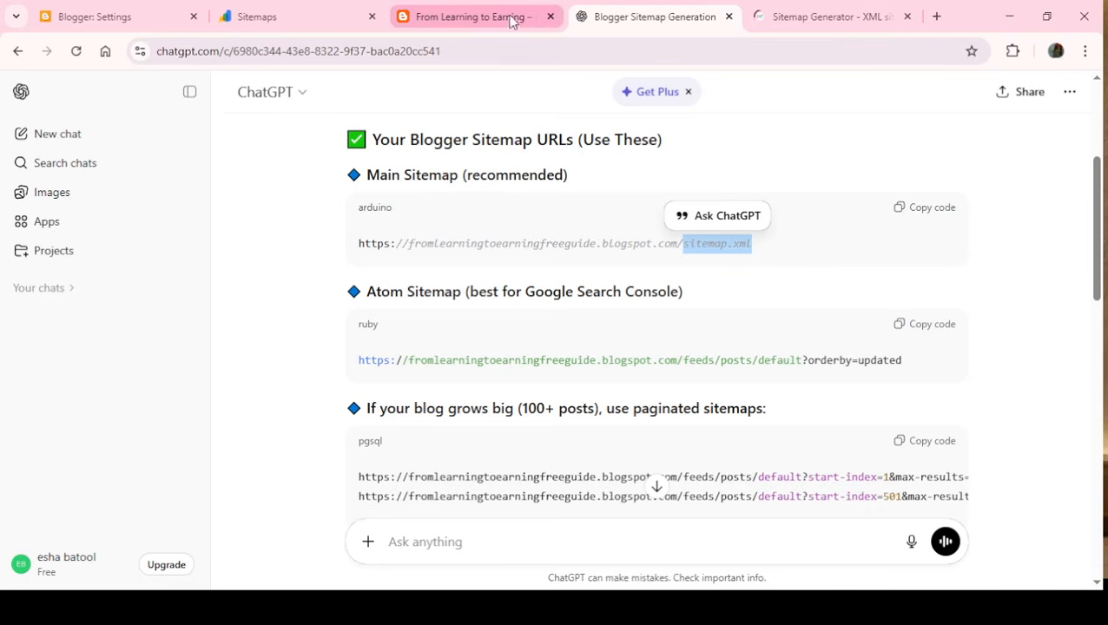
- Compare the fixed blog address in Search Console's new sitemap form with the same part of ChatGPT's main sitemap URL
left_click(269, 14)
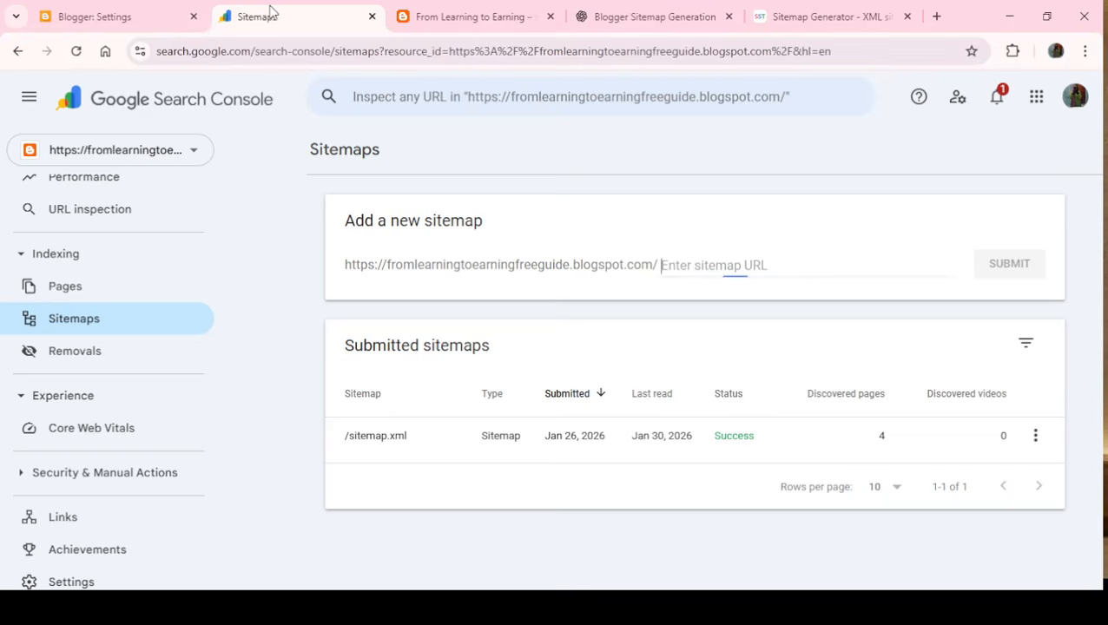
left_click_drag(662, 267, 340, 270)
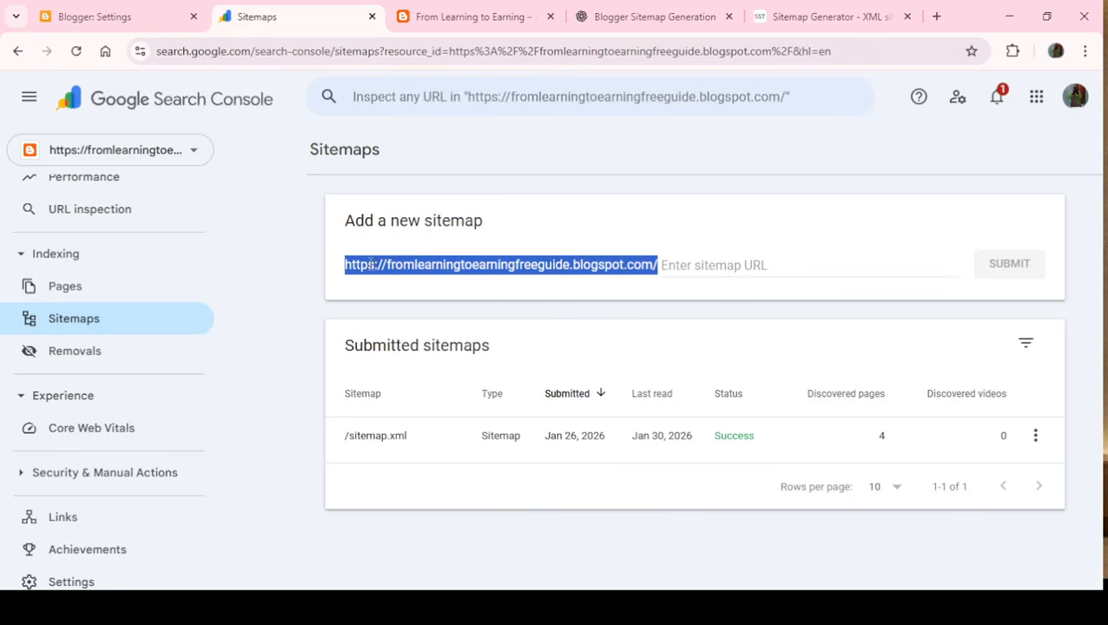
left_click(656, 16)
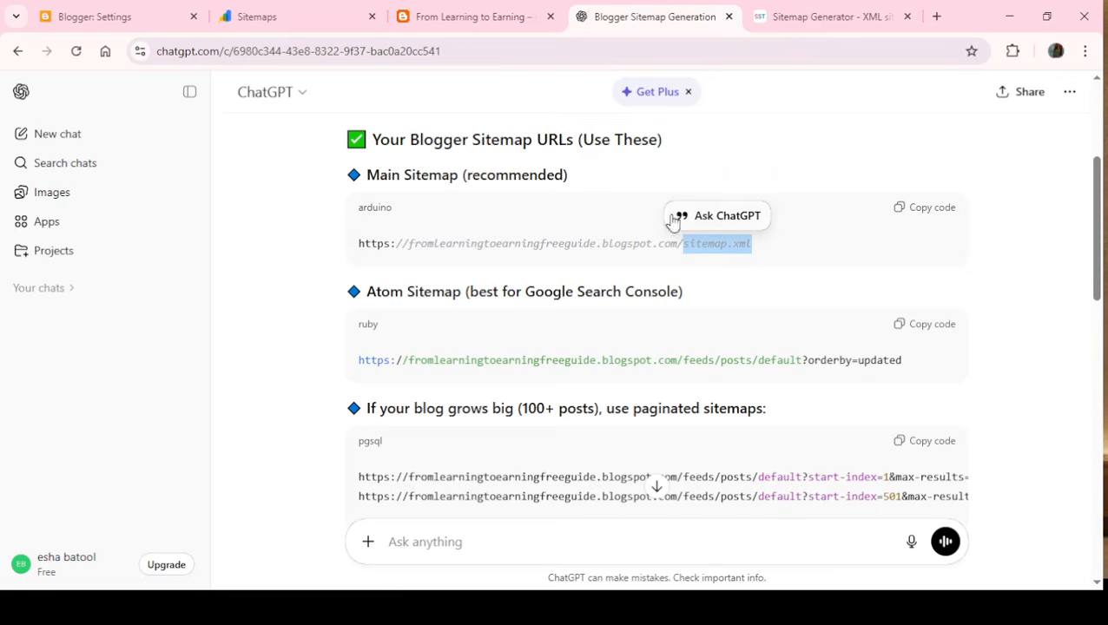
left_click_drag(667, 243, 348, 227)
- Enter sitemap.xml as the new sitemap URL for the blog property in Search Console
left_click(269, 30)
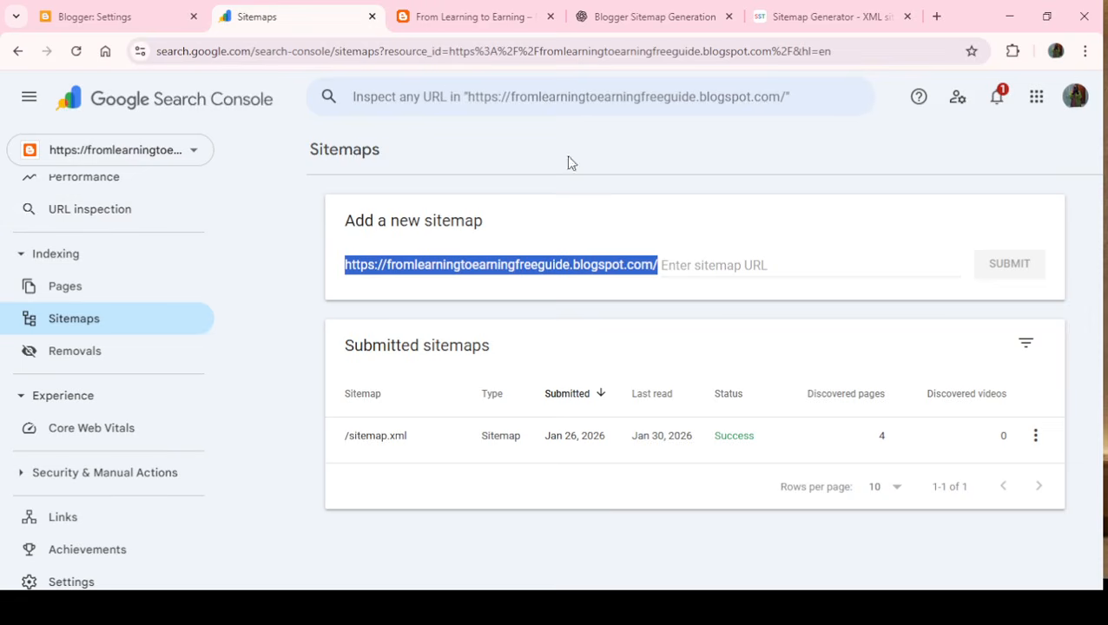
left_click(699, 272)
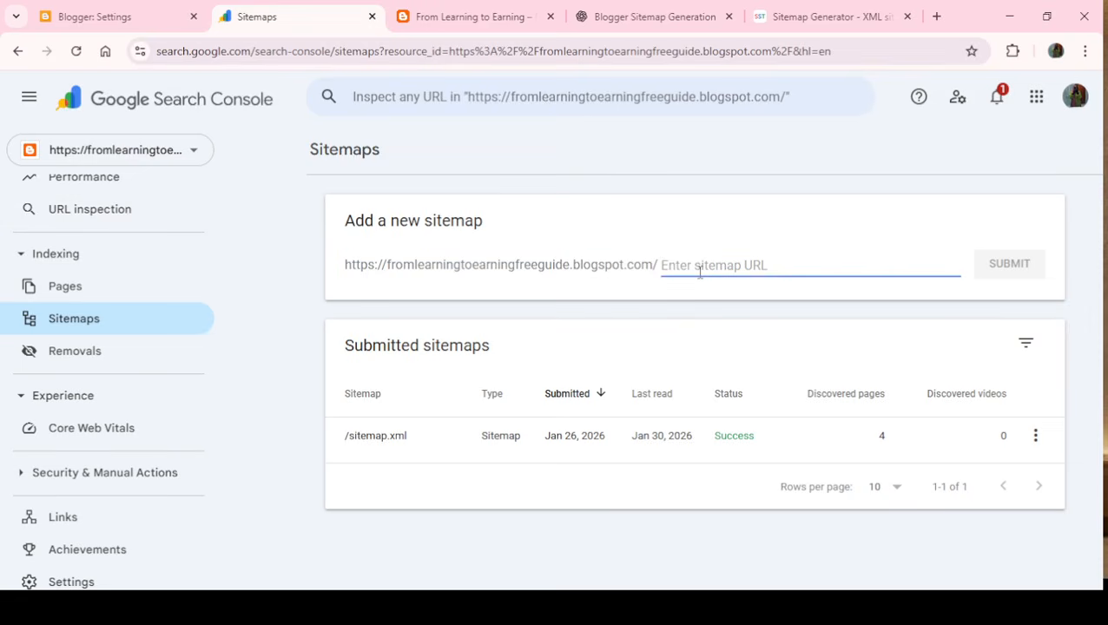
key("ctrl+v")
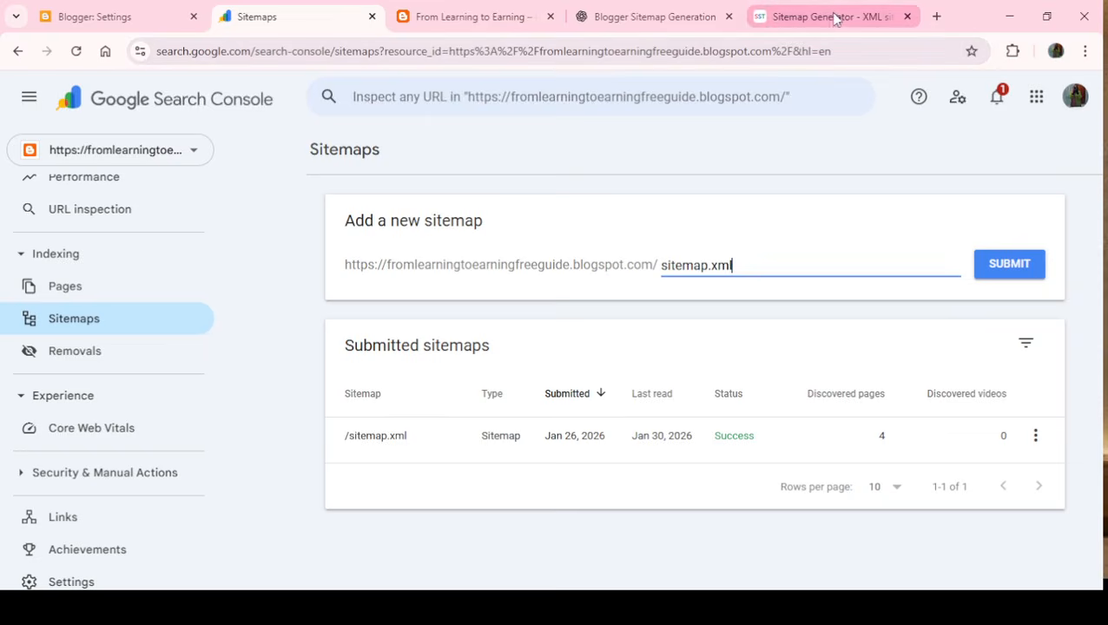
- Review the Atom and paginated sitemap URLs in ChatGPT's answer, plus the generated sitemap XML in SmallSEOTools
left_click(677, 11)
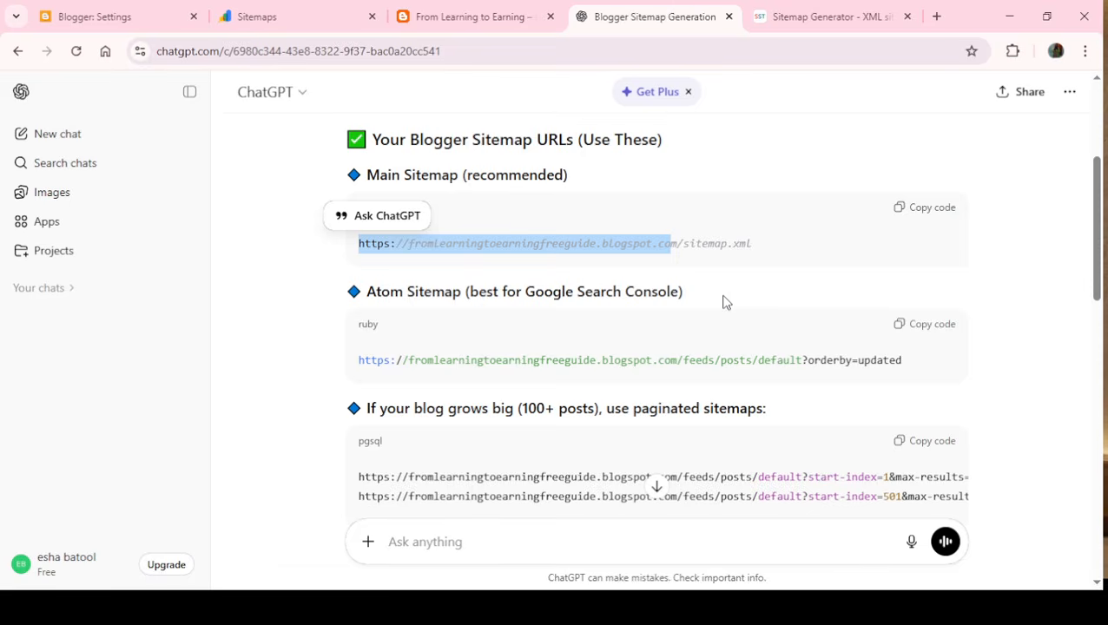
left_click_drag(365, 292, 455, 292)
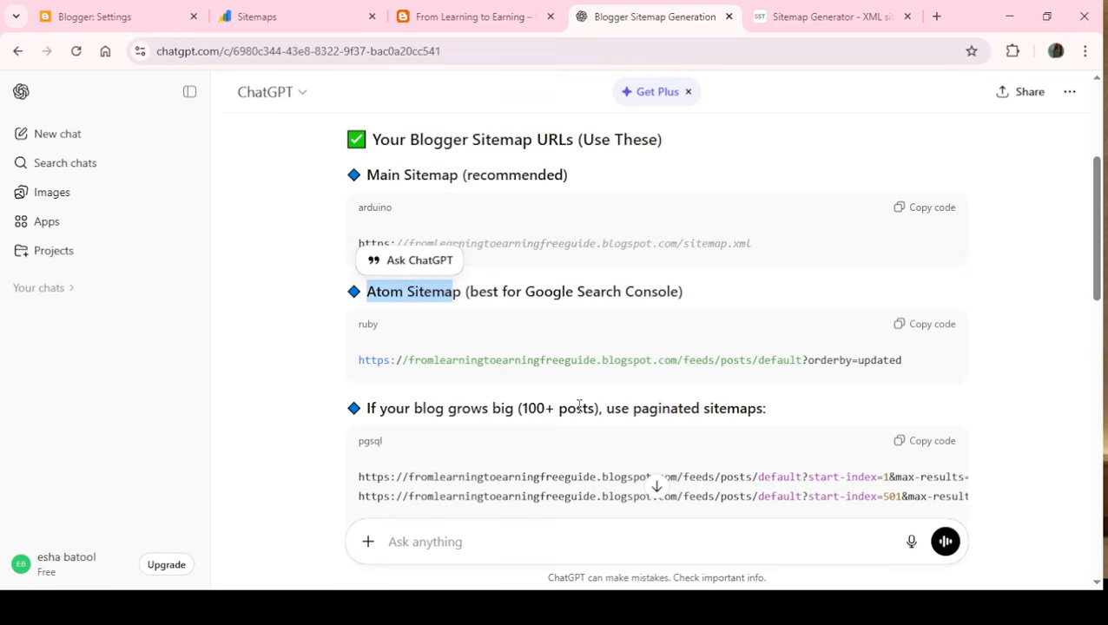
left_click_drag(769, 412, 662, 410)
left_click_drag(1097, 277, 1097, 328)
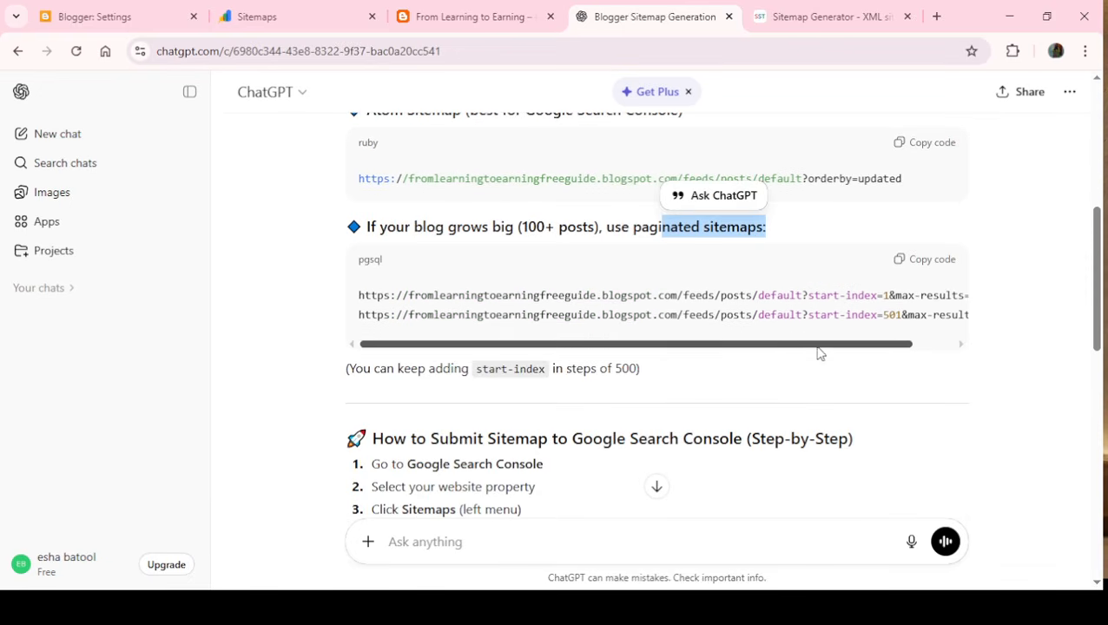
scroll(819, 352, "right", 1)
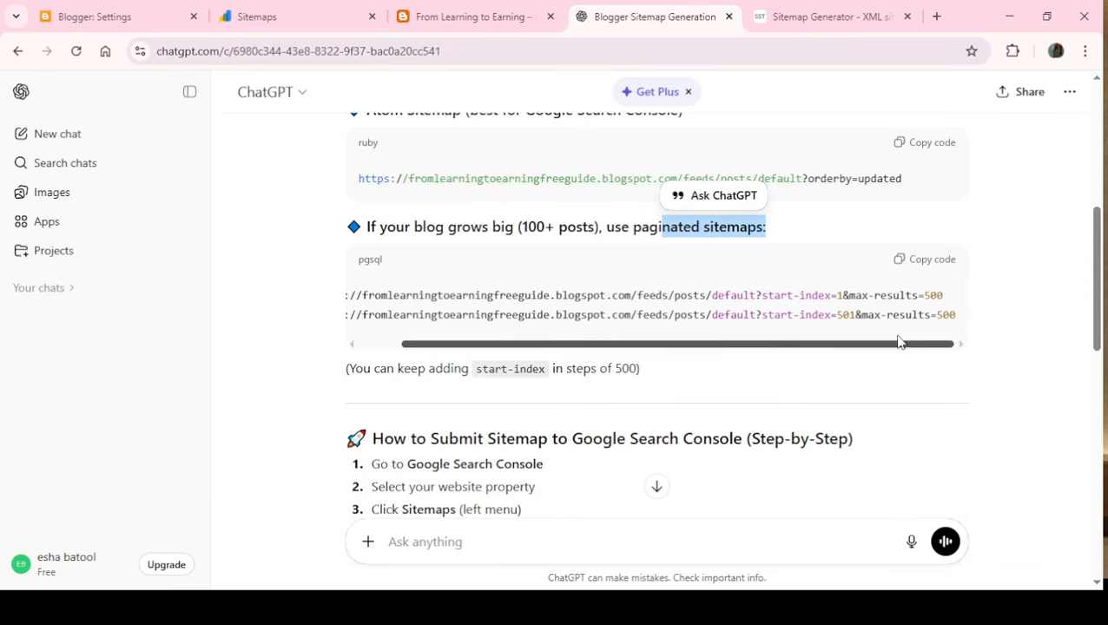
left_click(824, 20)
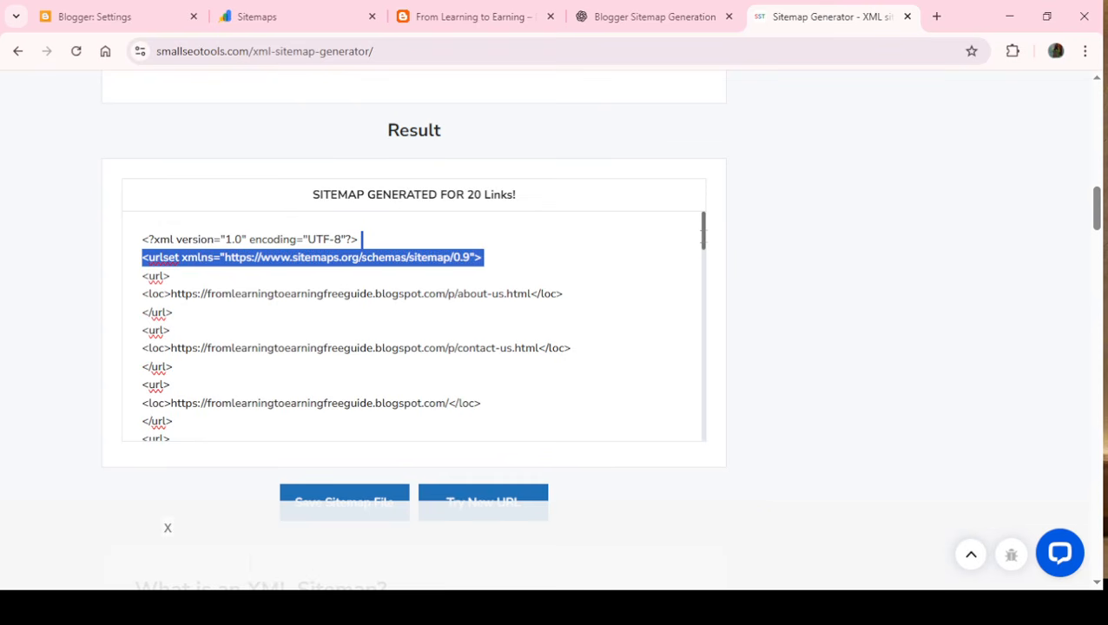
left_click_drag(701, 237, 564, 276)
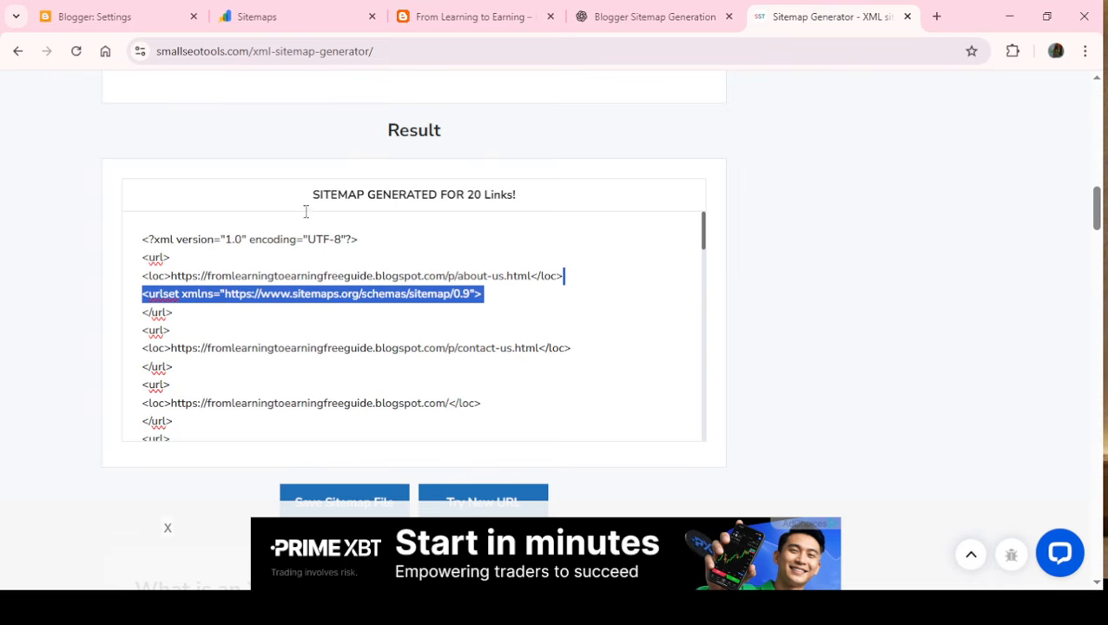
- Review ChatGPT's step-by-step Search Console submission instructions, highlighting the sitemap.xml entry to paste
left_click(658, 17)
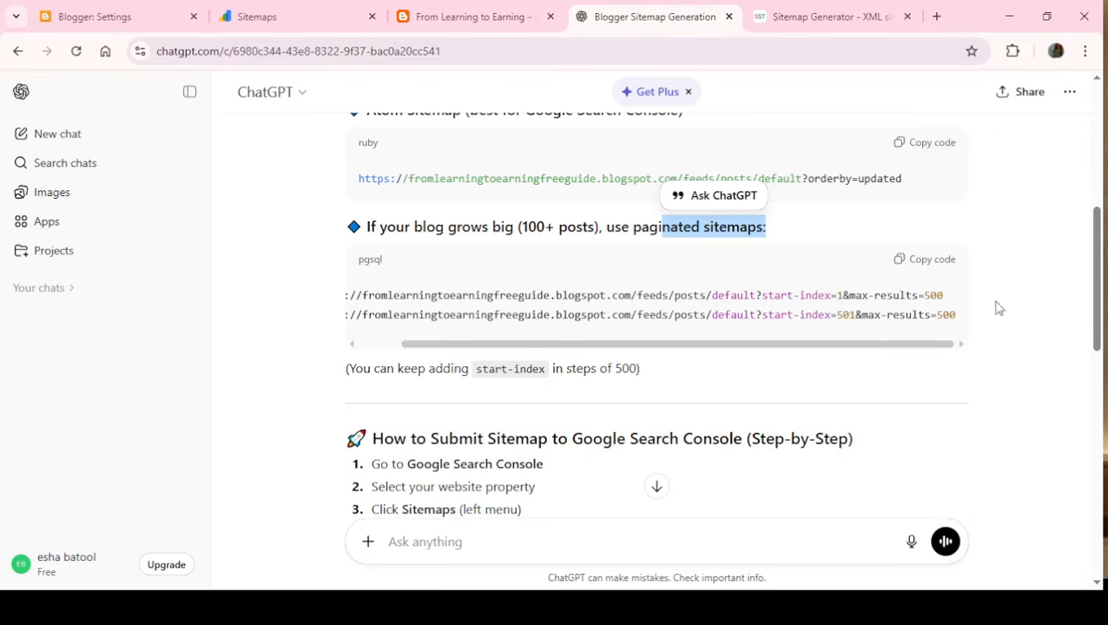
left_click_drag(1100, 300, 1101, 368)
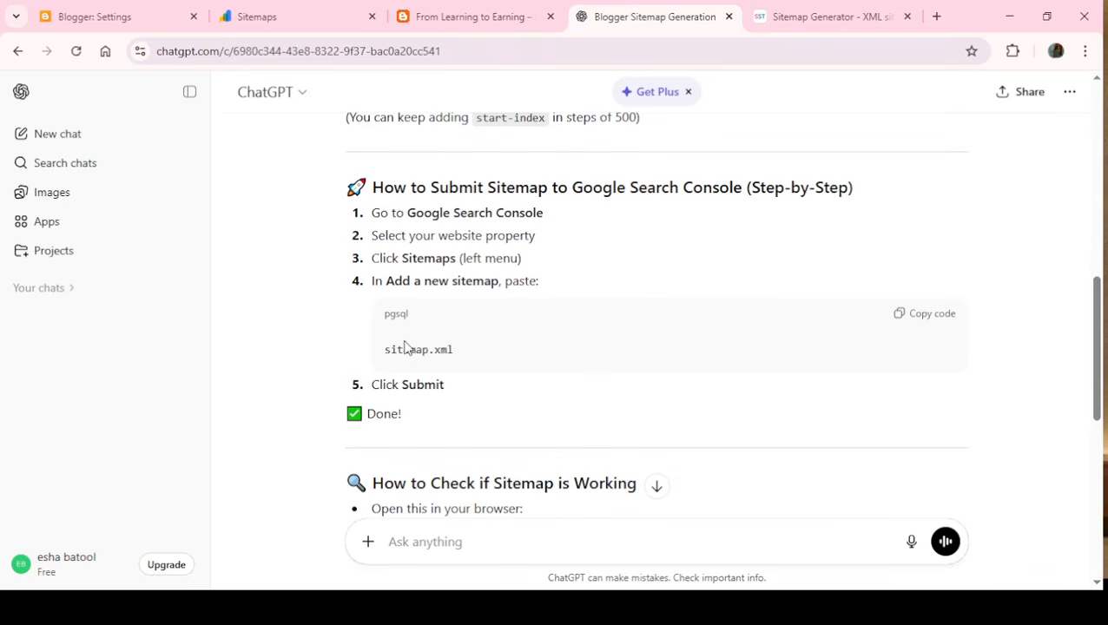
left_click_drag(460, 348, 373, 365)
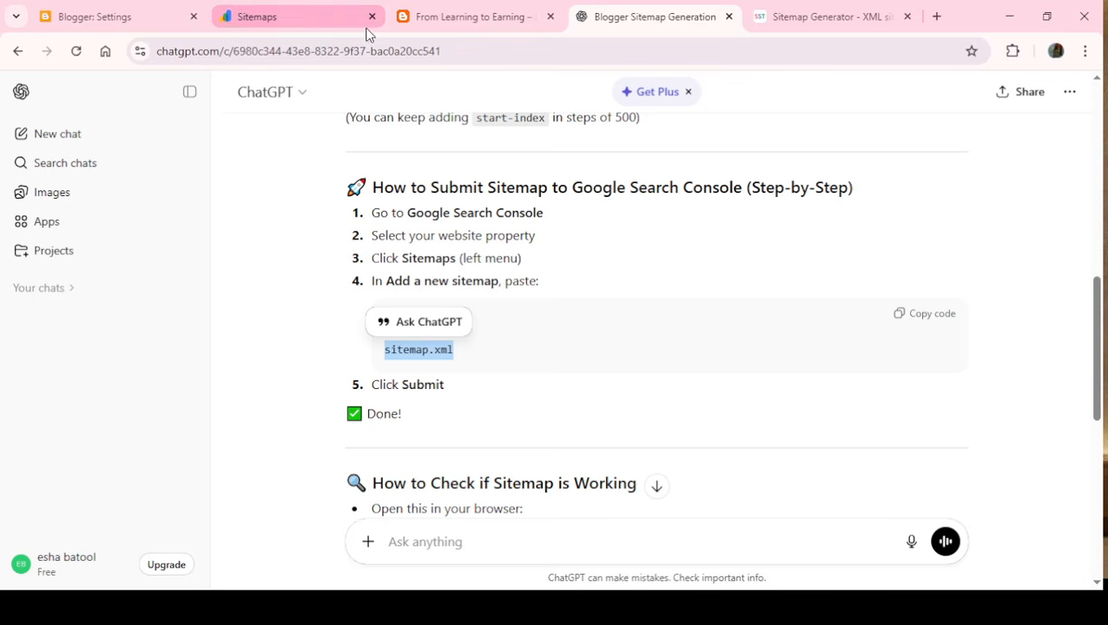
- Submit the entered sitemap.xml as a new sitemap in Google Search Console and dismiss the submission notice
left_click(308, 17)
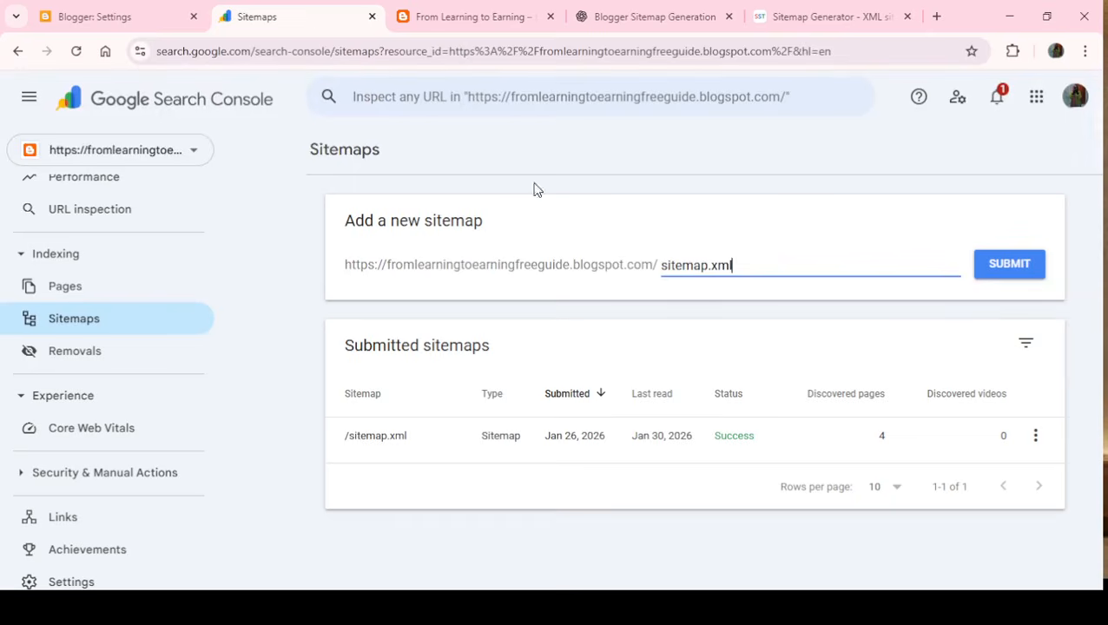
left_click(1001, 265)
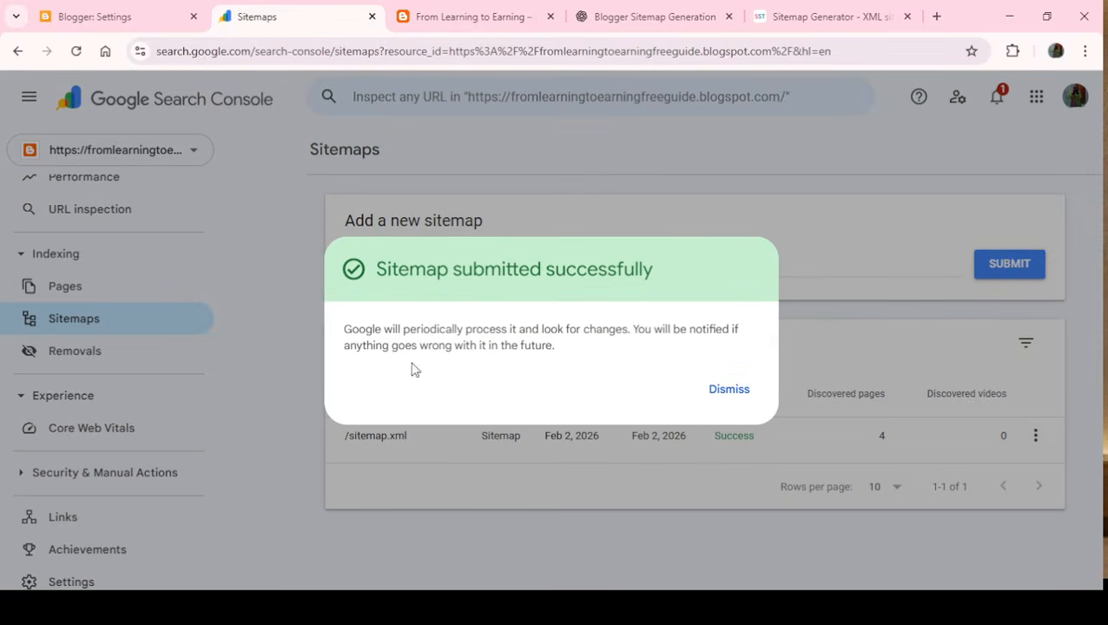
left_click_drag(364, 334, 764, 333)
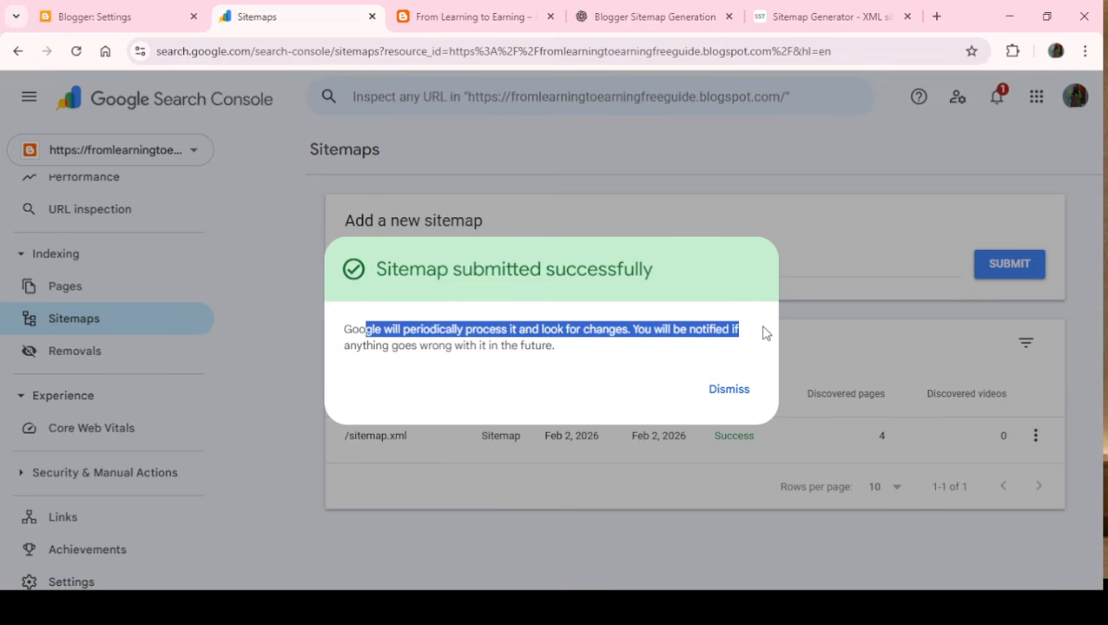
left_click(734, 399)
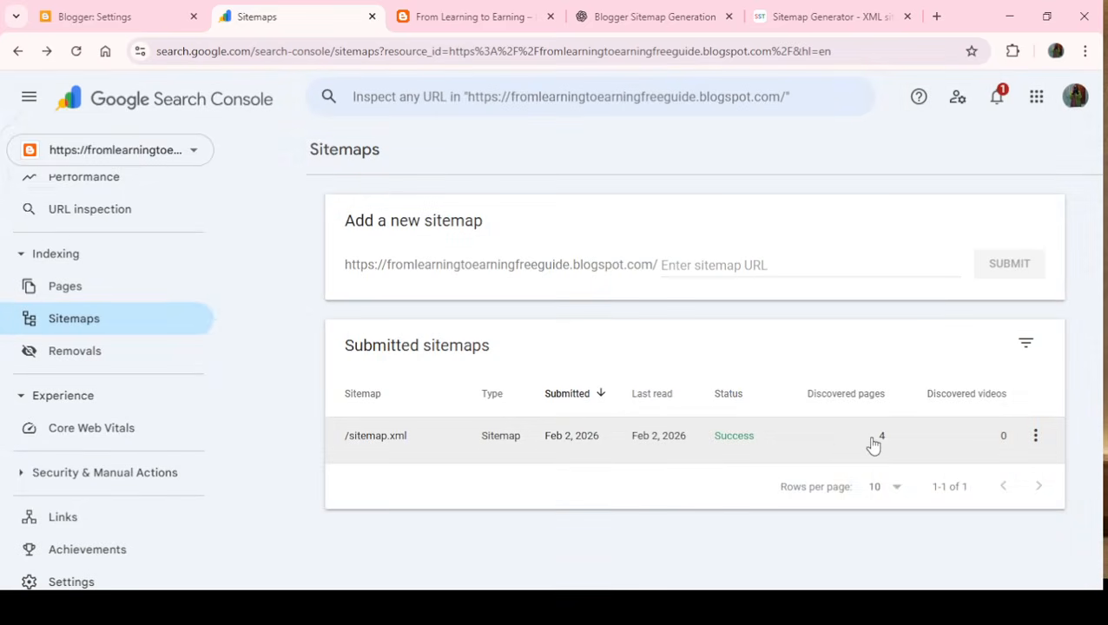
- Open the submitted /sitemap.xml entry and check its last read date, discovered pages and processing status
left_click(874, 444)
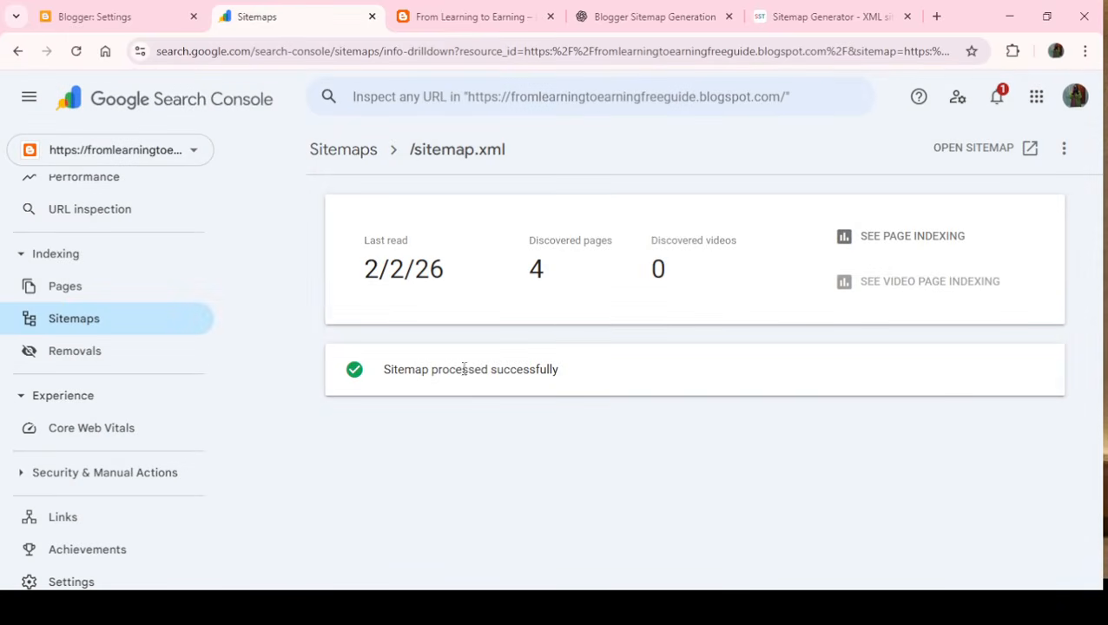
left_click_drag(576, 368, 395, 389)
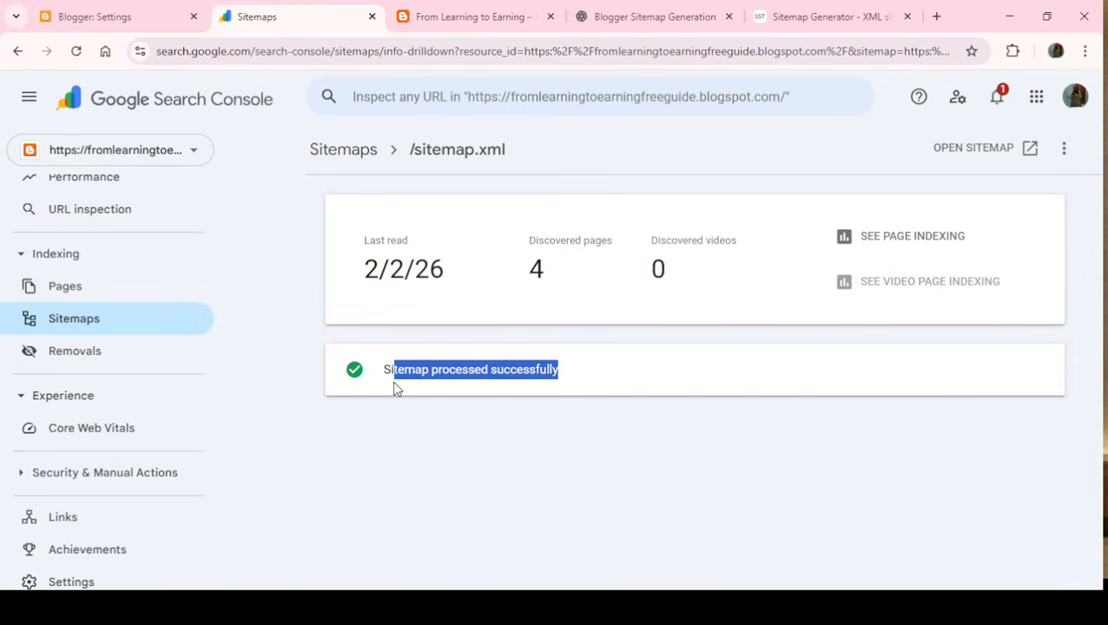
left_click_drag(361, 282, 505, 282)
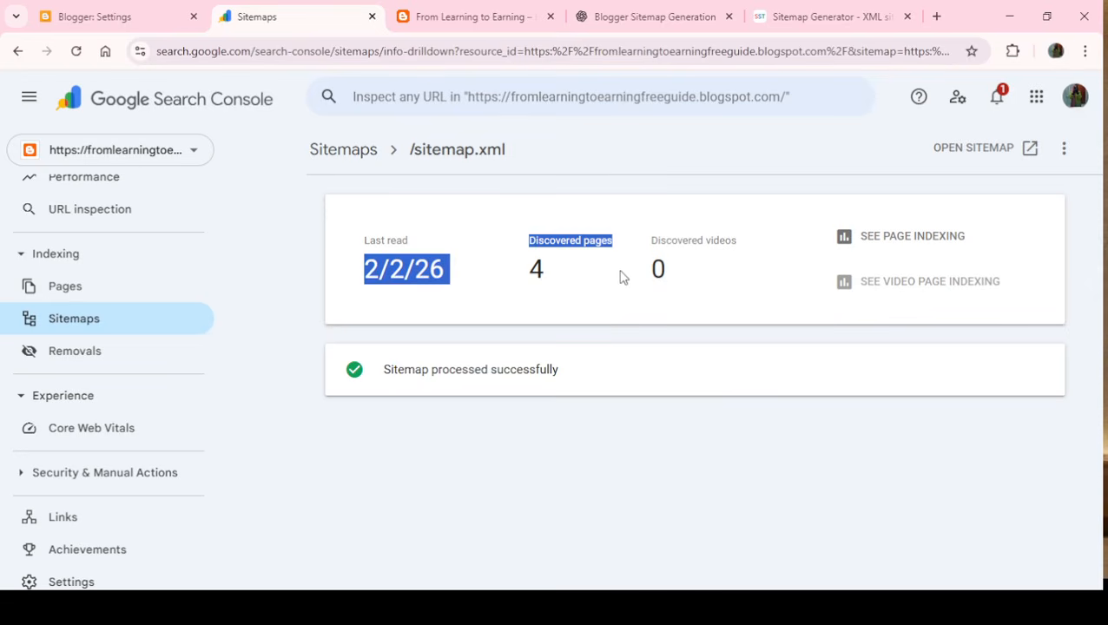
left_click(609, 317)
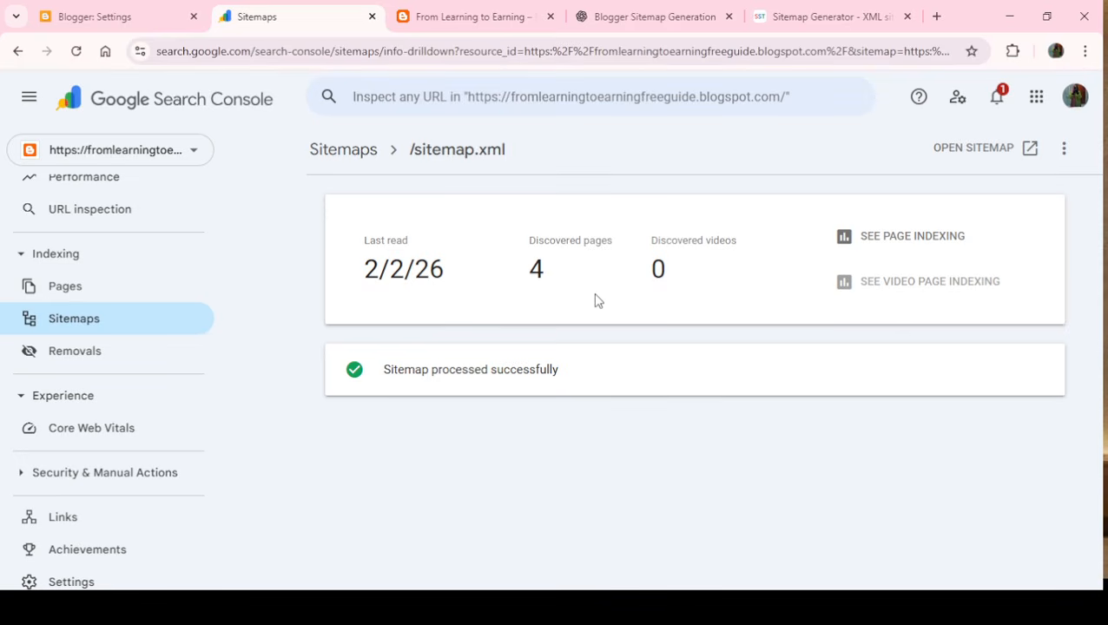
- Switch custom robots.txt off and back on under Crawlers and indexing in the Blogger settings
left_click(107, 12)
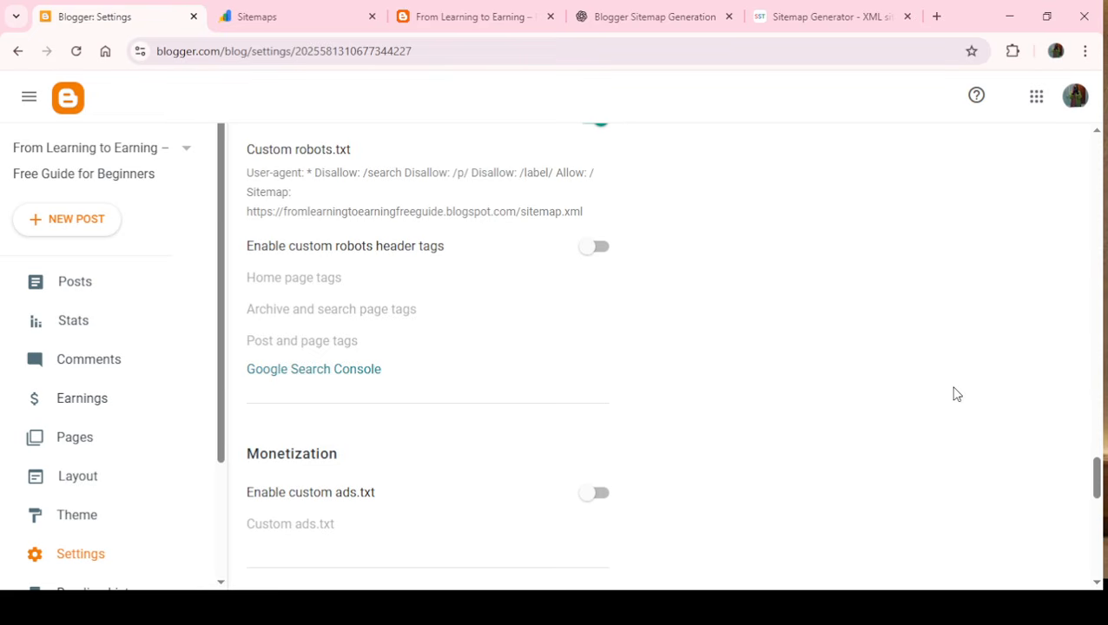
left_click_drag(1096, 477, 1041, 126)
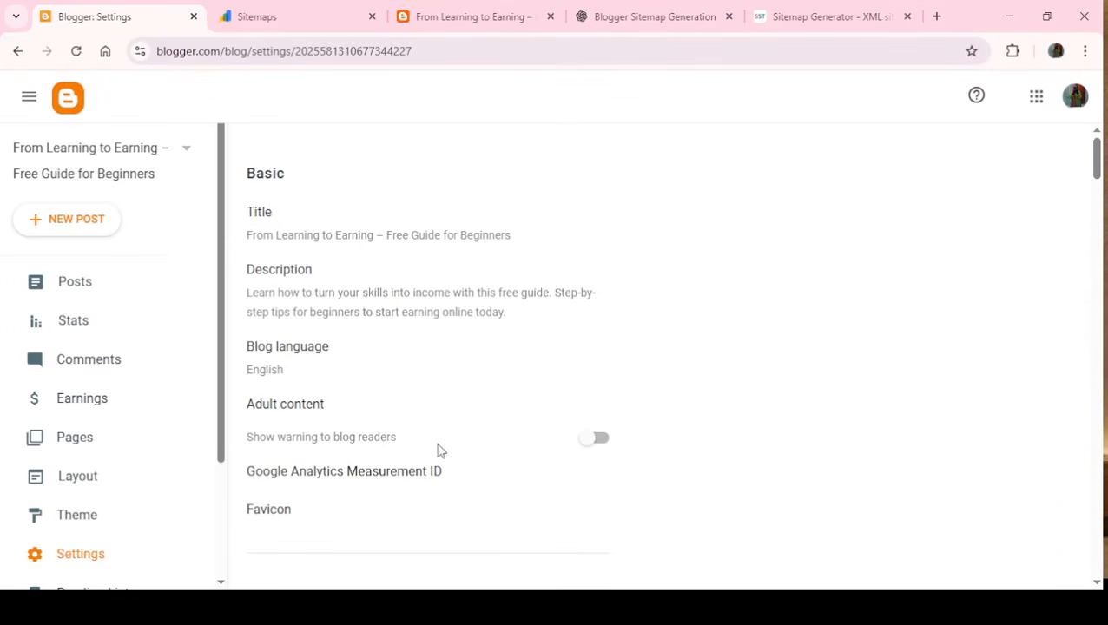
left_click_drag(1097, 187, 1097, 225)
scroll(391, 215, "down", 2)
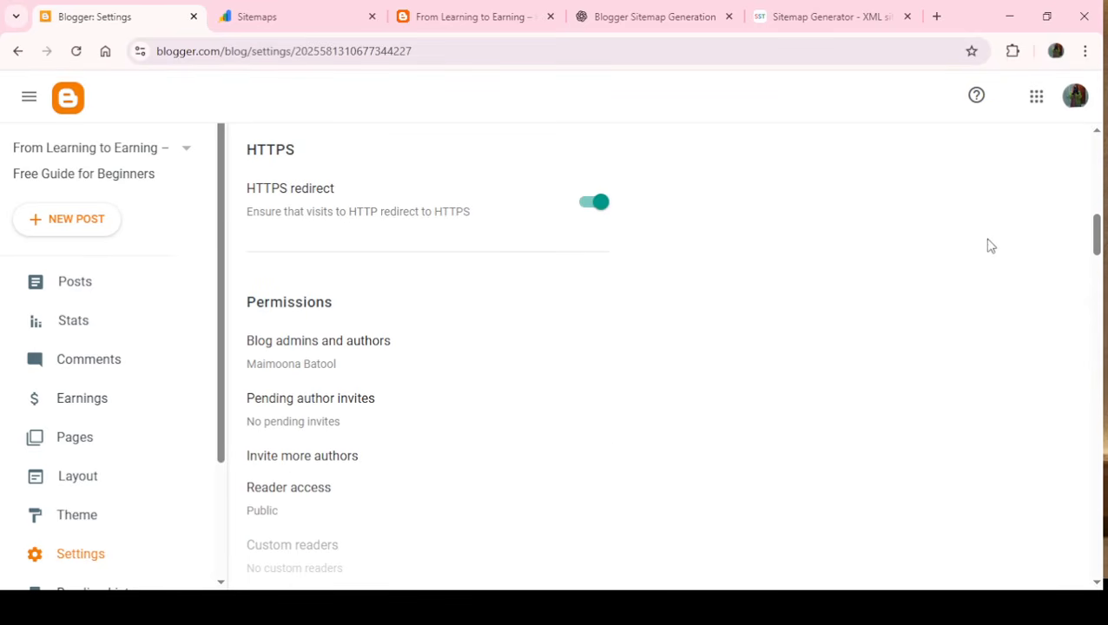
left_click_drag(1099, 236, 1099, 298)
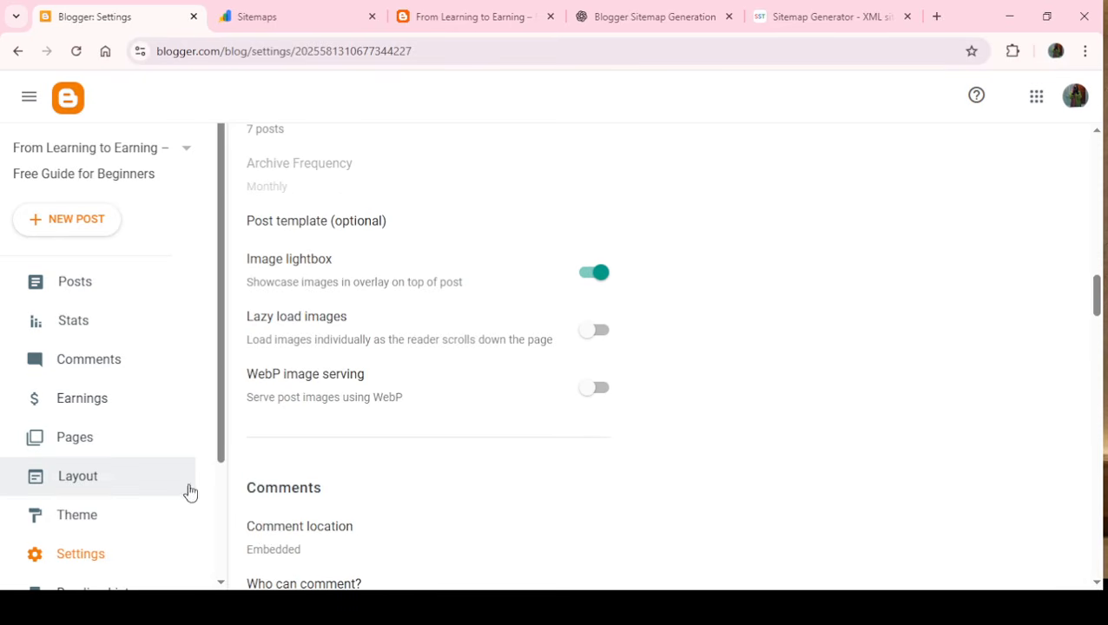
left_click(278, 17)
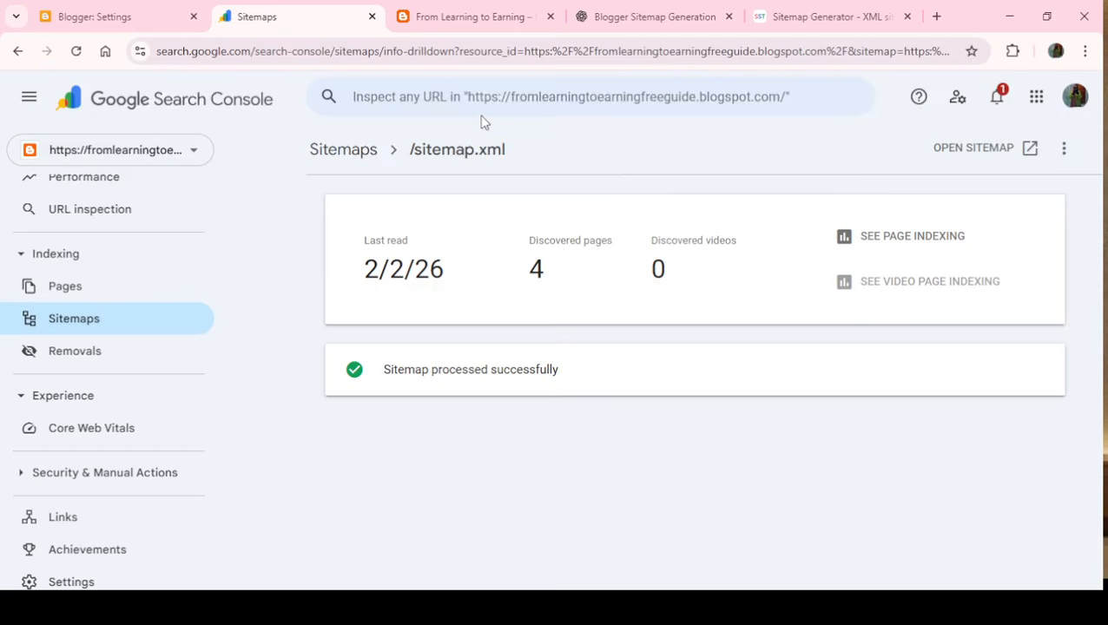
left_click(450, 12)
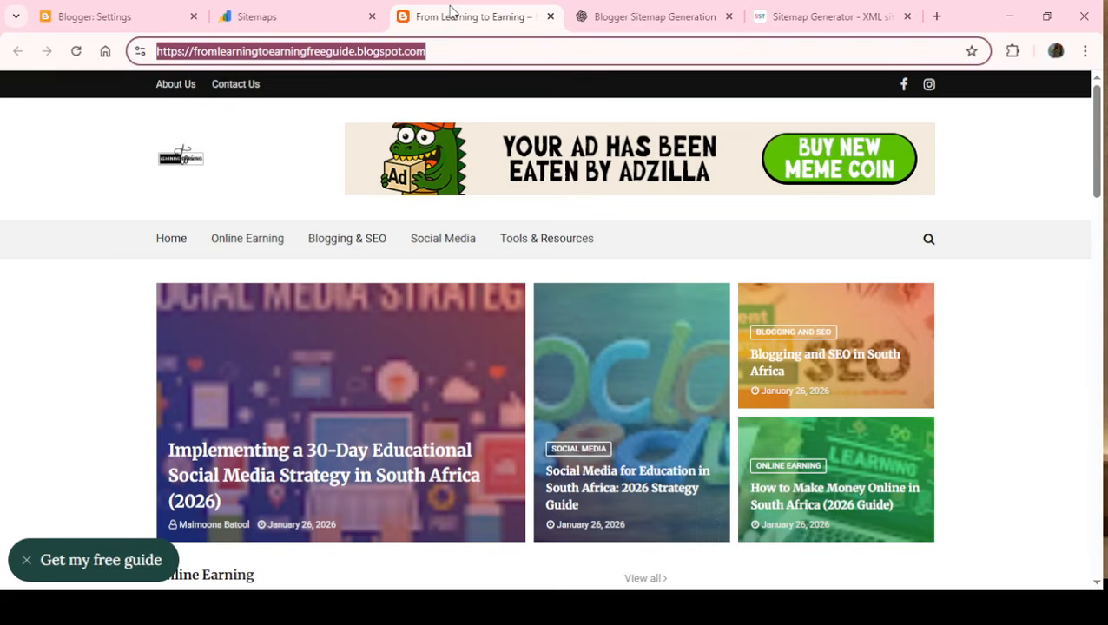
left_click(77, 17)
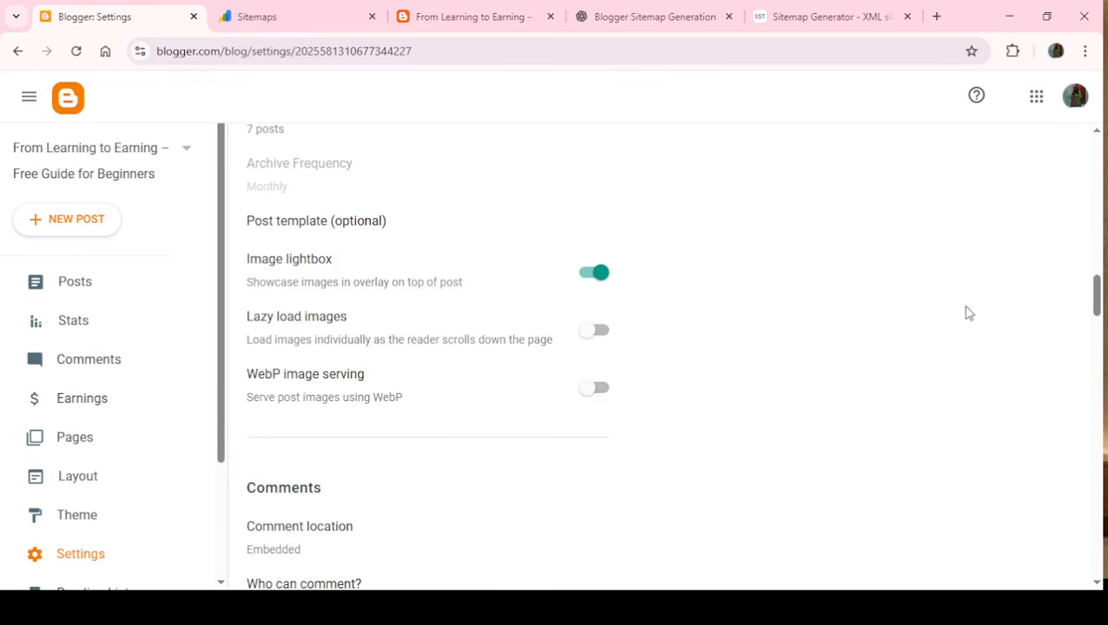
left_click_drag(1097, 300, 1098, 469)
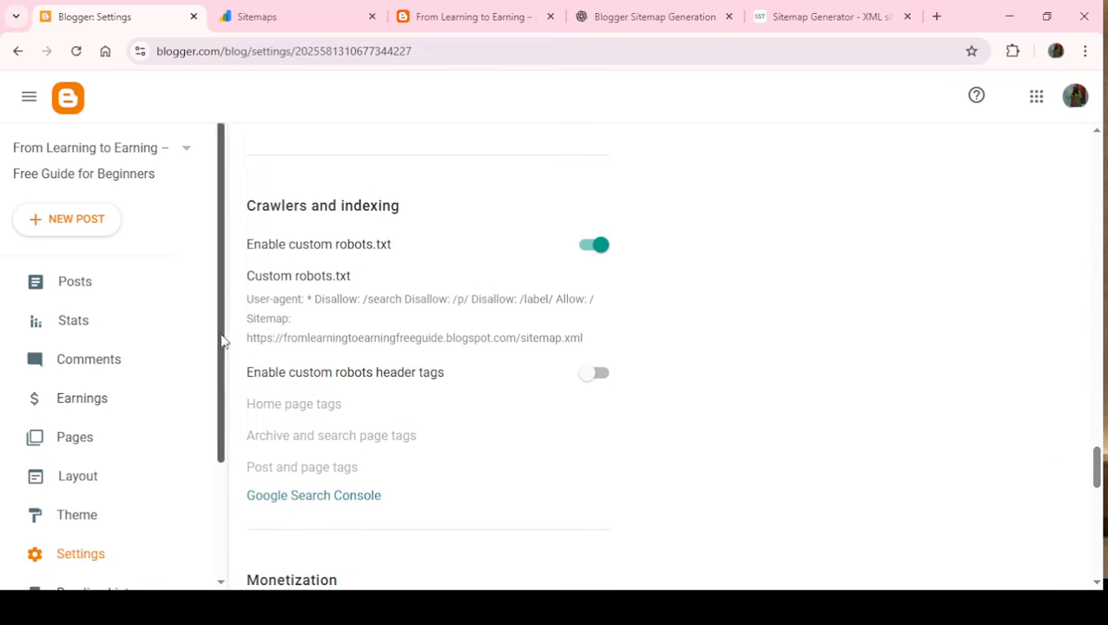
left_click(595, 252)
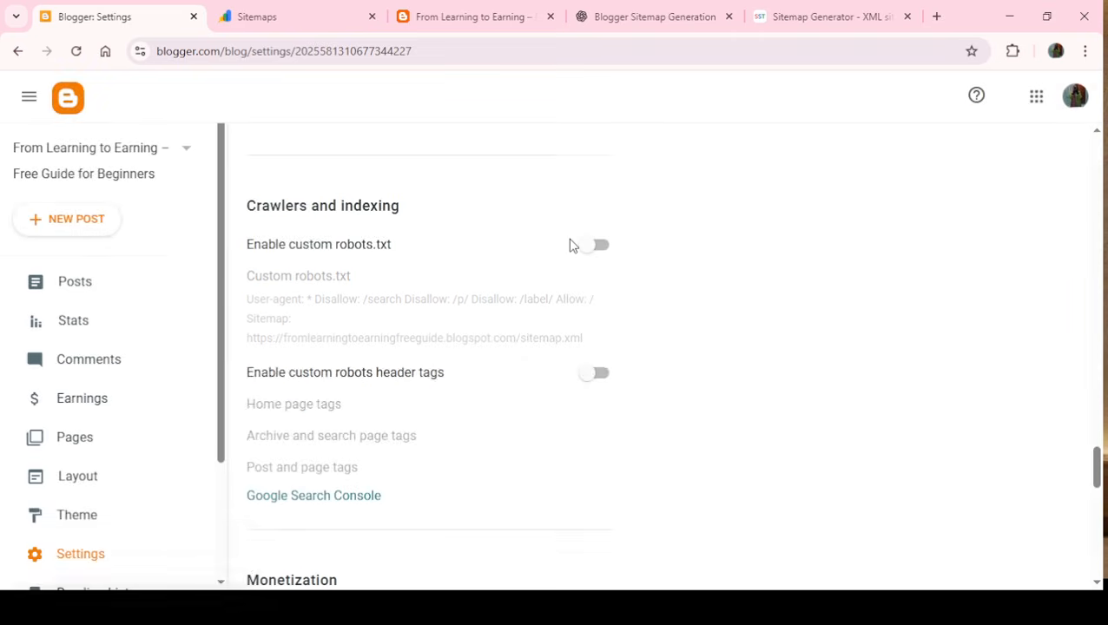
left_click(591, 252)
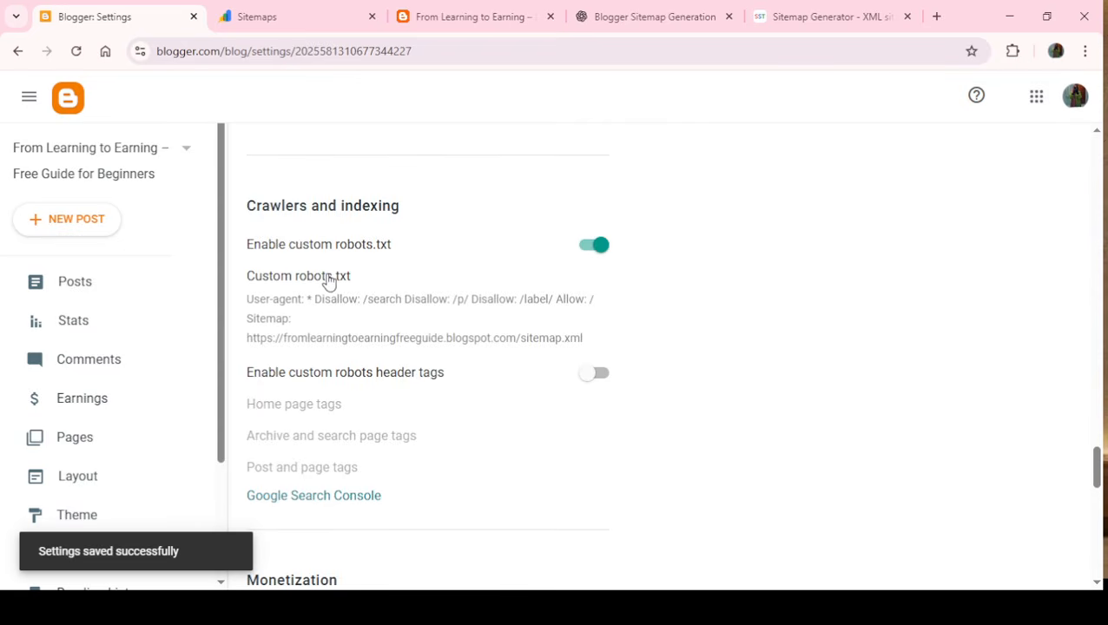
left_click(328, 279)
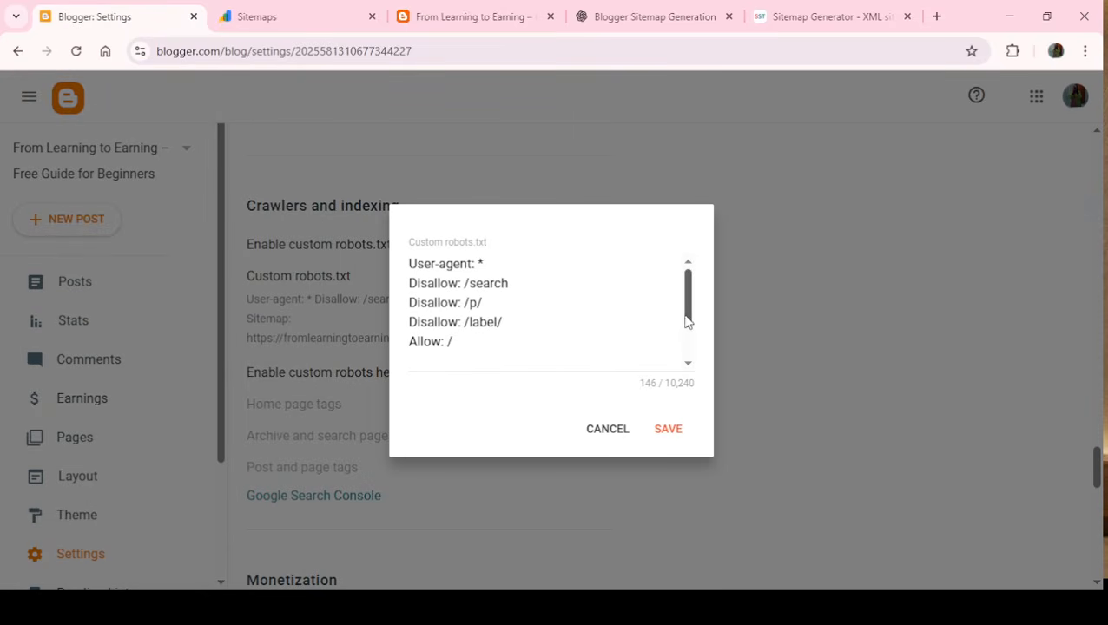
left_click_drag(686, 321, 695, 363)
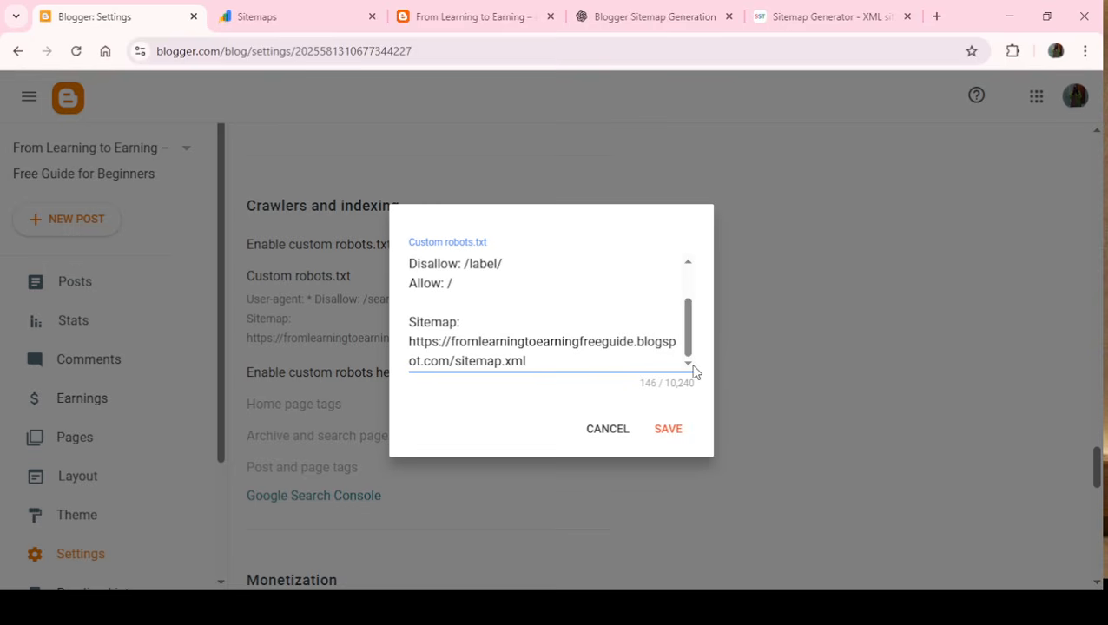
left_click_drag(556, 366, 368, 226)
key("BackSpace")
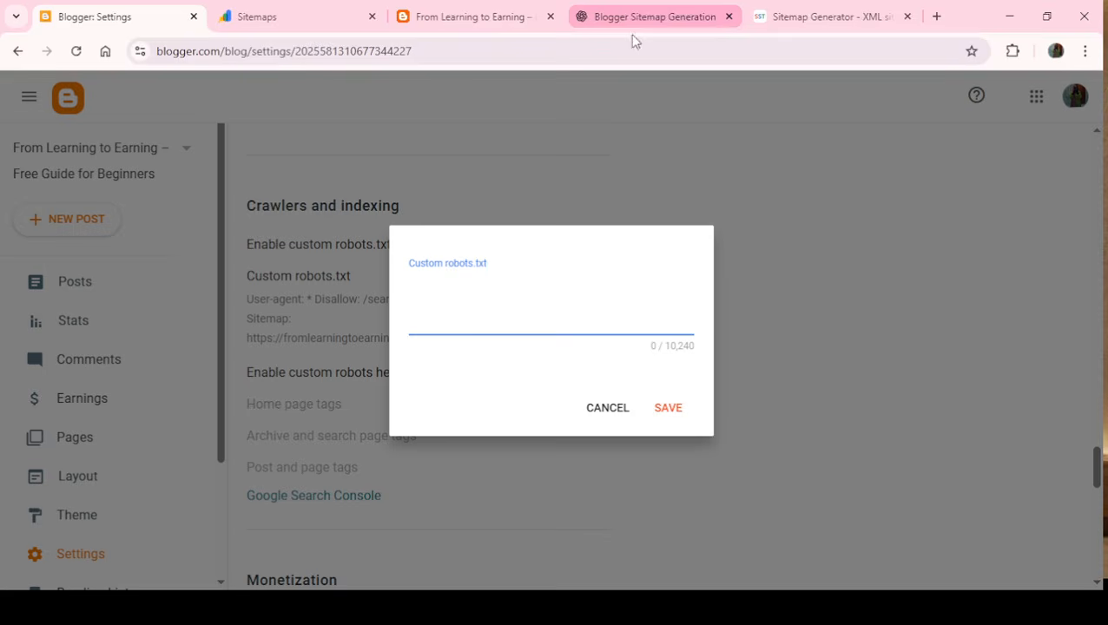
left_click(615, 417)
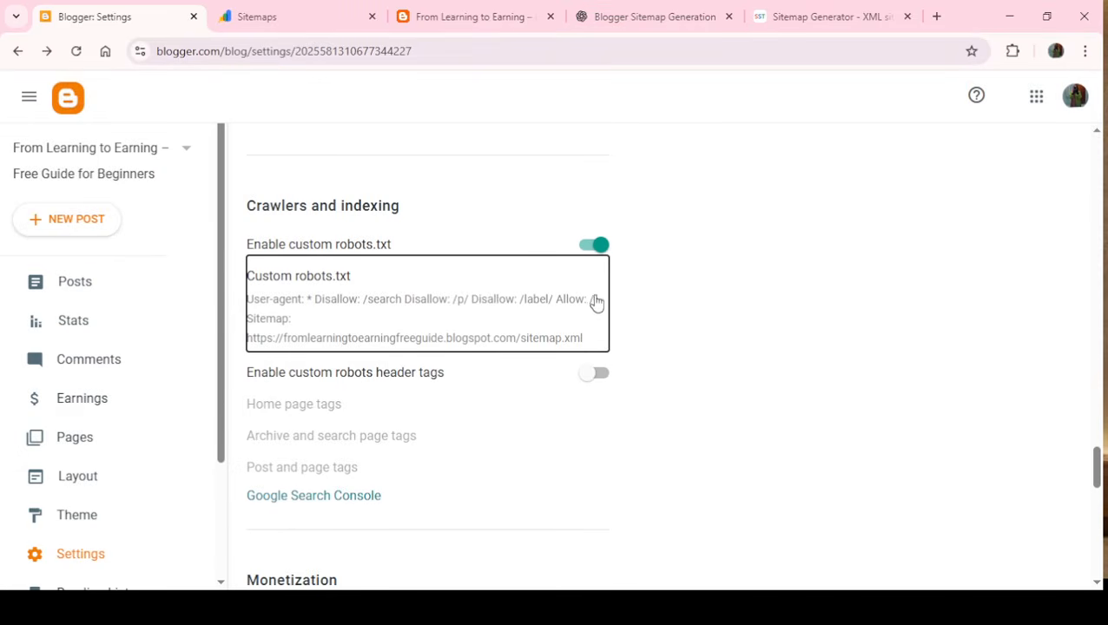
- Clear the entire existing custom robots.txt content under Crawlers and indexing and save the empty field
left_click(543, 327)
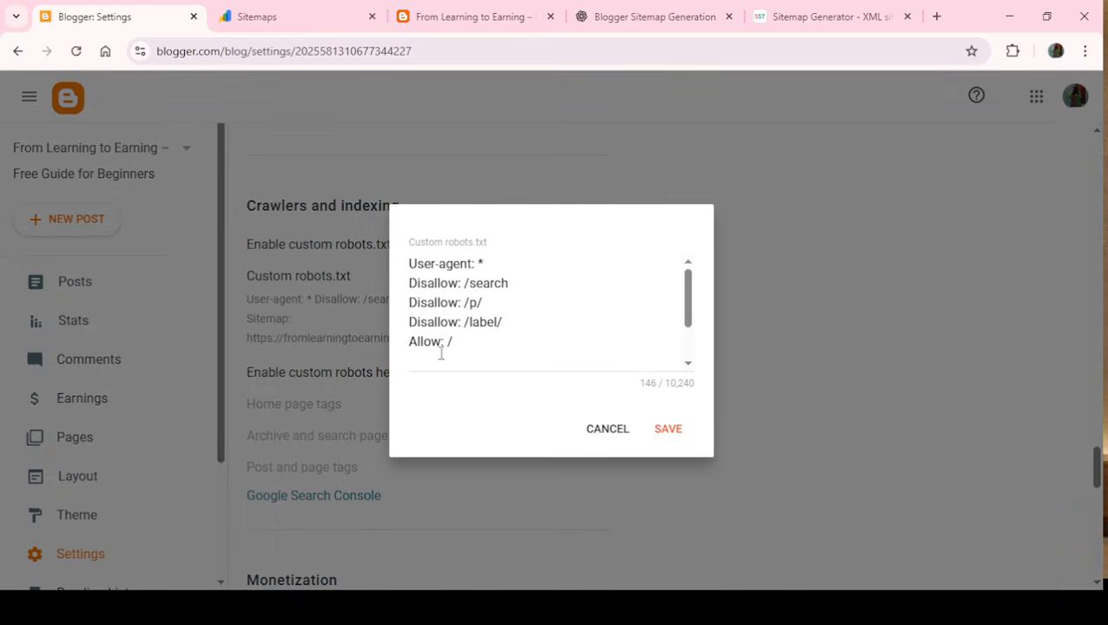
left_click_drag(480, 326, 391, 230)
key("BackSpace")
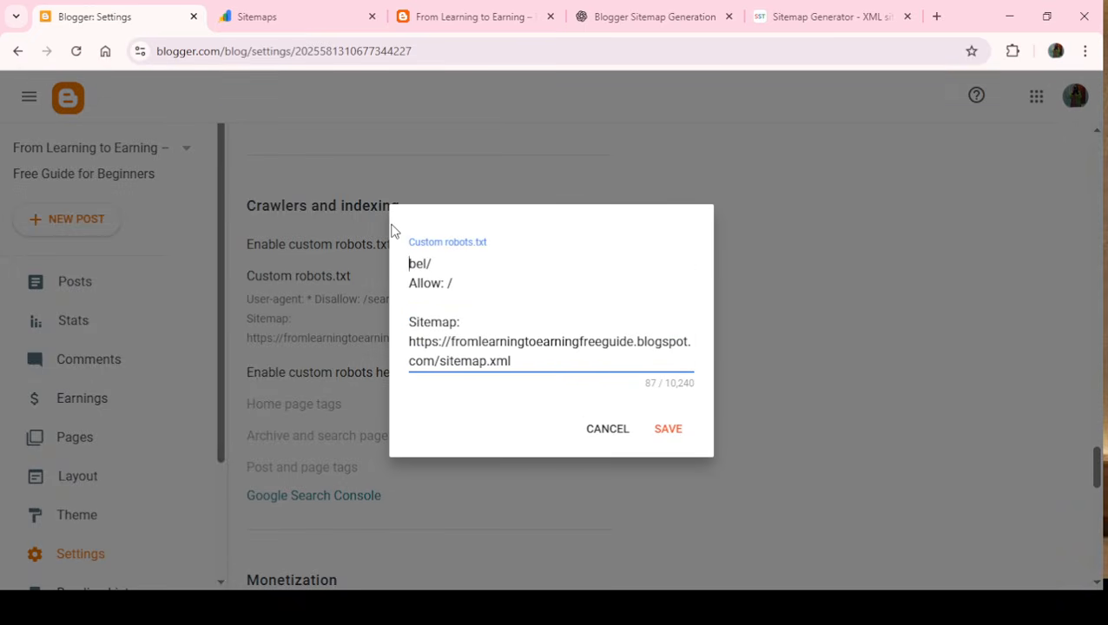
left_click_drag(530, 364, 375, 238)
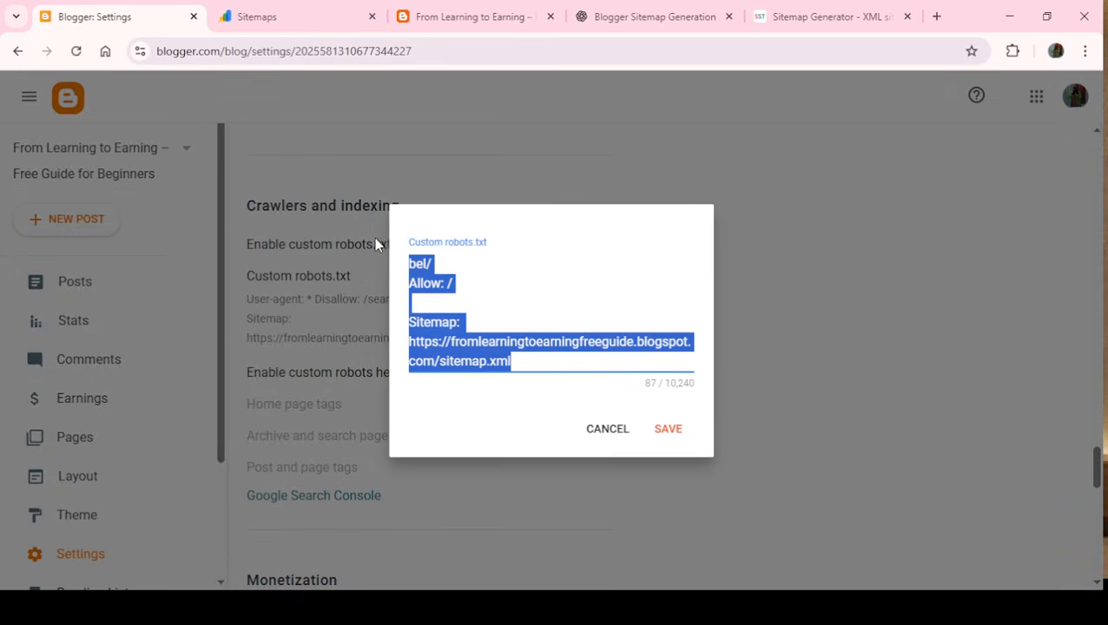
key("BackSpace")
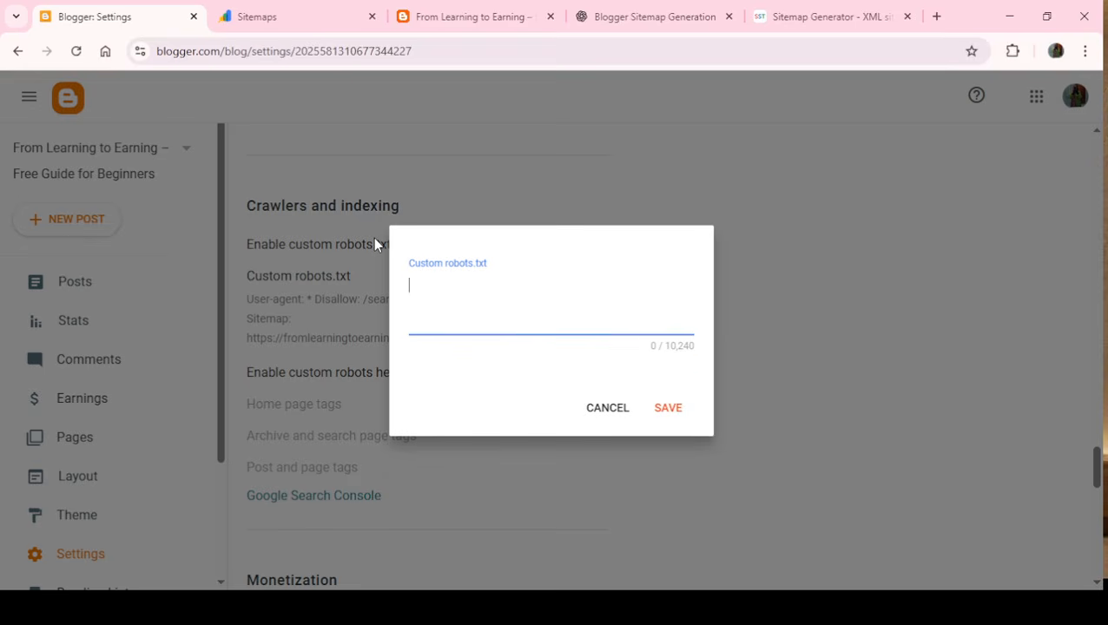
left_click(668, 408)
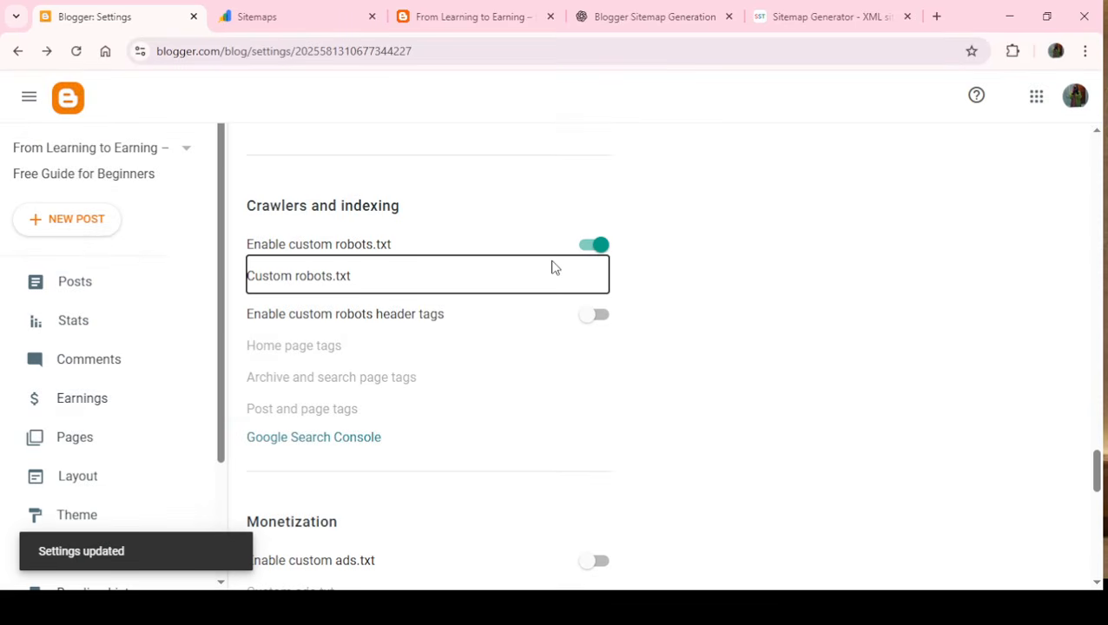
left_click(660, 10)
left_click(495, 542)
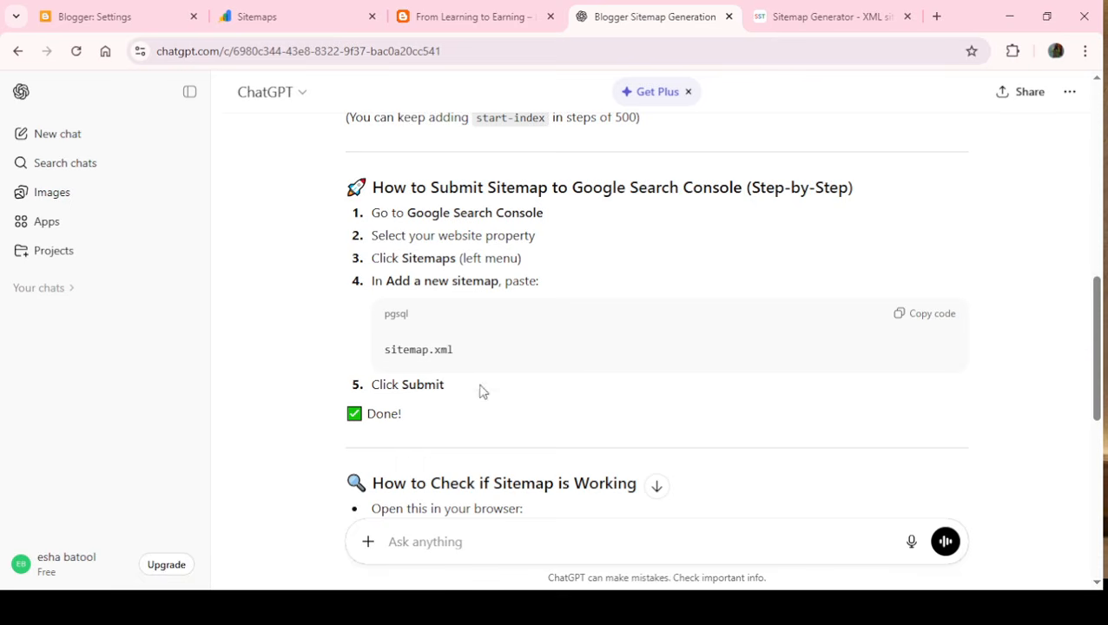
type("https://fromlearningtoearningfreeguide.blogspot.com/")
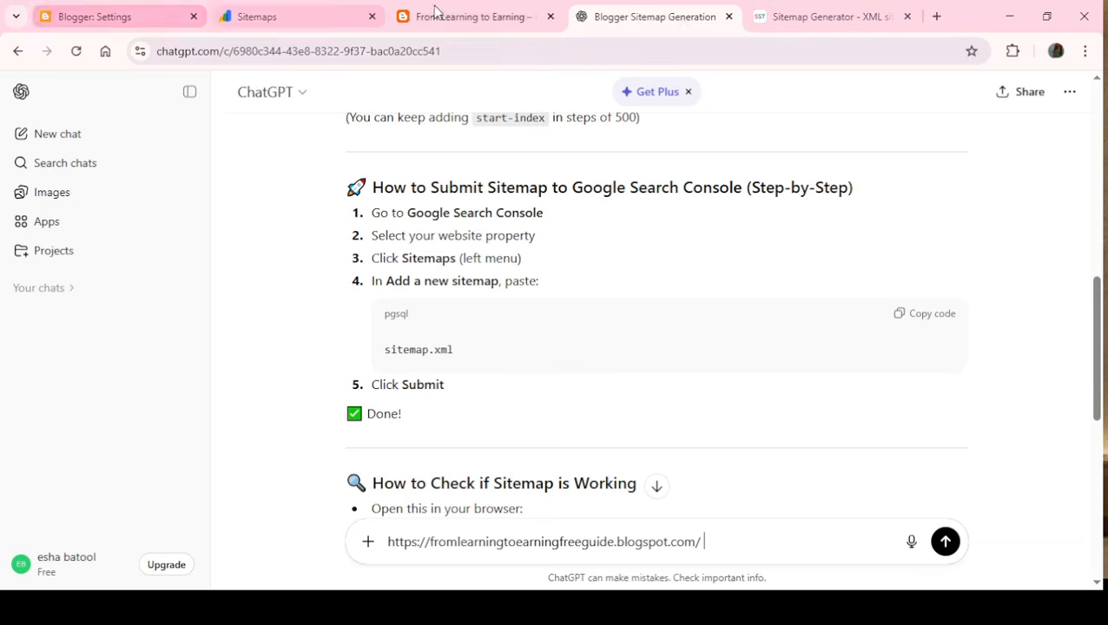
left_click(508, 30)
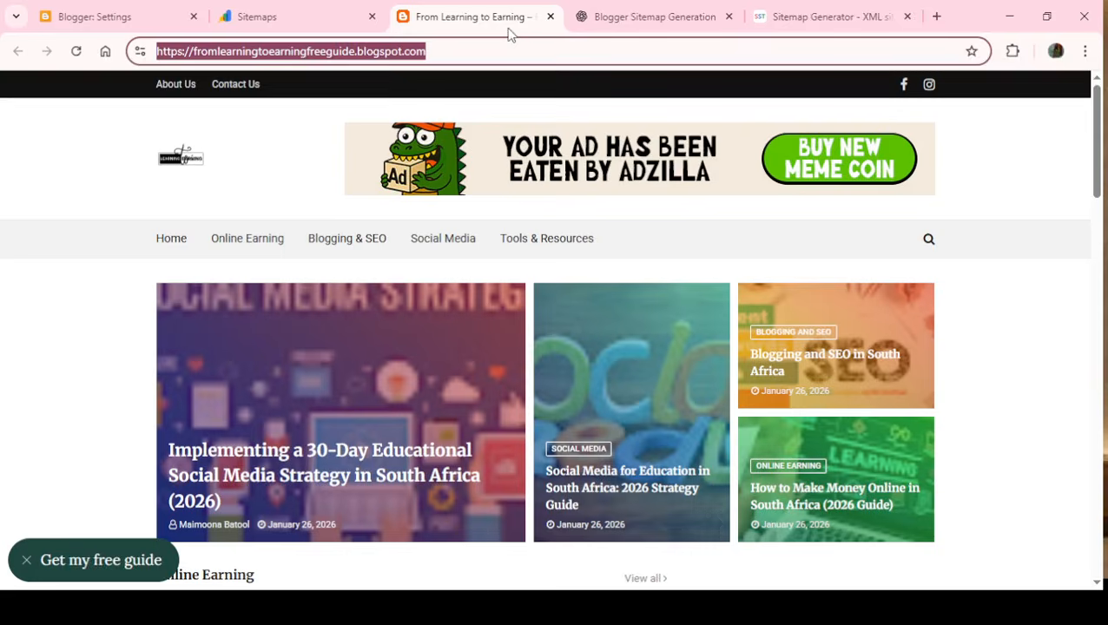
left_click(101, 14)
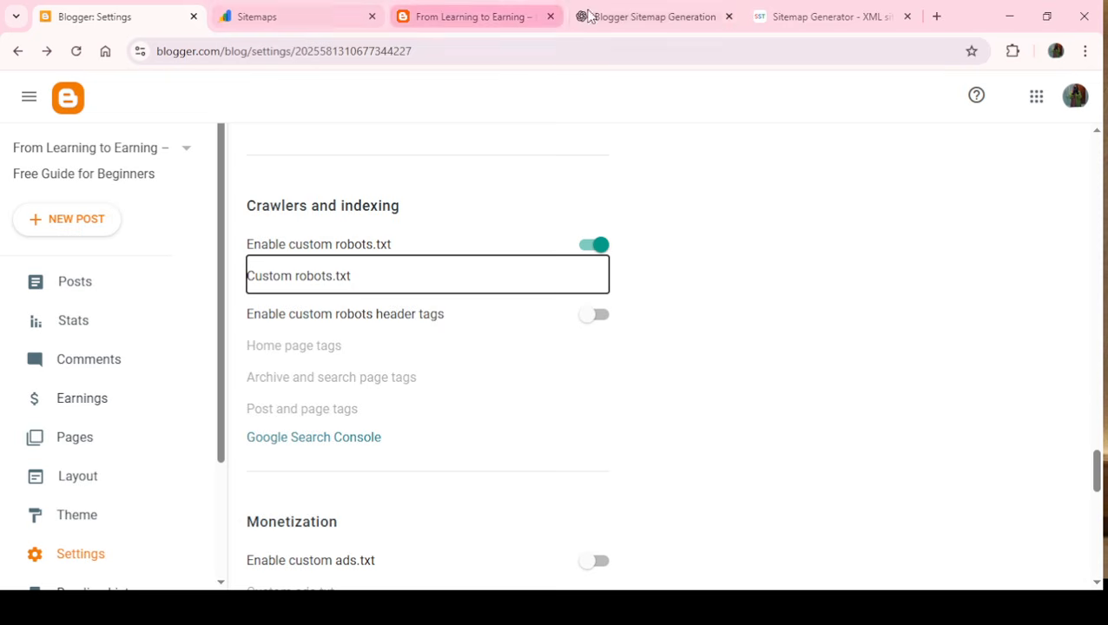
left_click(639, 19)
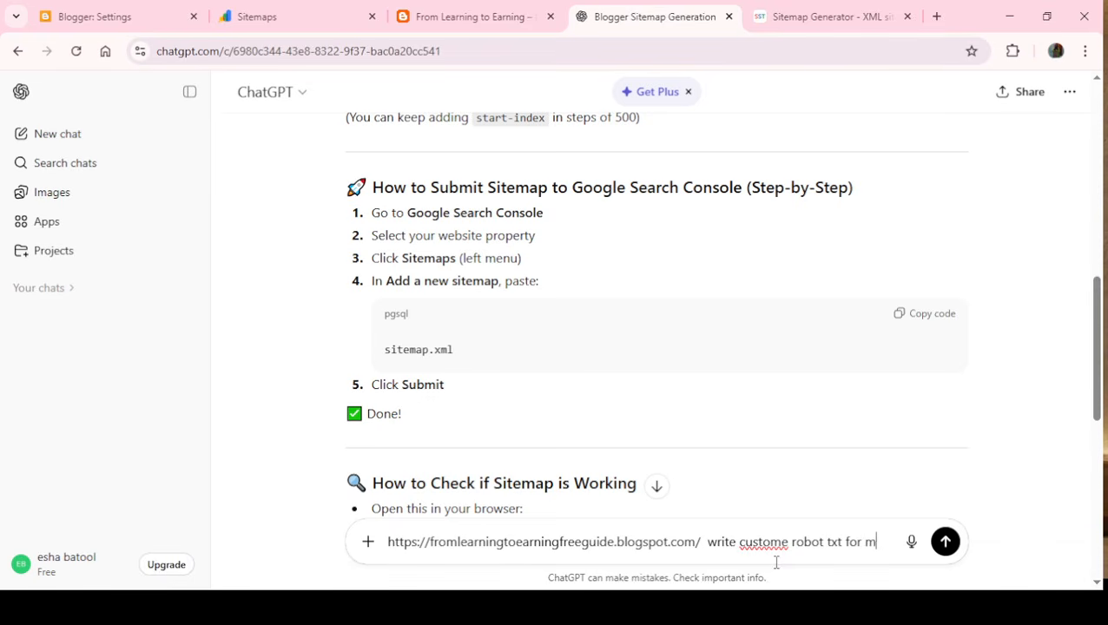
type("robot txt for my website")
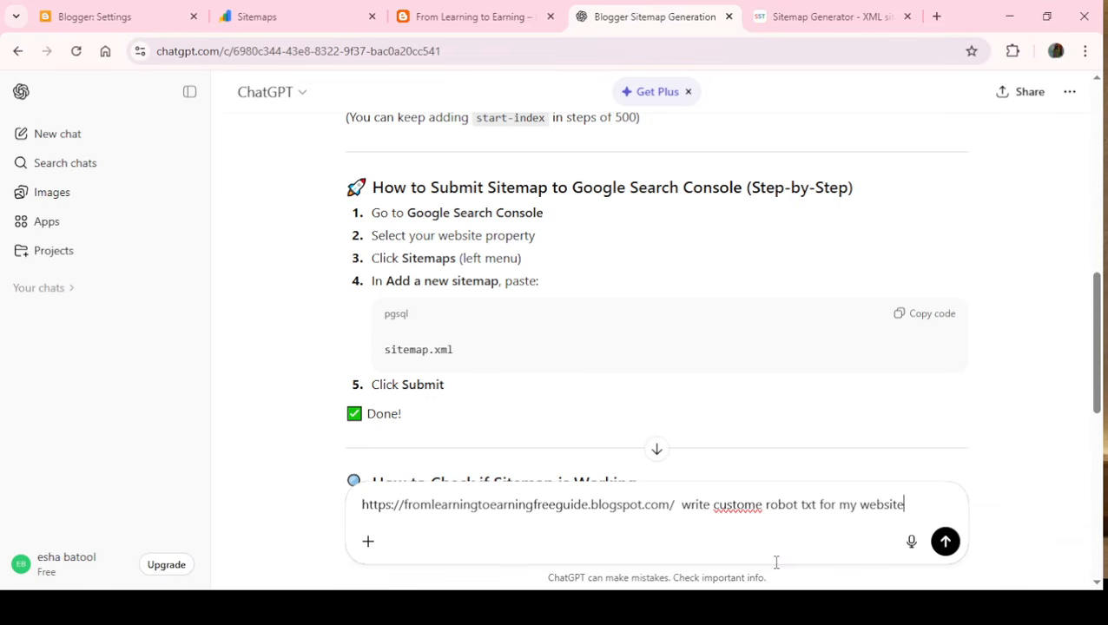
key("Return")
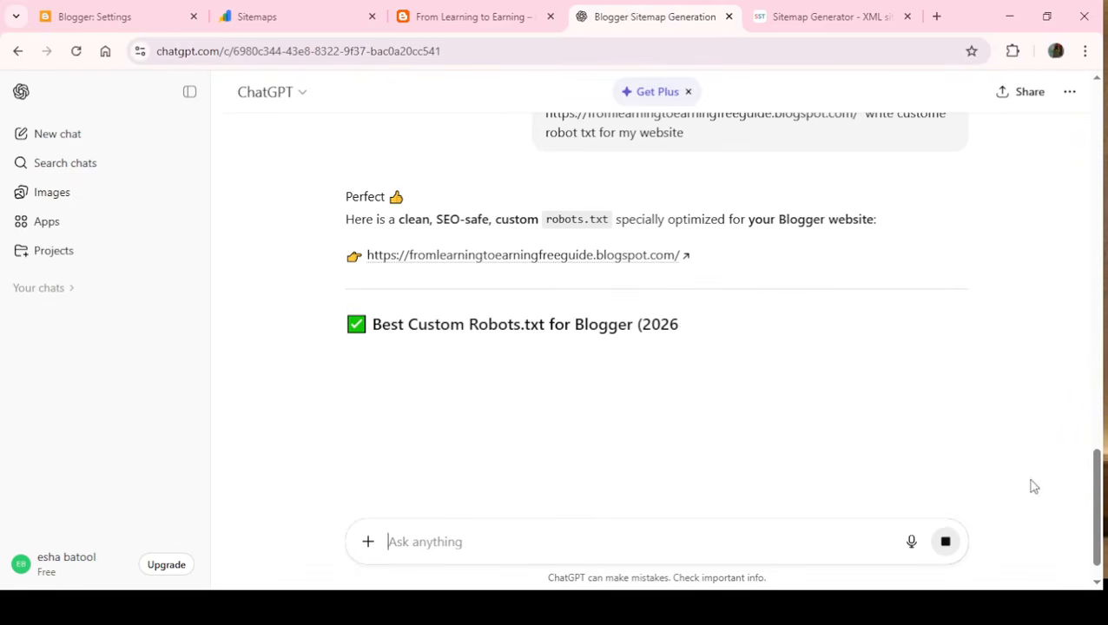
- Copy the generated custom robots.txt code block from ChatGPT's answer
scroll(1050, 477, "down", 2)
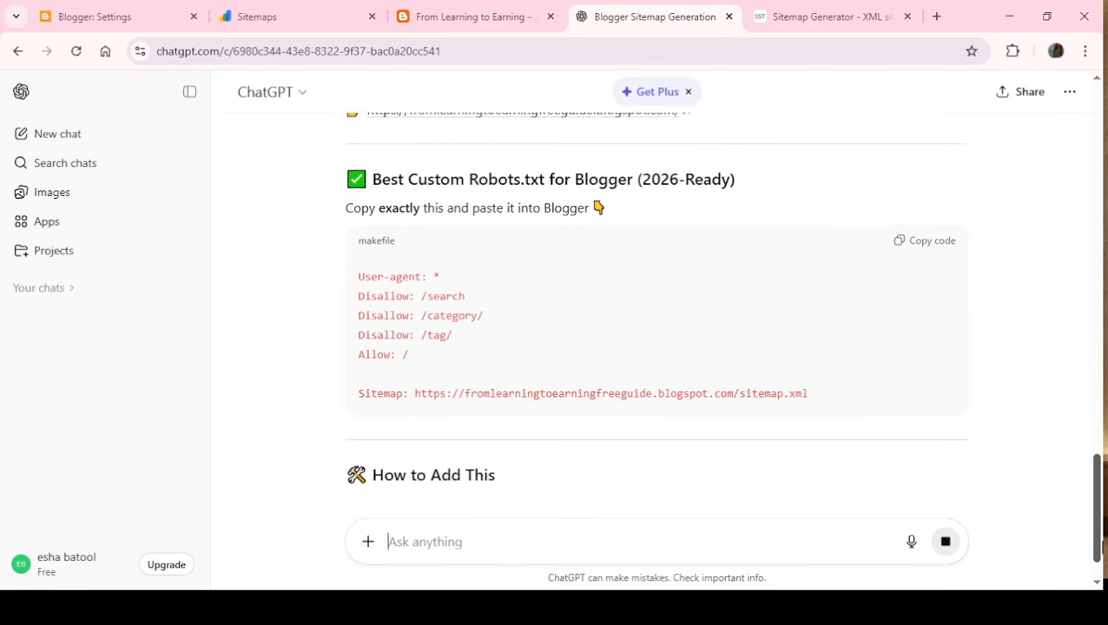
left_click(921, 227)
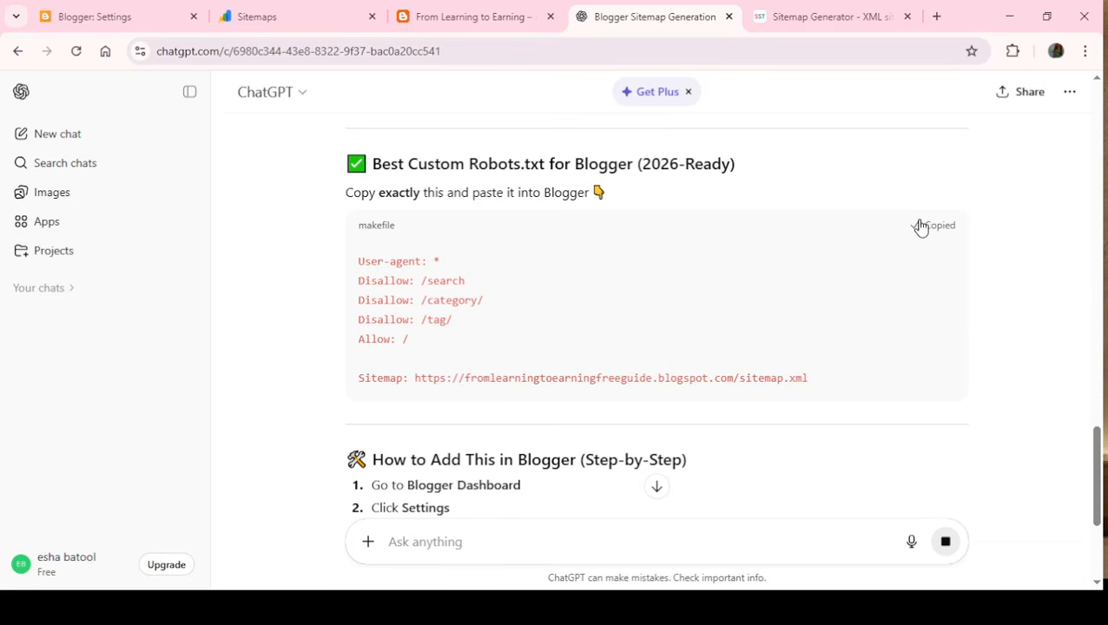
scroll(1085, 397, "down", 5)
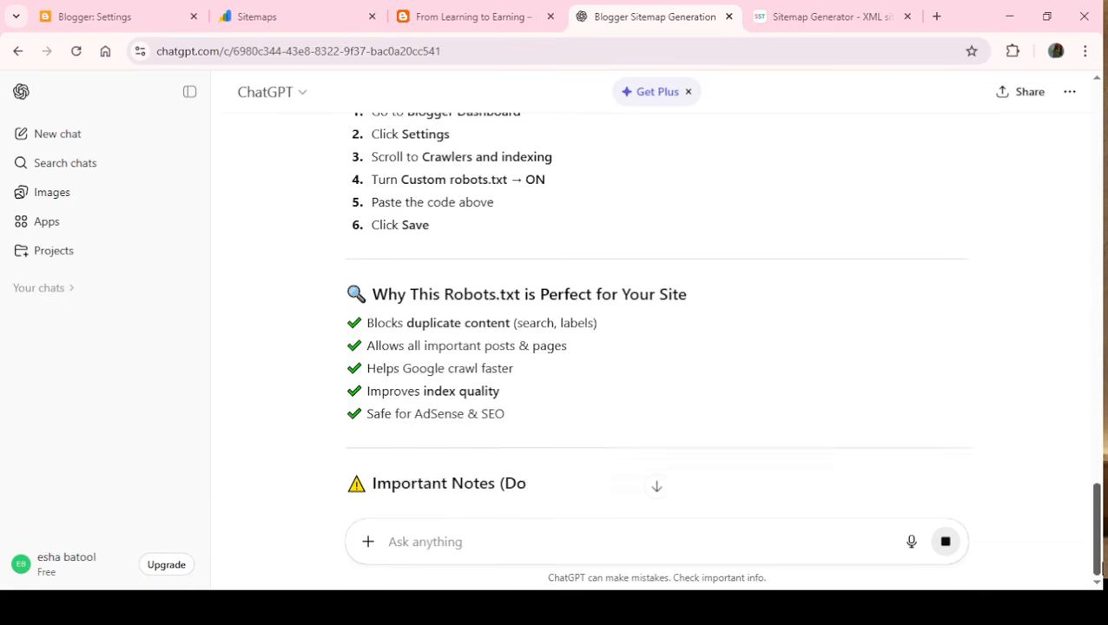
- Return to the Blogger settings, paste the copied rules into the custom robots.txt field and save them
left_click(269, 11)
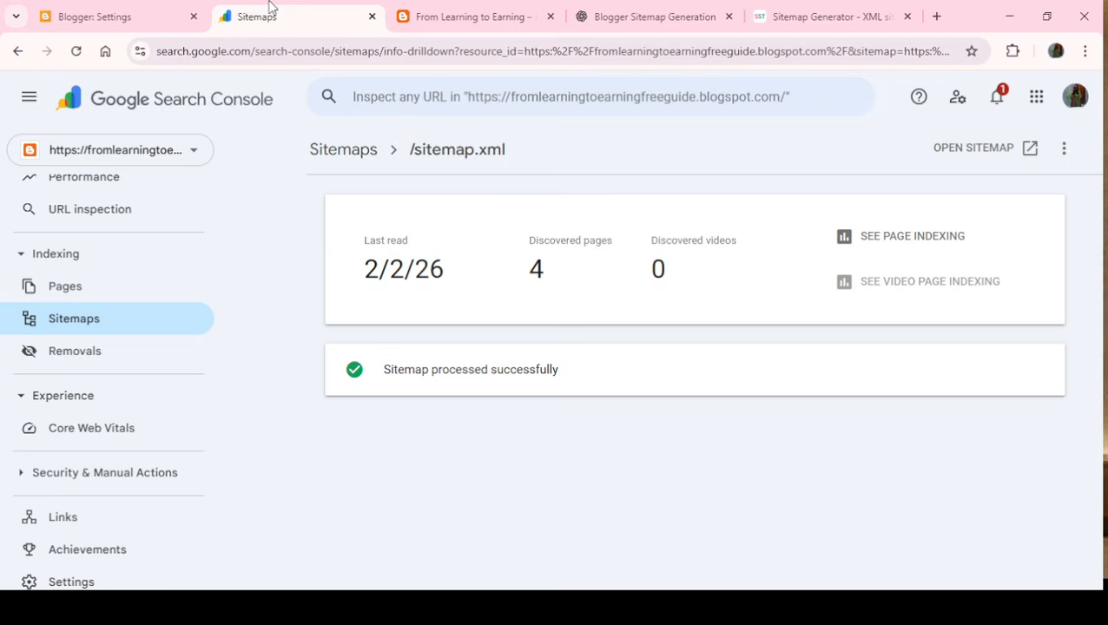
left_click(463, 14)
left_click(104, 11)
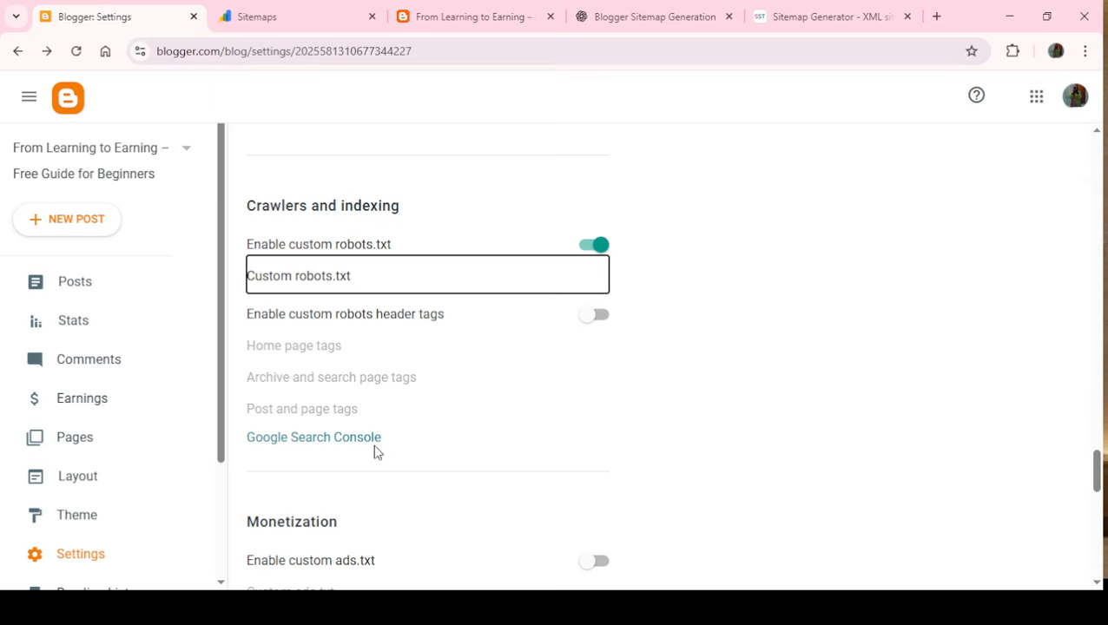
left_click(534, 280)
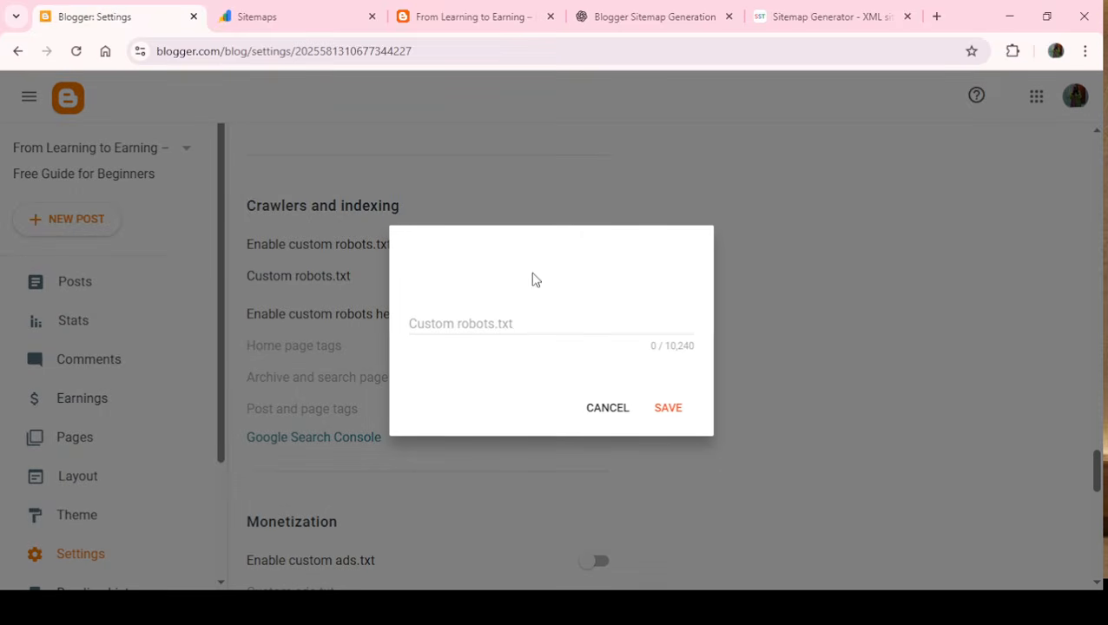
left_click(509, 334)
key("ctrl+v")
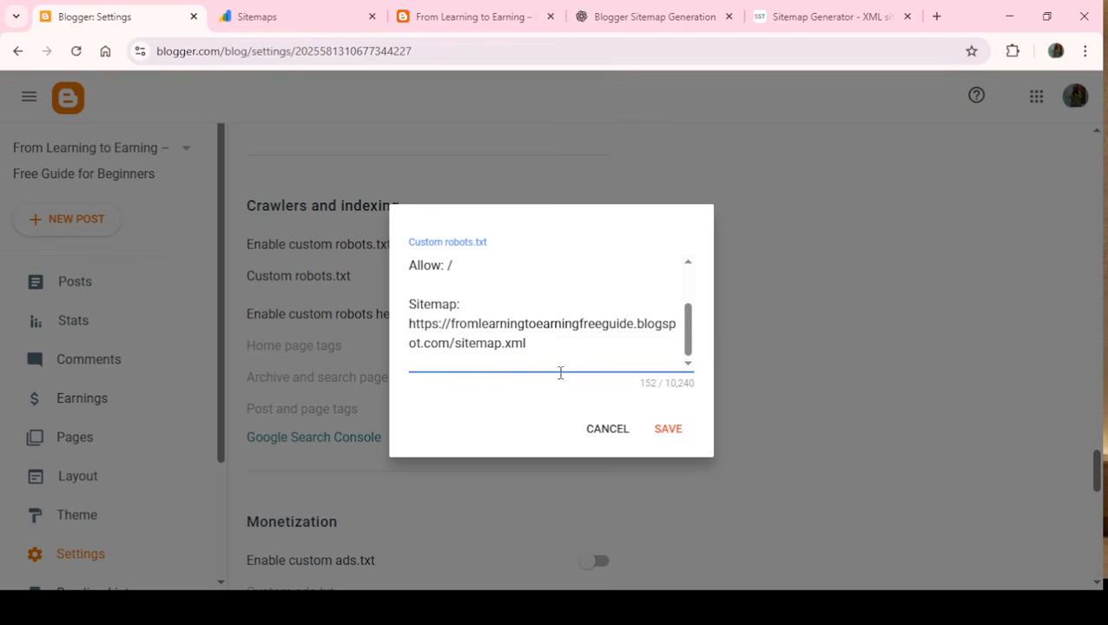
left_click(667, 432)
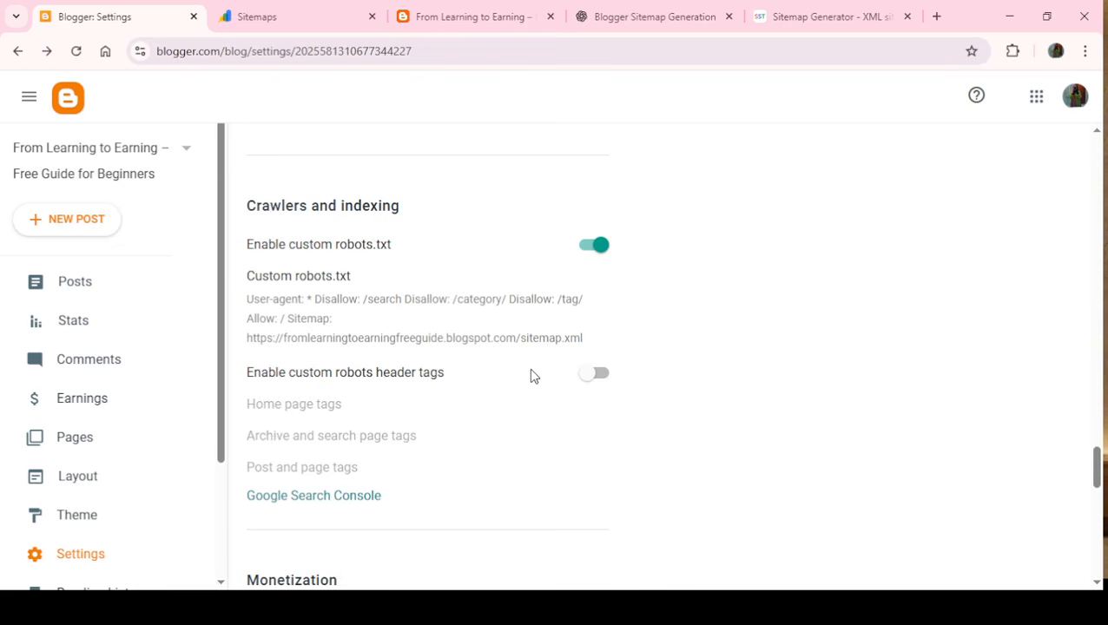
- Enable custom robots header tags and save the home page tags with "all" switched on
left_click(590, 381)
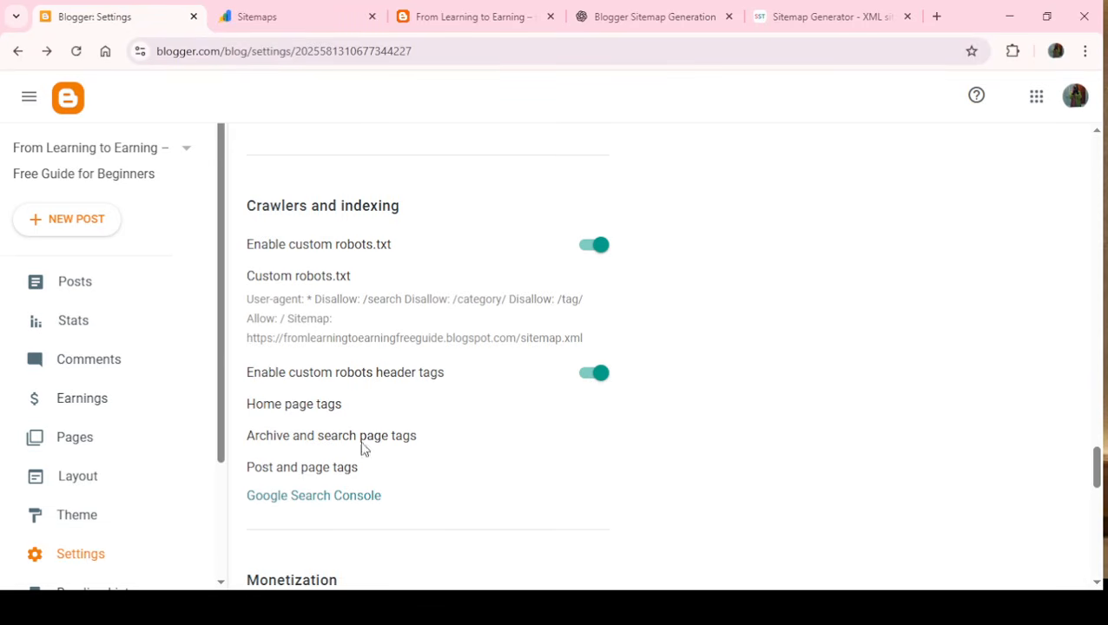
left_click(309, 407)
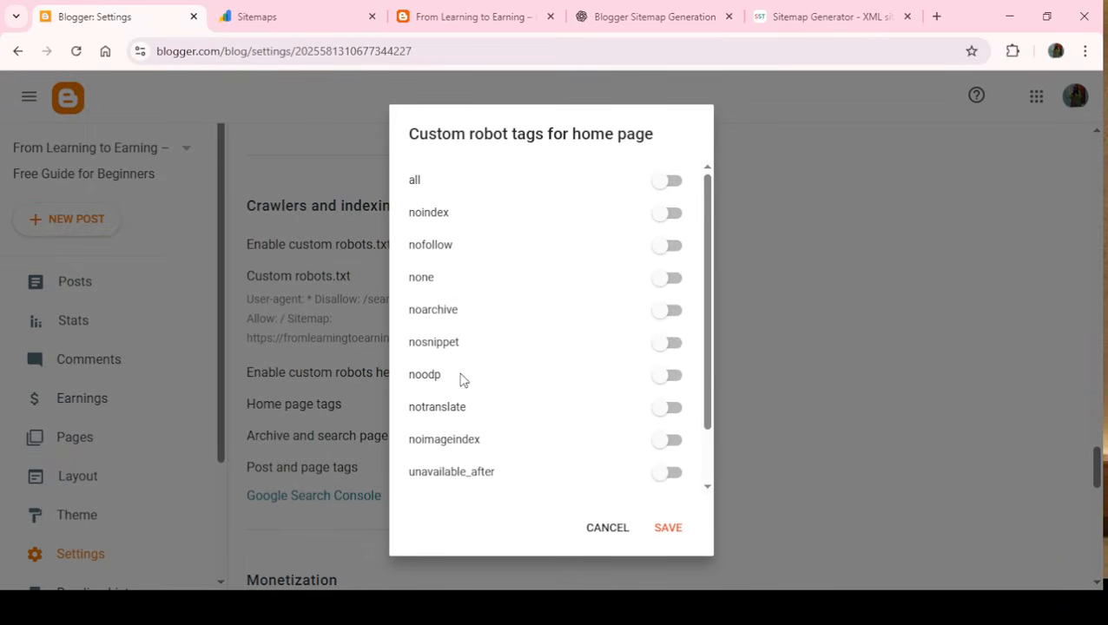
left_click(668, 184)
left_click(660, 532)
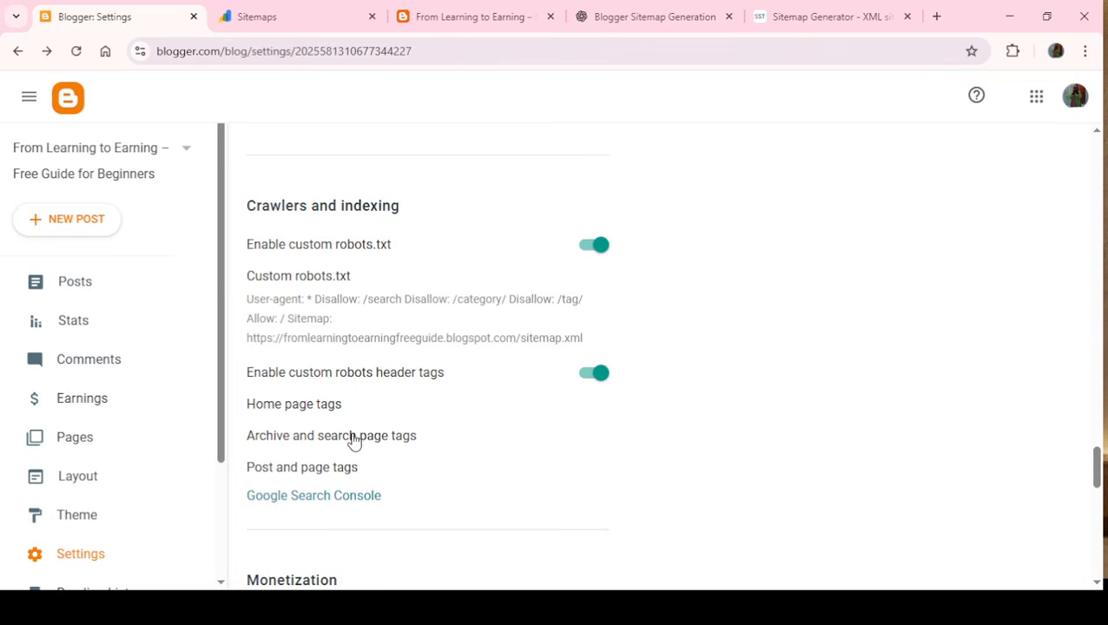
- Switch on the "all" robot tag for archive and search pages and save
left_click(412, 438)
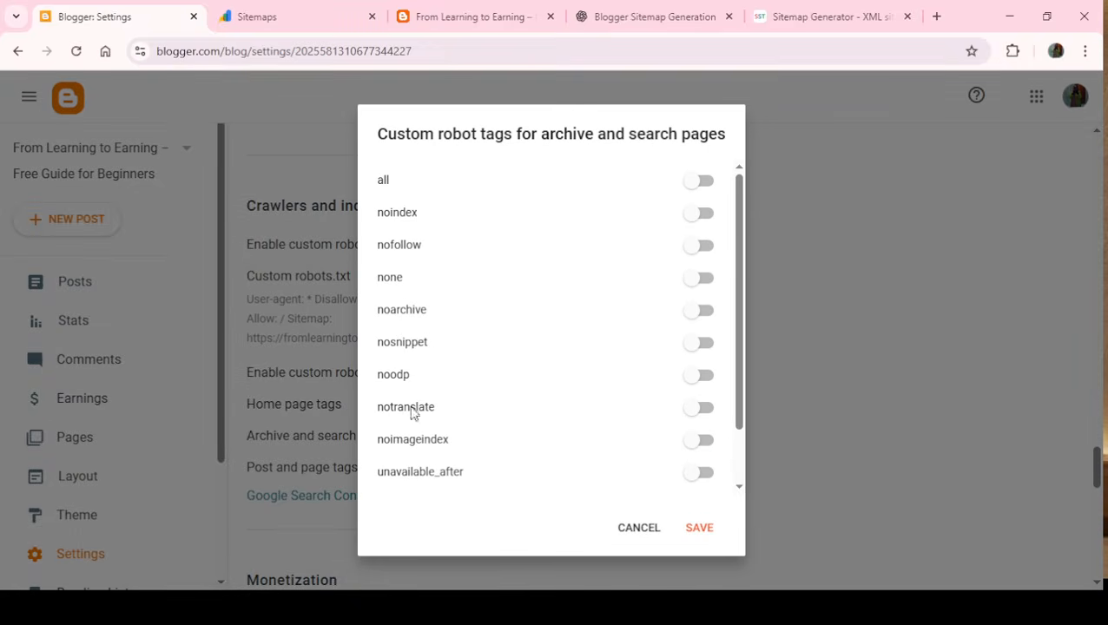
left_click(700, 184)
left_click(697, 530)
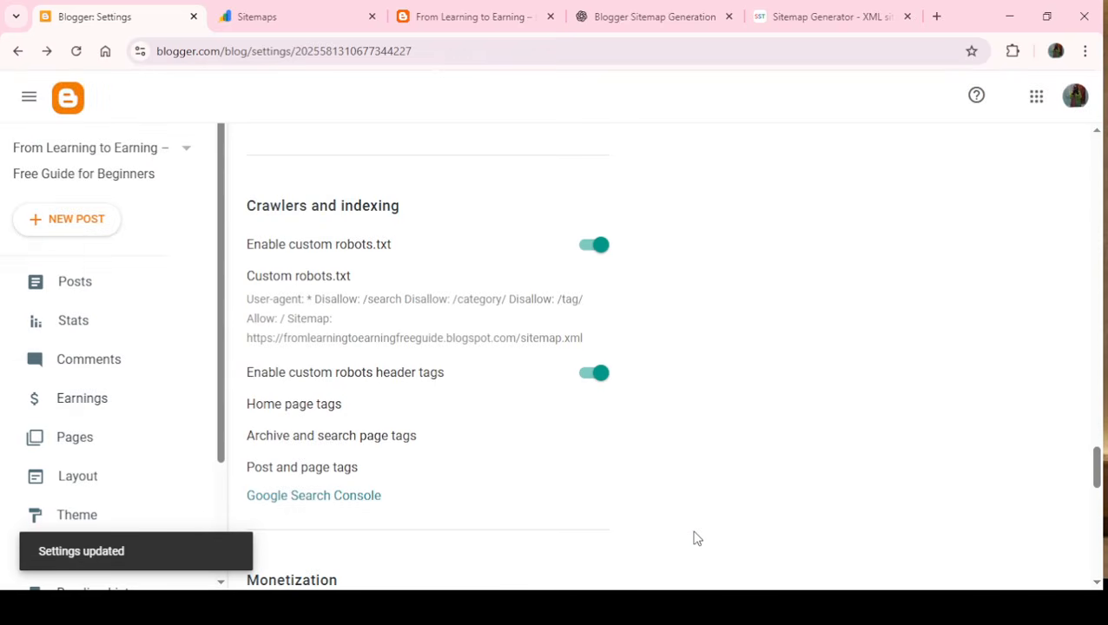
- Switch on the "all" and "noindex" robot tags for posts and pages and save
left_click(296, 467)
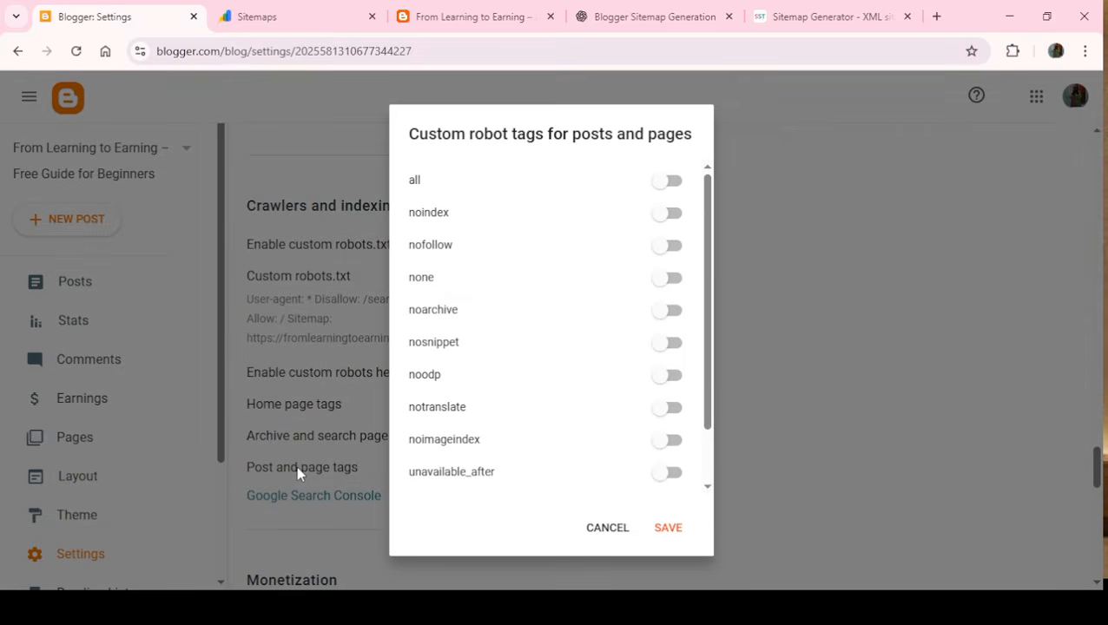
left_click(660, 181)
left_click(662, 216)
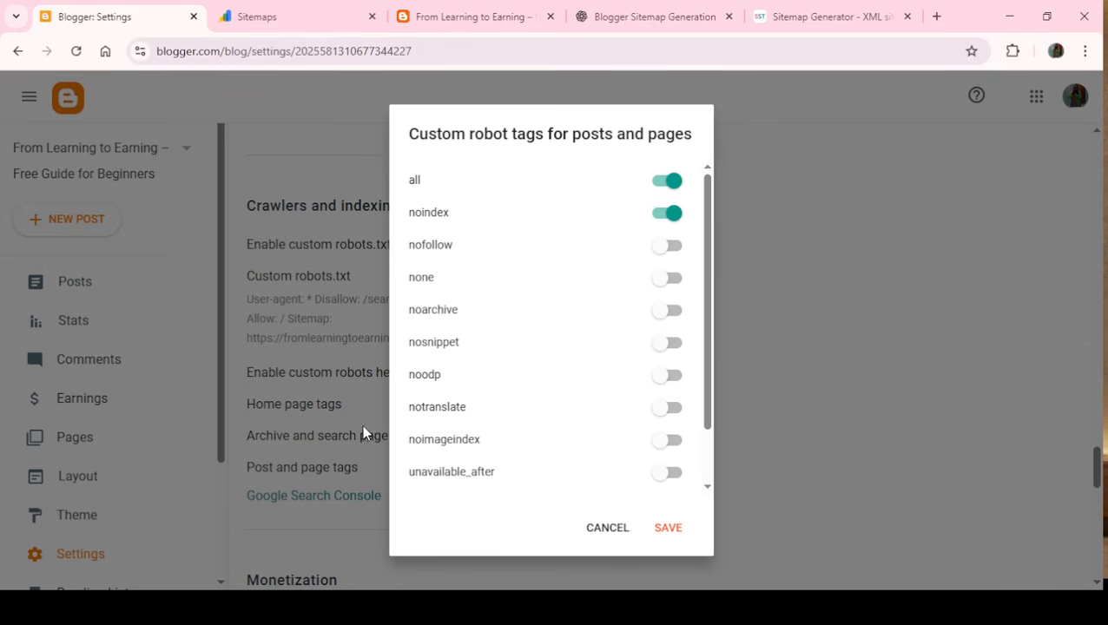
left_click(667, 530)
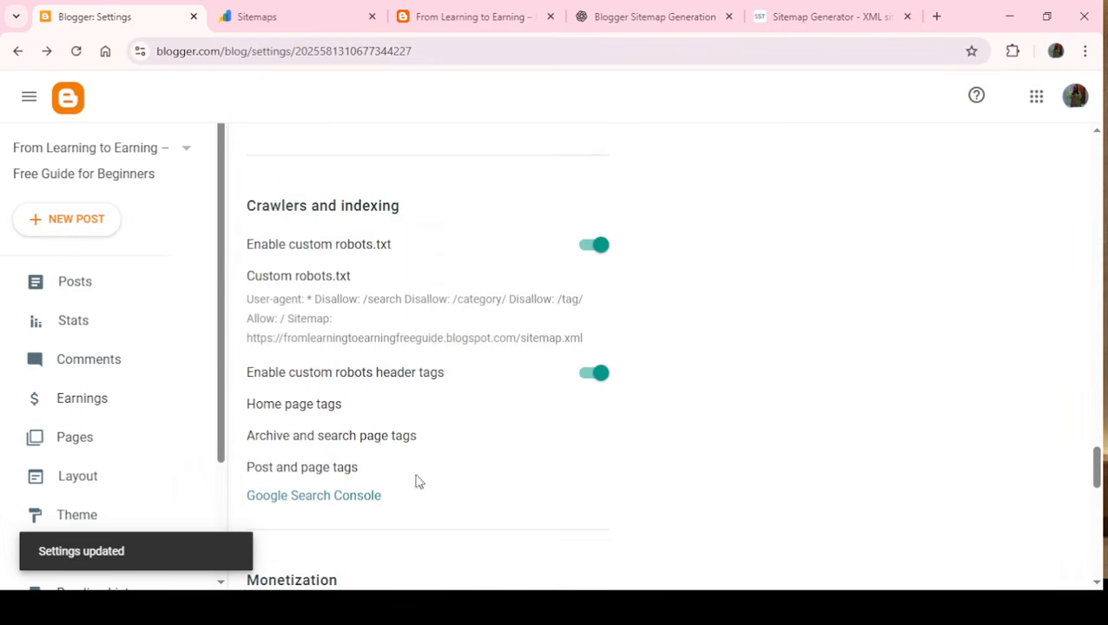
left_click_drag(1094, 489, 1096, 562)
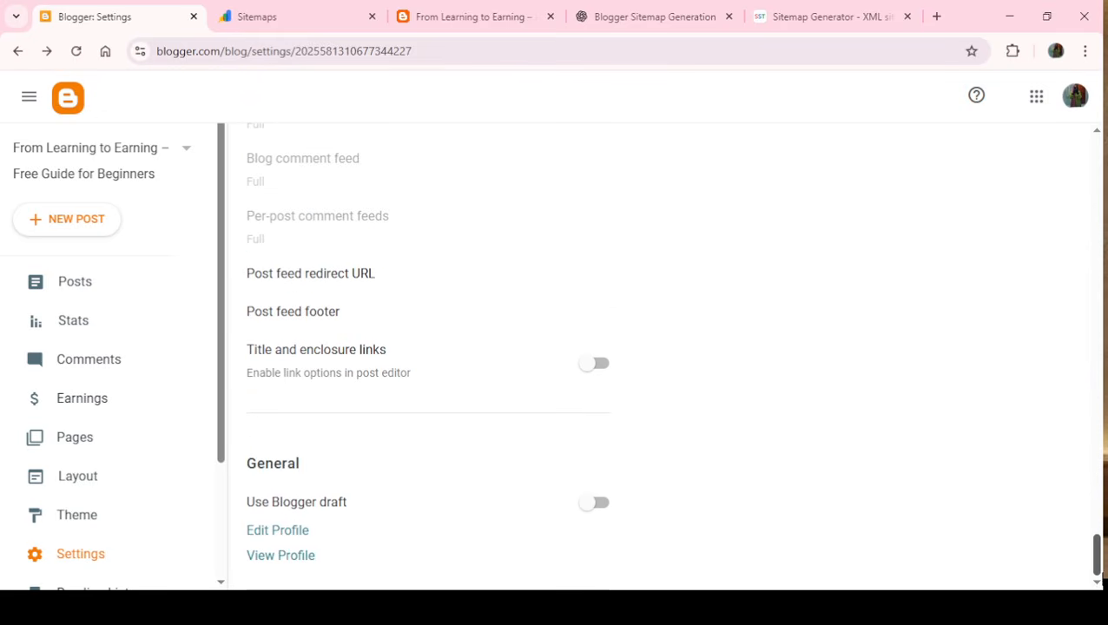
left_click_drag(1099, 545, 1027, 90)
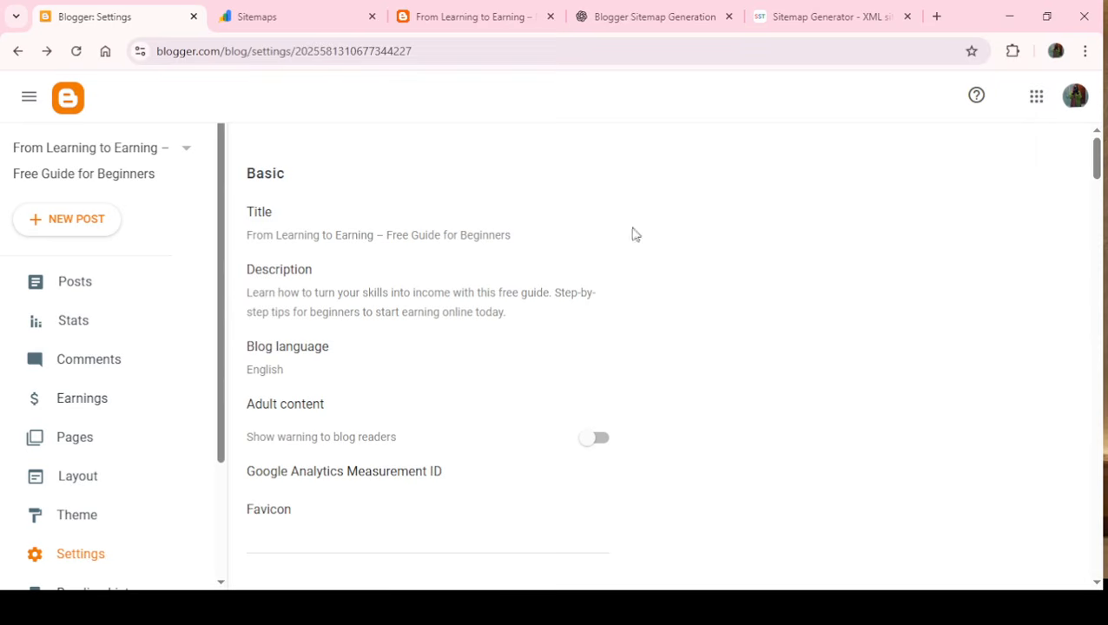
left_click(460, 15)
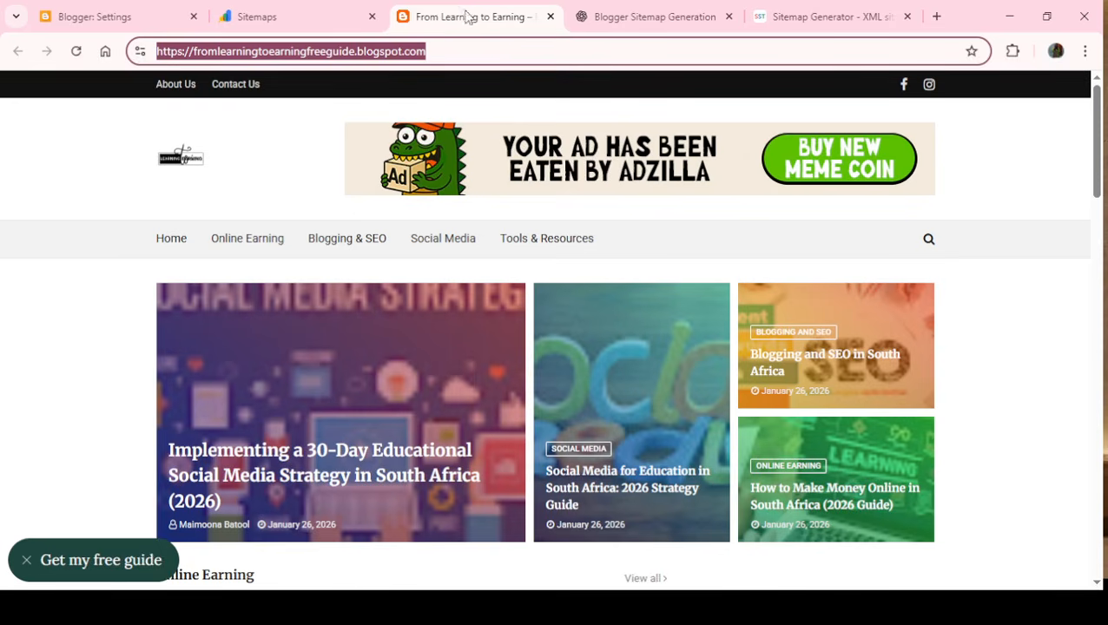
left_click_drag(1099, 148, 1058, 128)
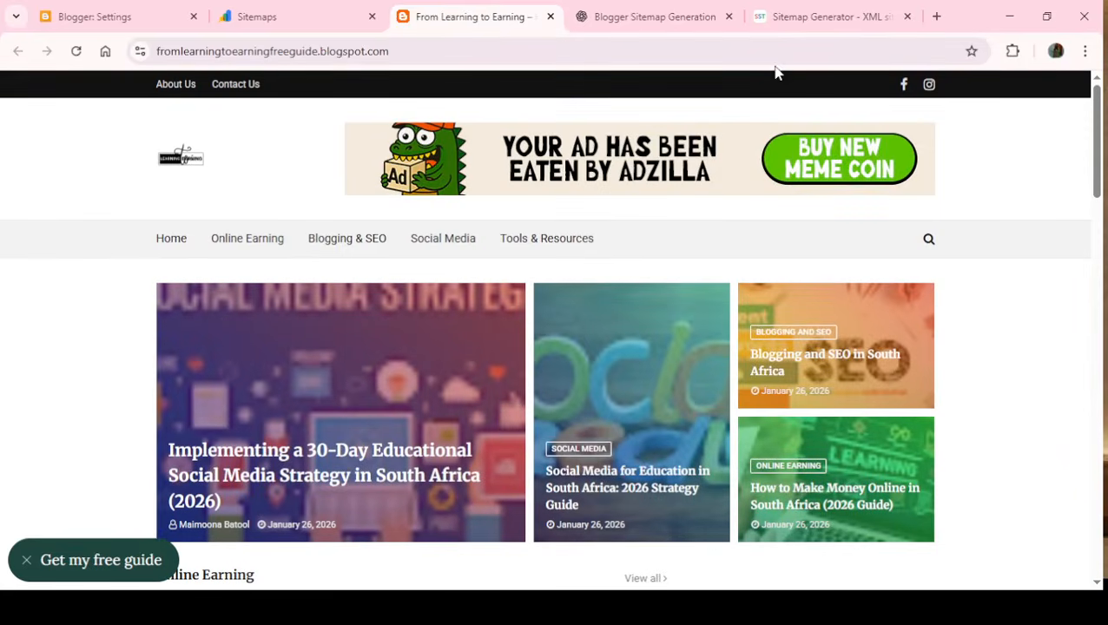
left_click(817, 12)
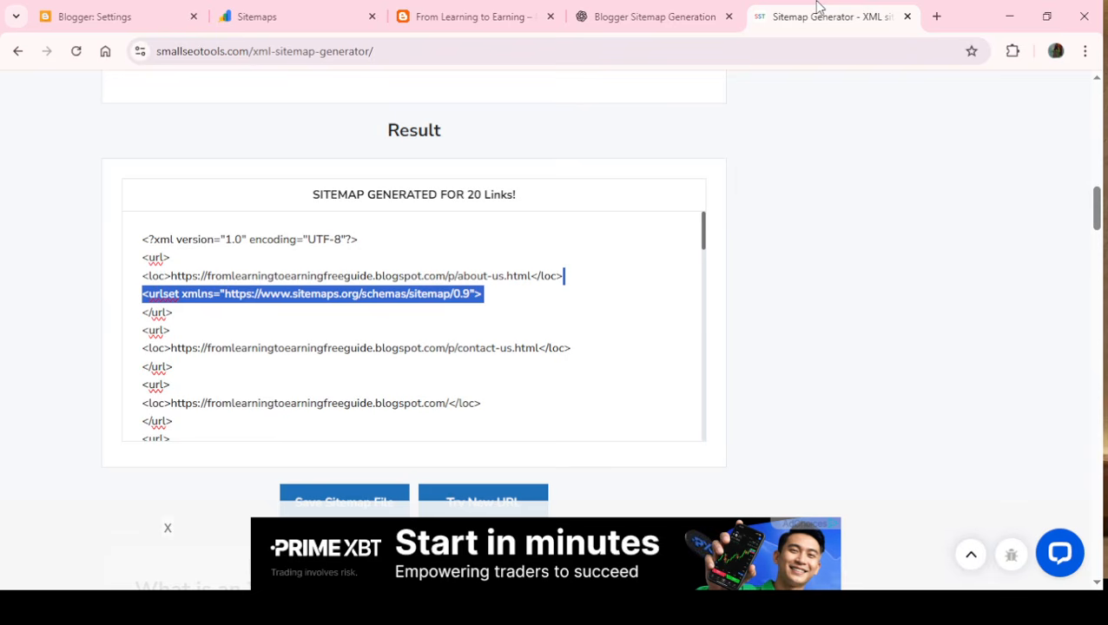
- Open a new browser tab and search Google for "bing webmaster tools"
left_click(935, 17)
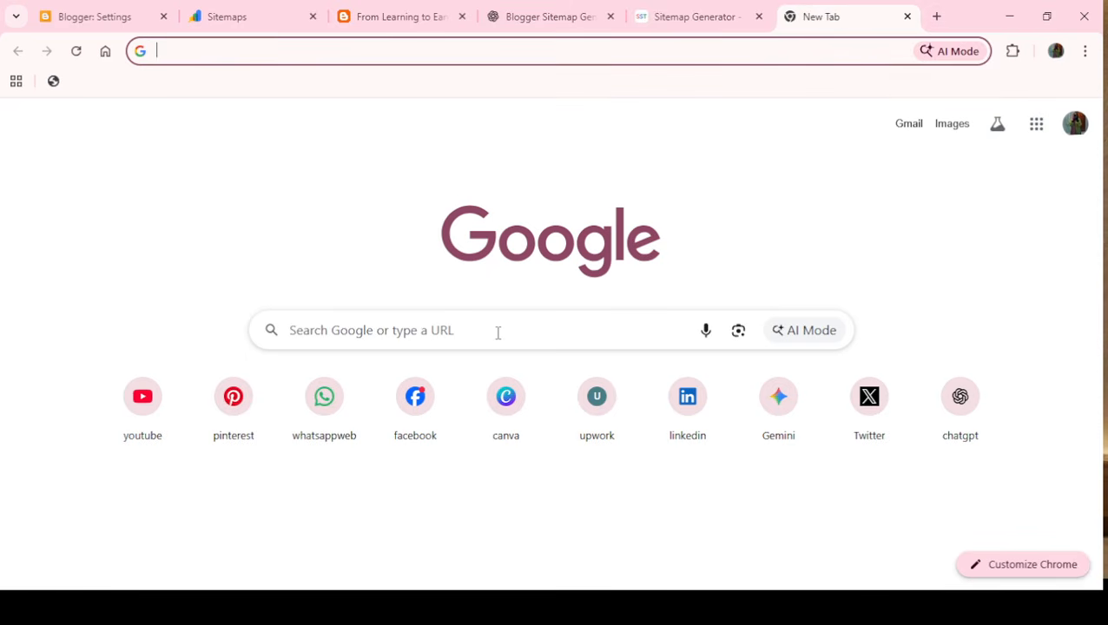
left_click(426, 325)
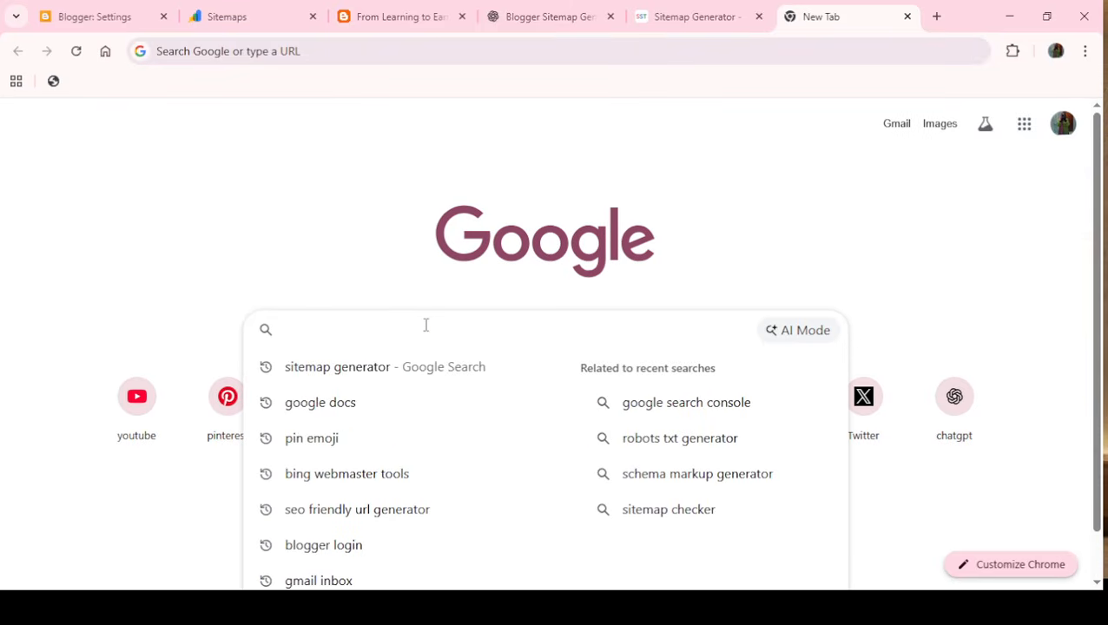
type("bing")
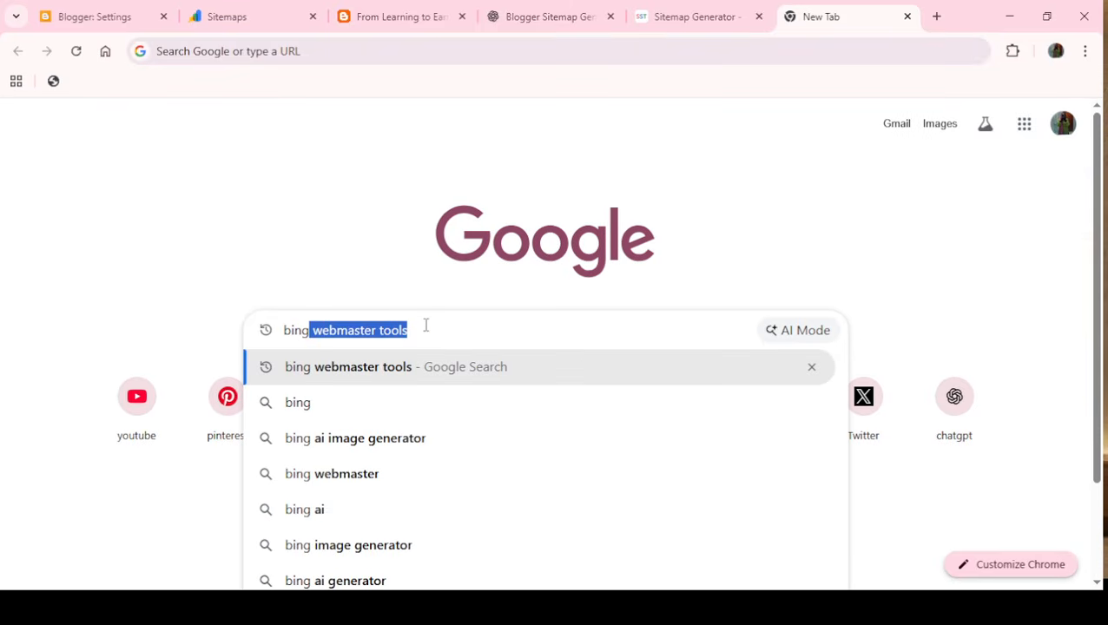
type(" webm")
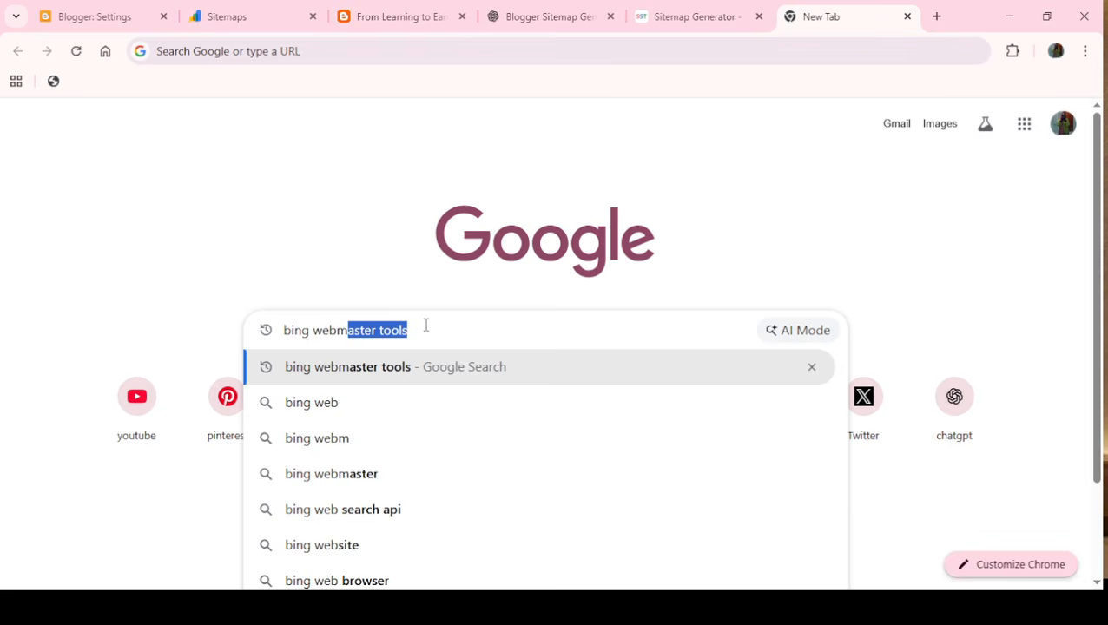
type("aster t")
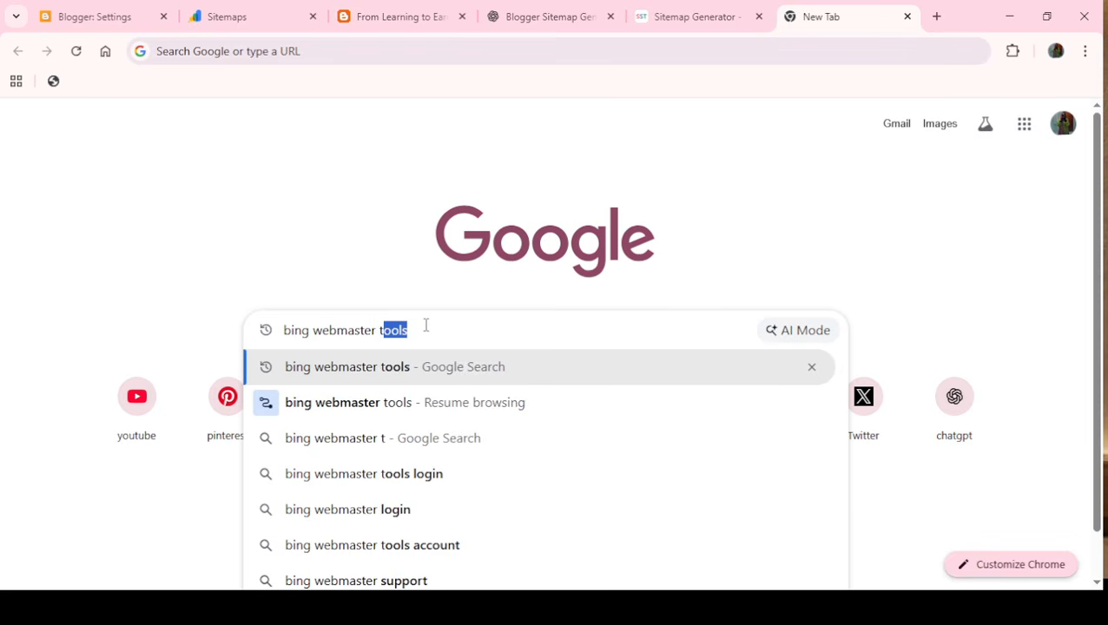
type("ools")
key("Return")
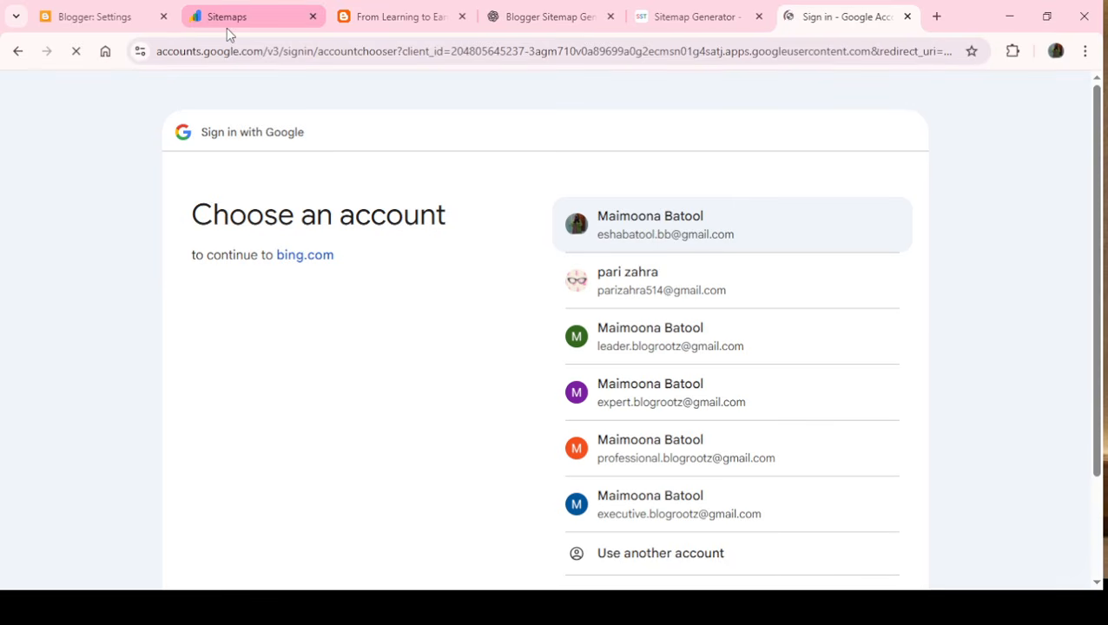
- Sign in to Bing Webmaster Tools with the blog owner's Google account and allow bing.com to access the account info
left_click(671, 243)
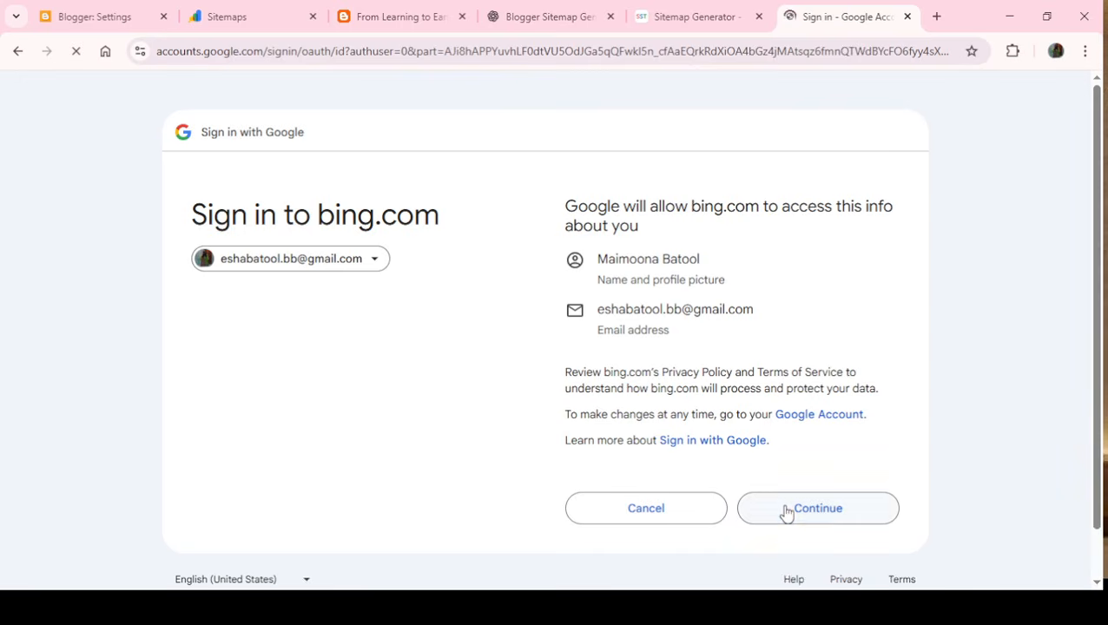
left_click(785, 511)
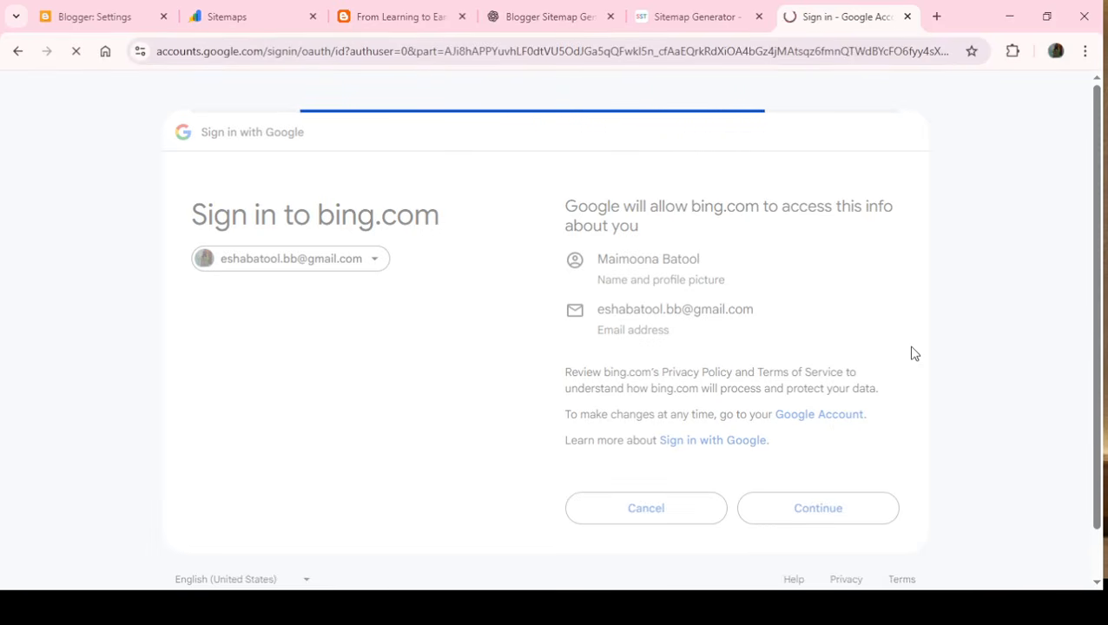
left_click_drag(1098, 392, 1103, 469)
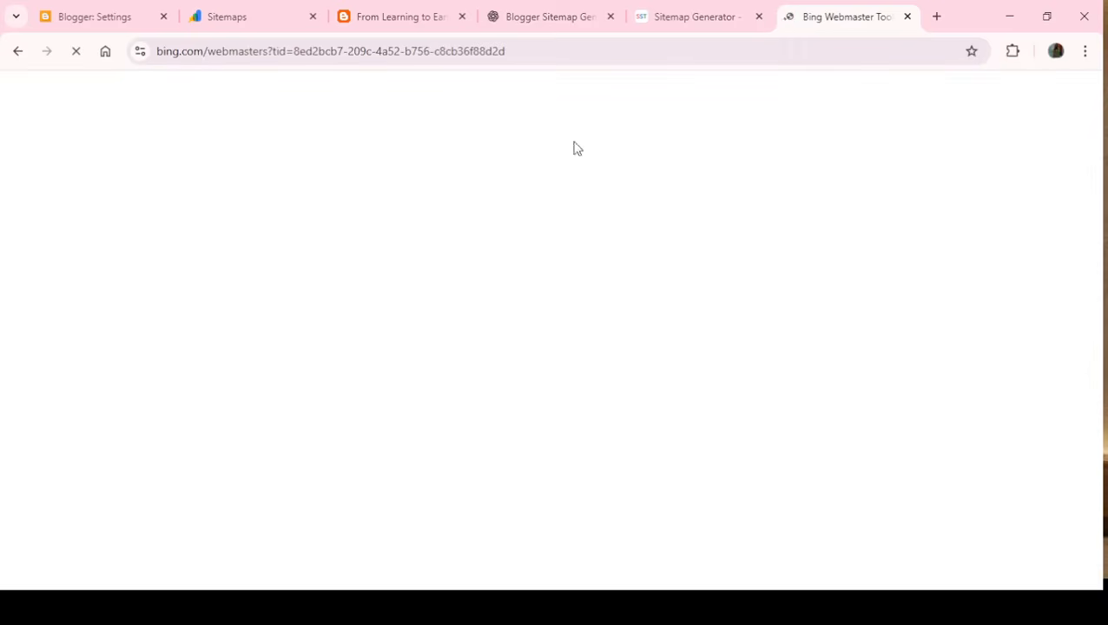
- Close the sitemap generator page and reload the blog's home page
left_click(693, 7)
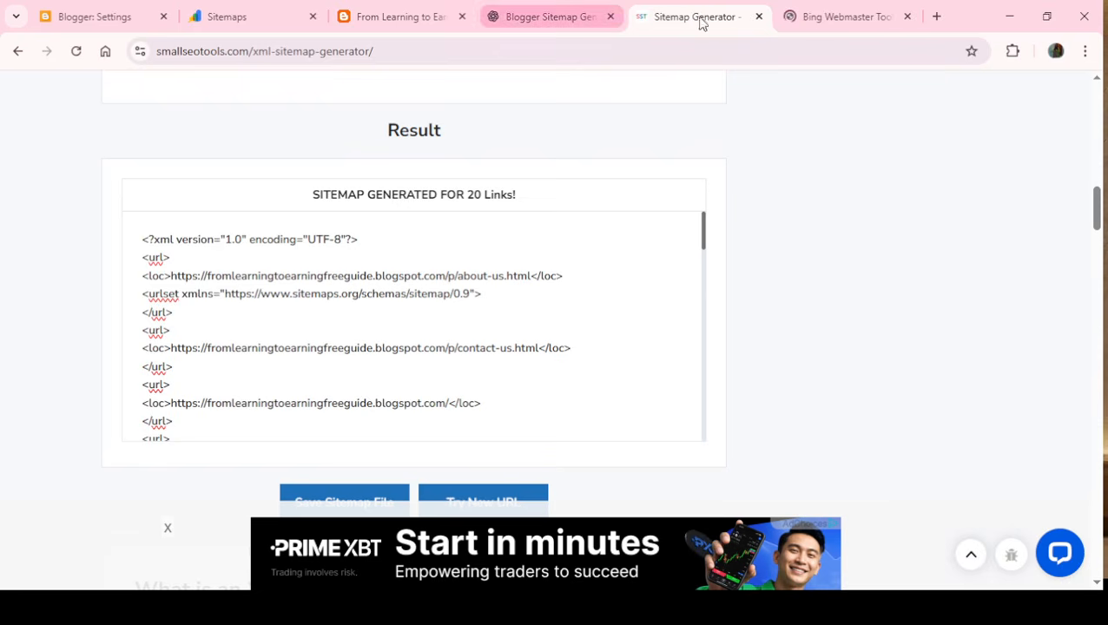
left_click(759, 17)
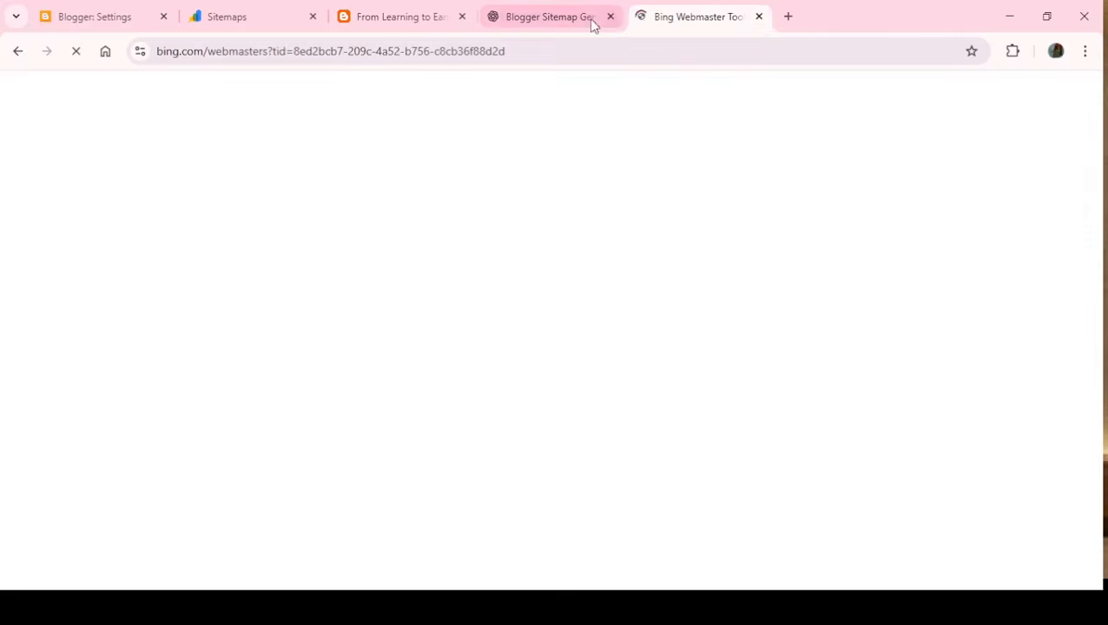
left_click(414, 14)
left_click(77, 51)
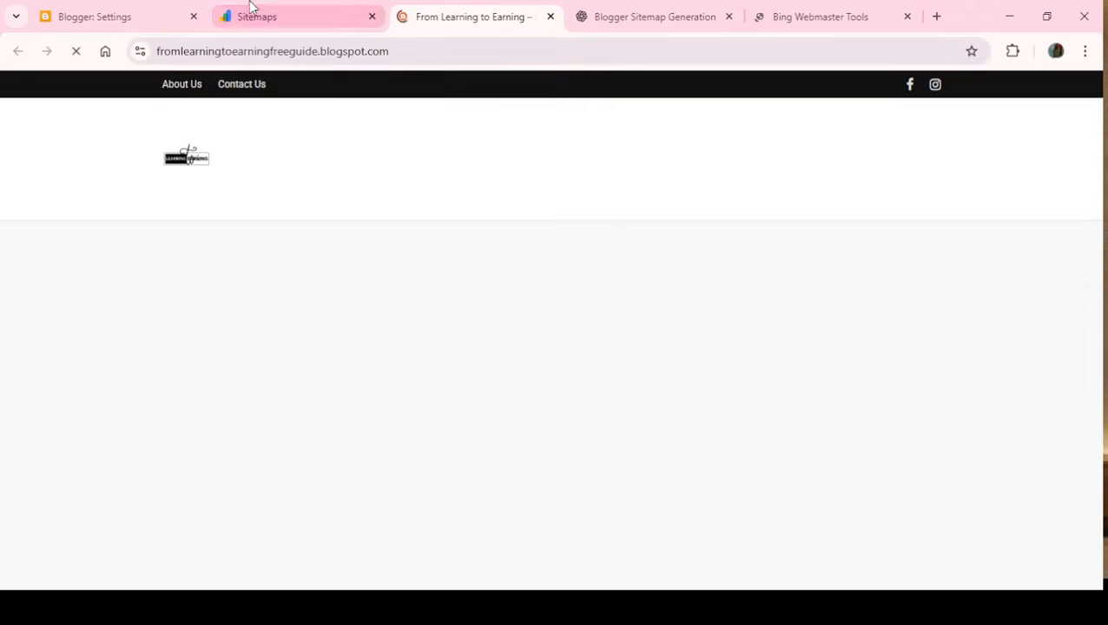
left_click(124, 8)
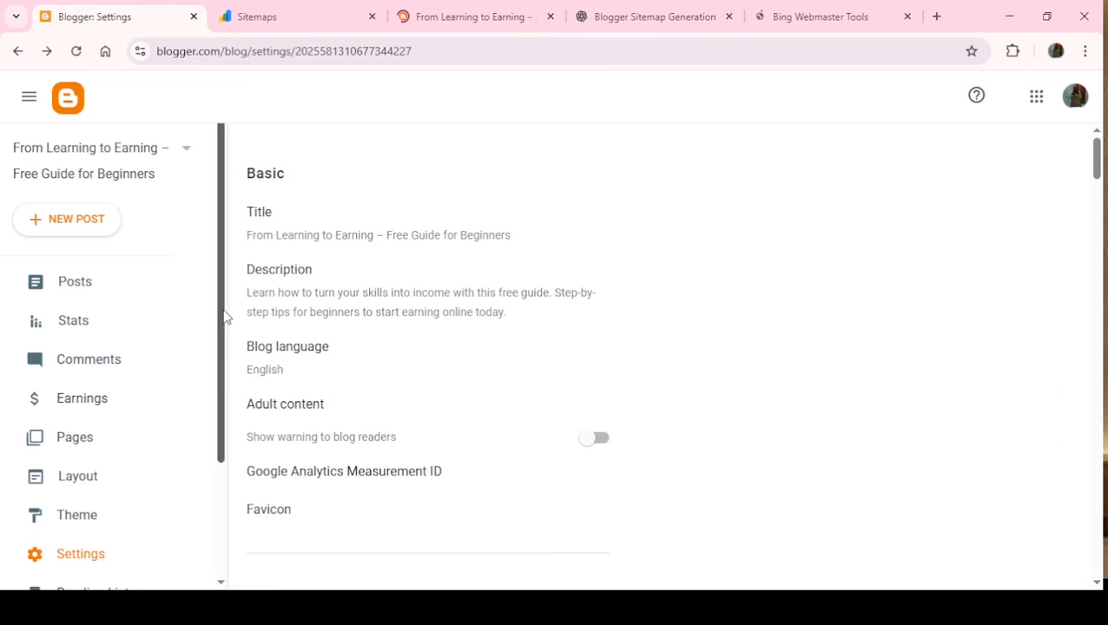
left_click_drag(223, 316, 227, 466)
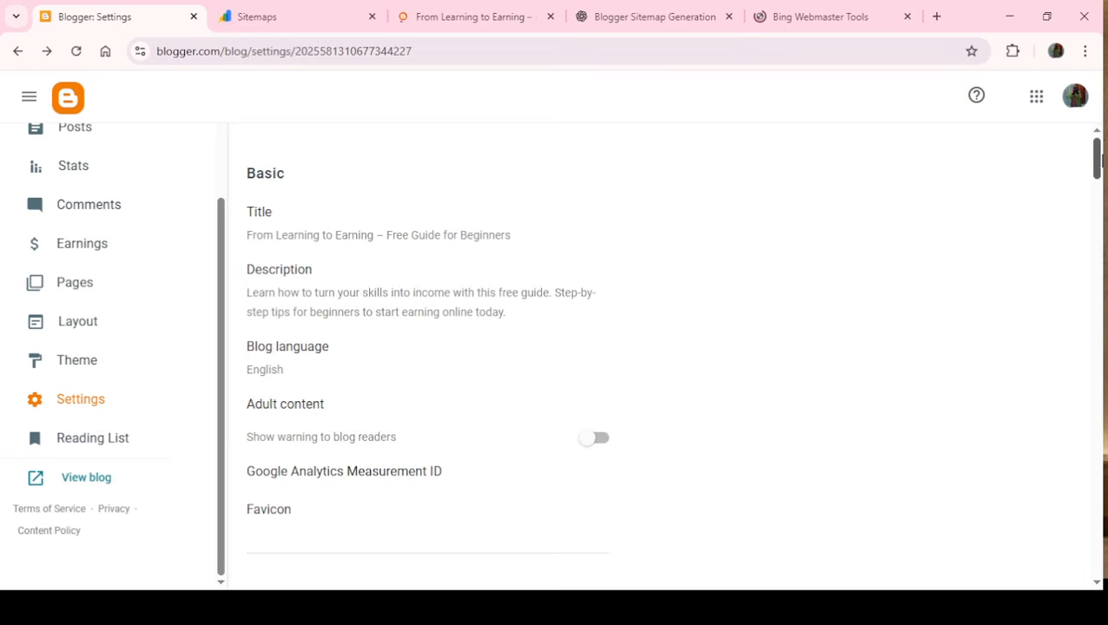
mouse_move(1095, 158)
left_mouse_down()
mouse_move(1099, 482)
mouse_move(1097, 154)
left_mouse_up()
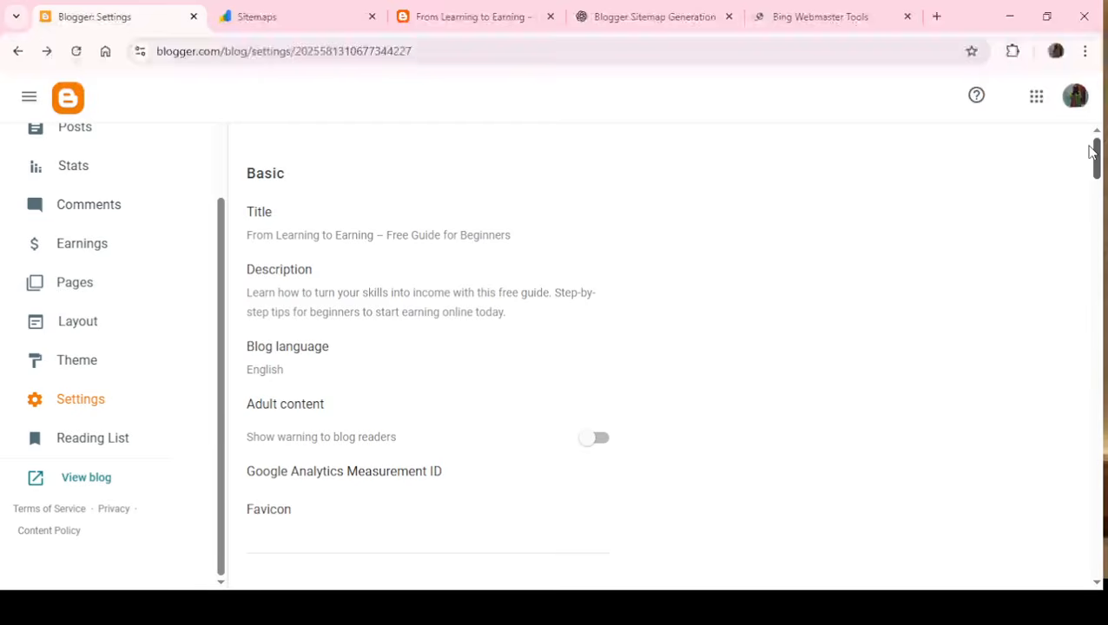
left_click(841, 21)
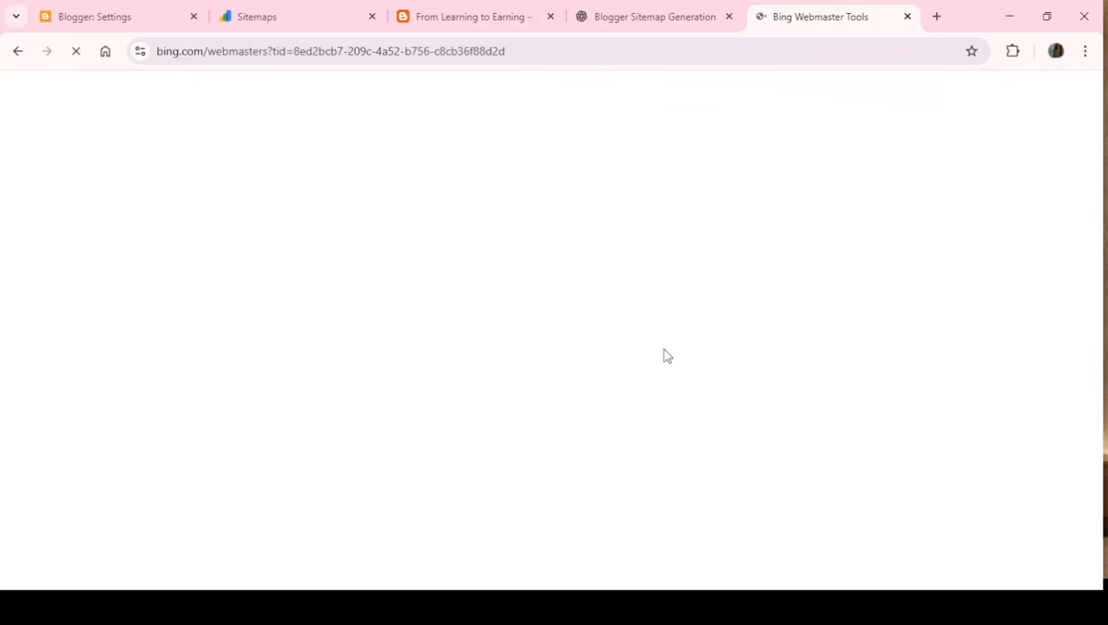
left_click(632, 17)
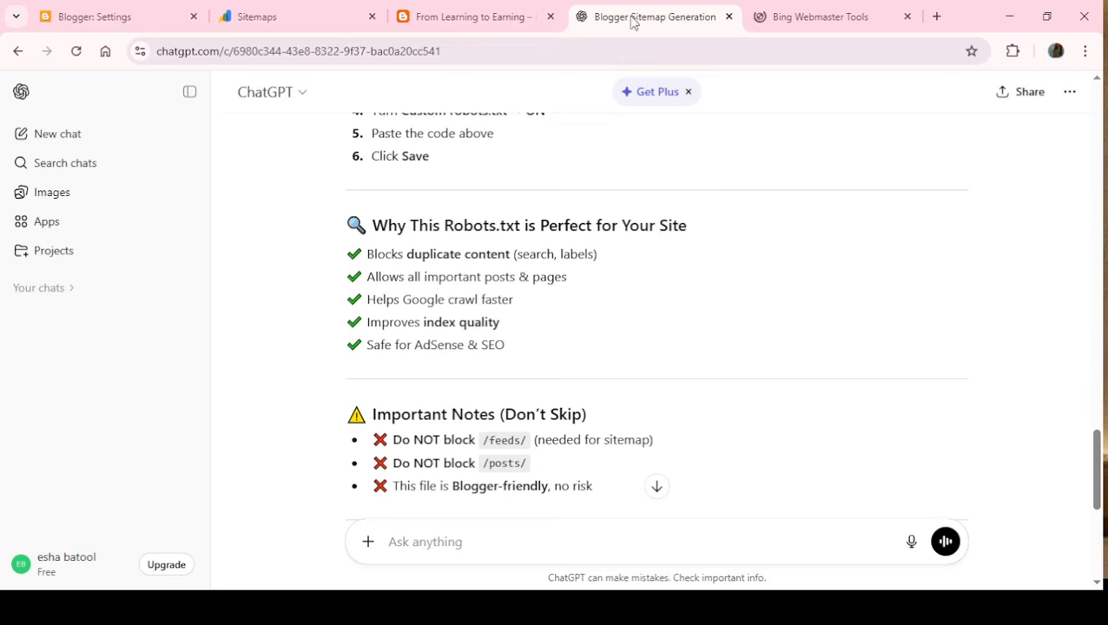
left_click(785, 15)
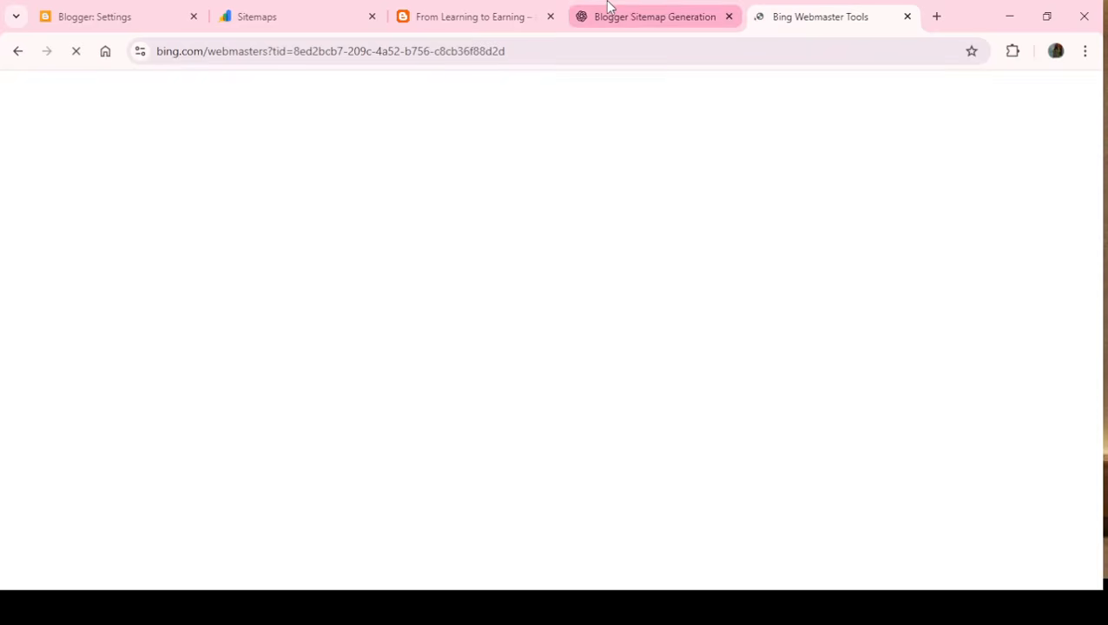
left_click(458, 9)
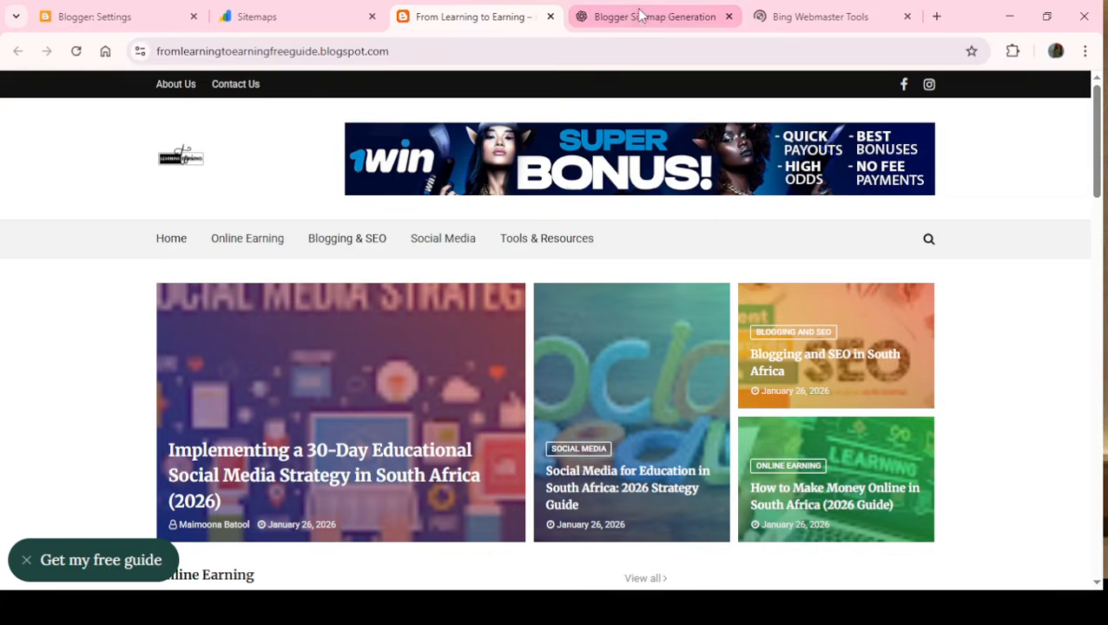
left_click(685, 22)
left_click(851, 17)
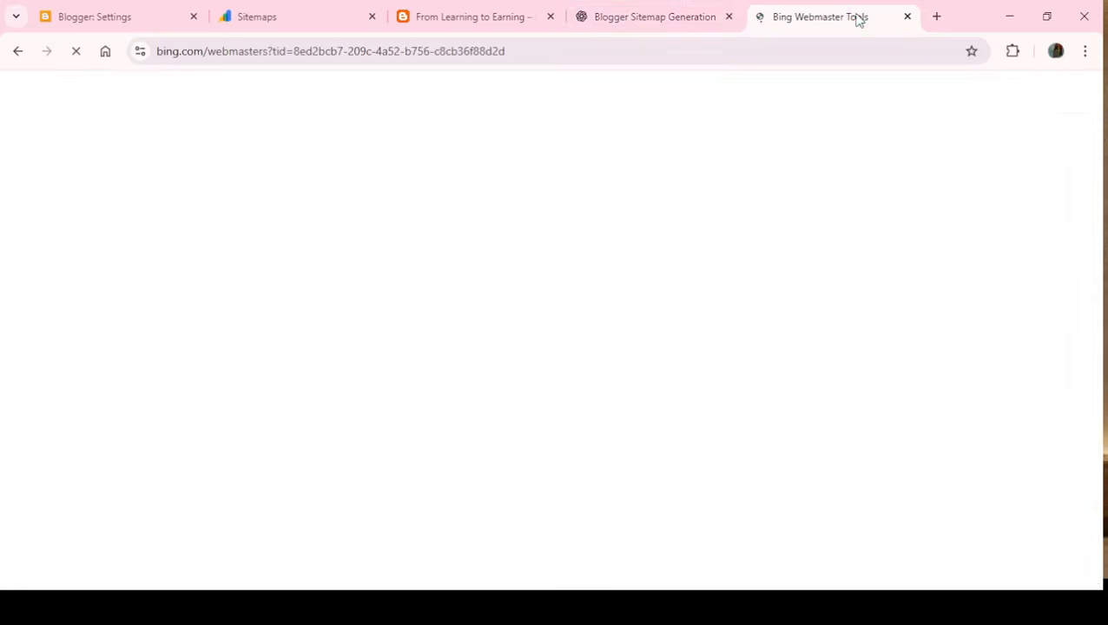
- Dismiss the free guide pop-up on the blog's home page and return to Bing Webmaster Tools
left_click(448, 10)
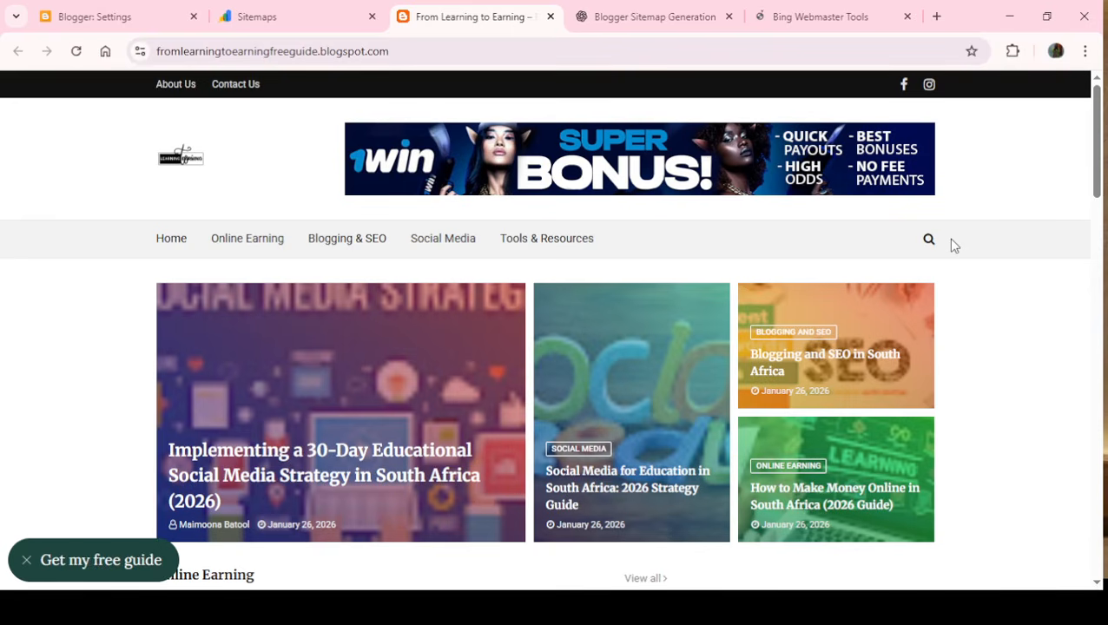
left_click(27, 563)
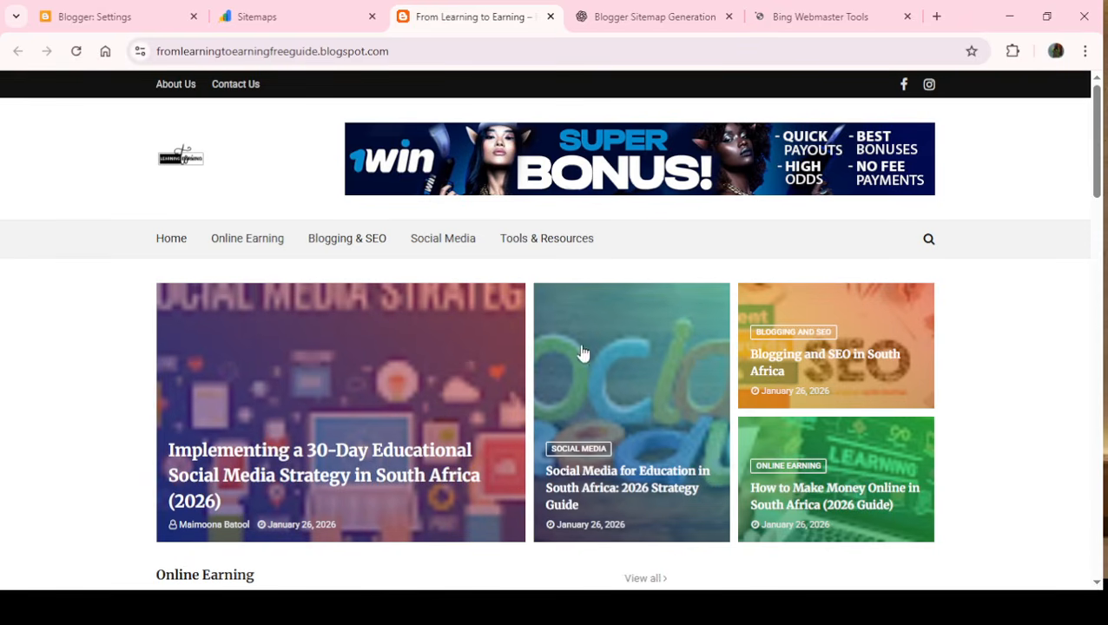
left_click(846, 17)
left_click(625, 15)
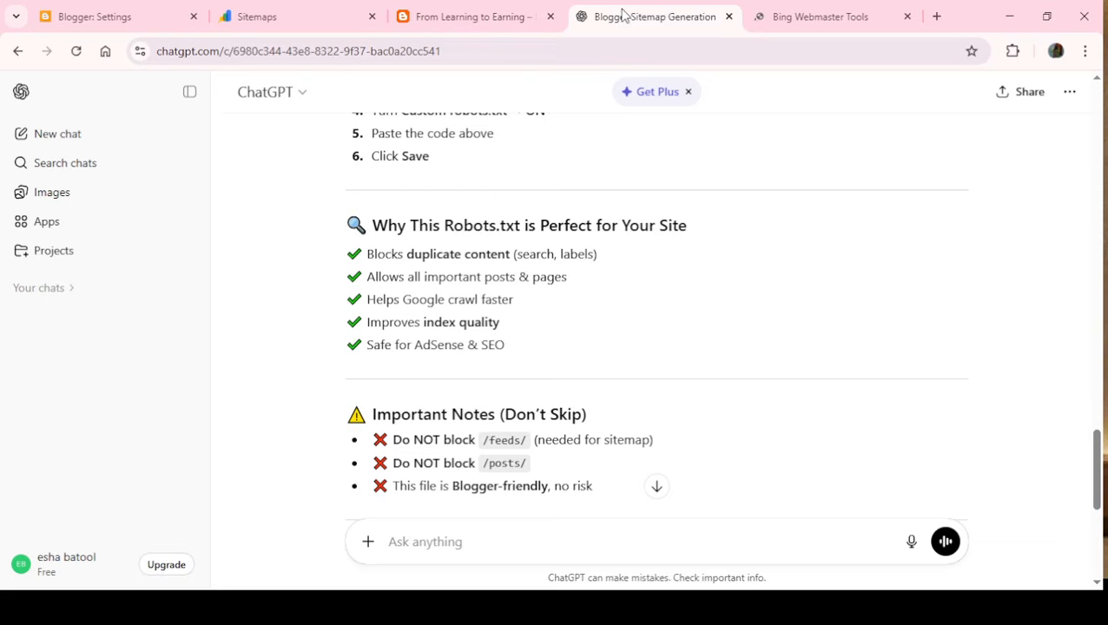
left_click(798, 14)
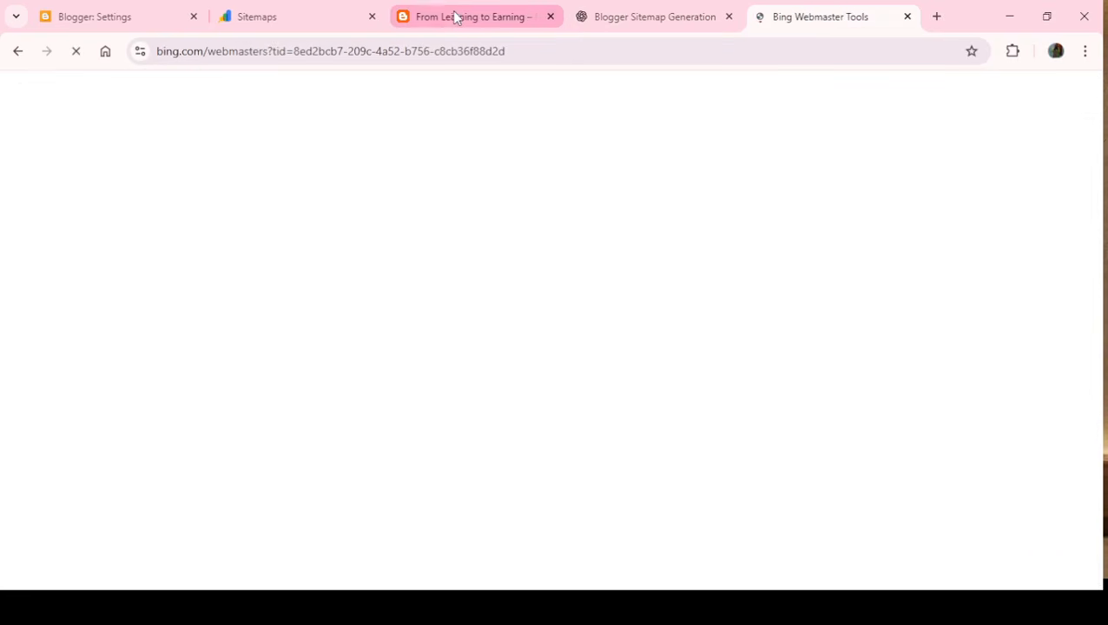
left_click(263, 15)
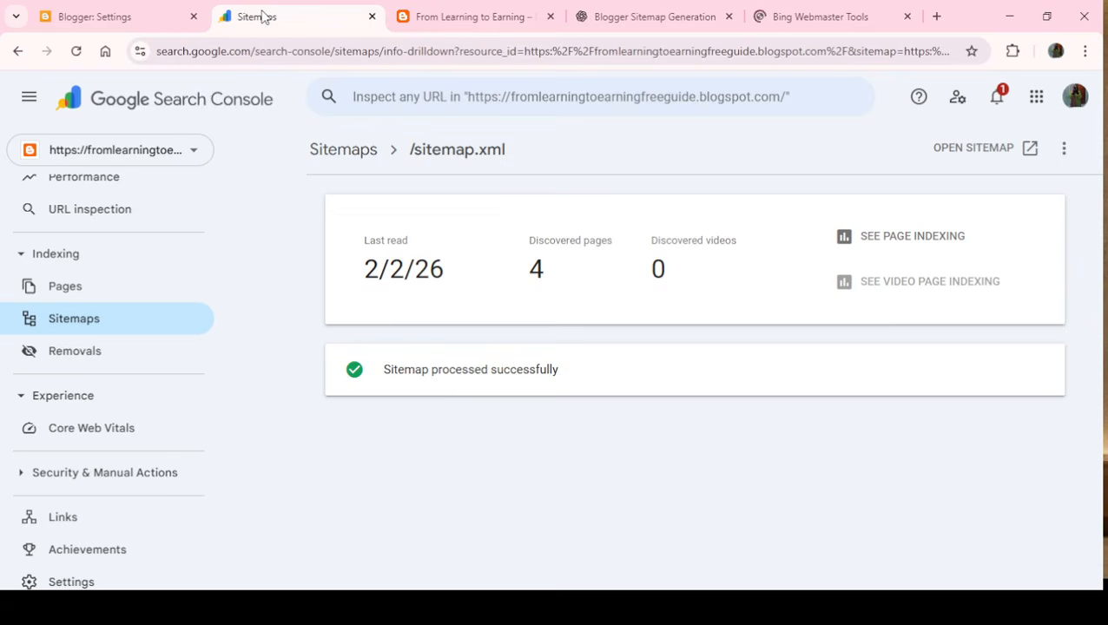
left_click(128, 16)
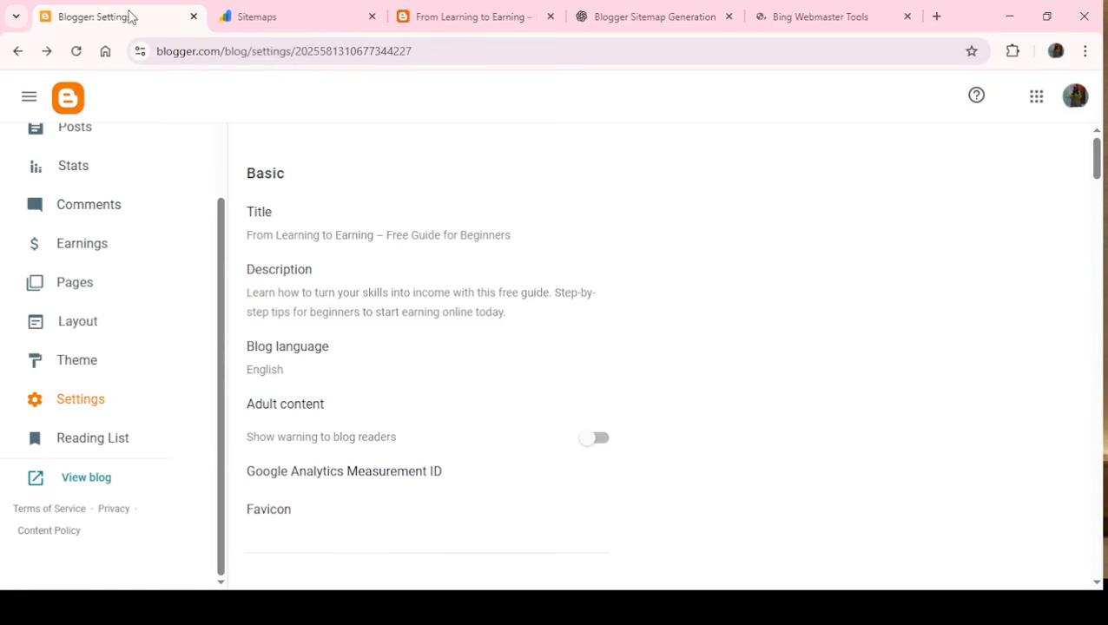
left_click(839, 14)
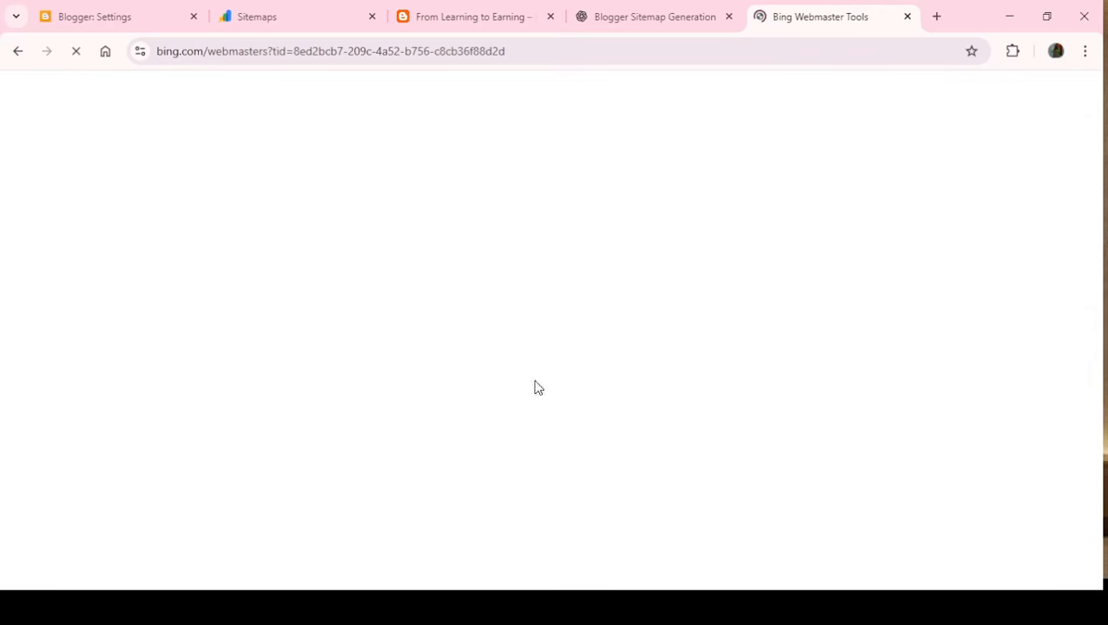
left_click(431, 18)
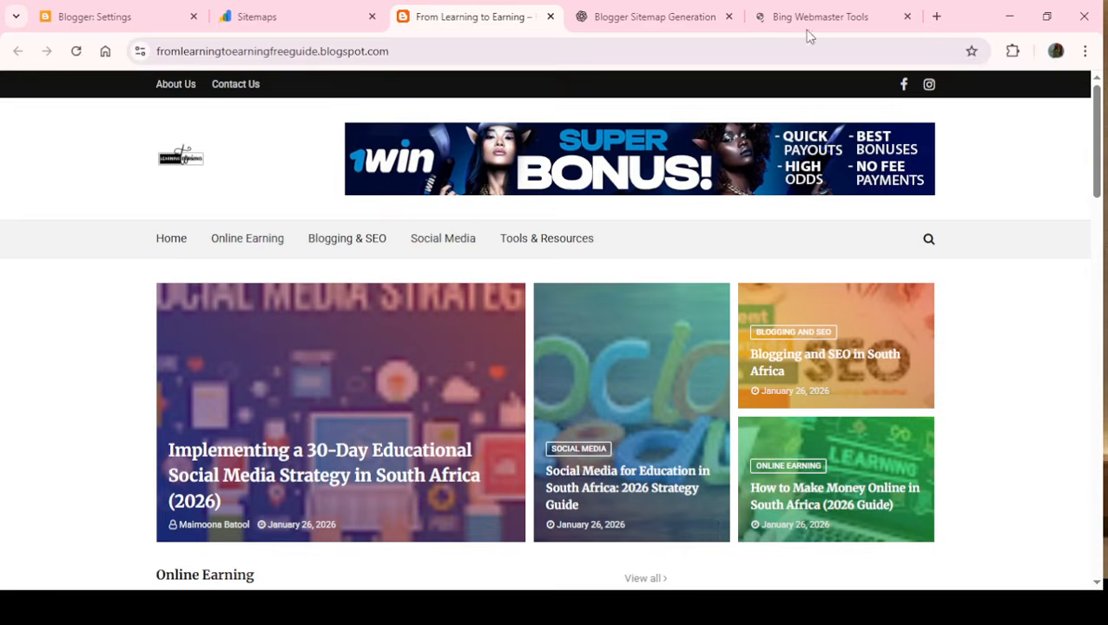
left_click(836, 7)
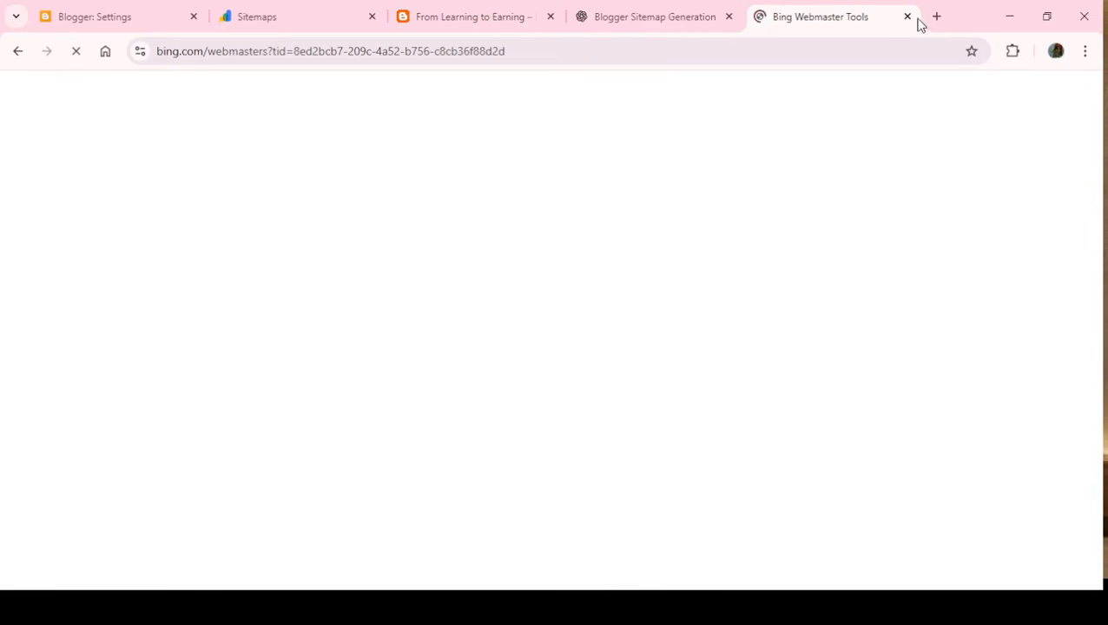
left_click(432, 17)
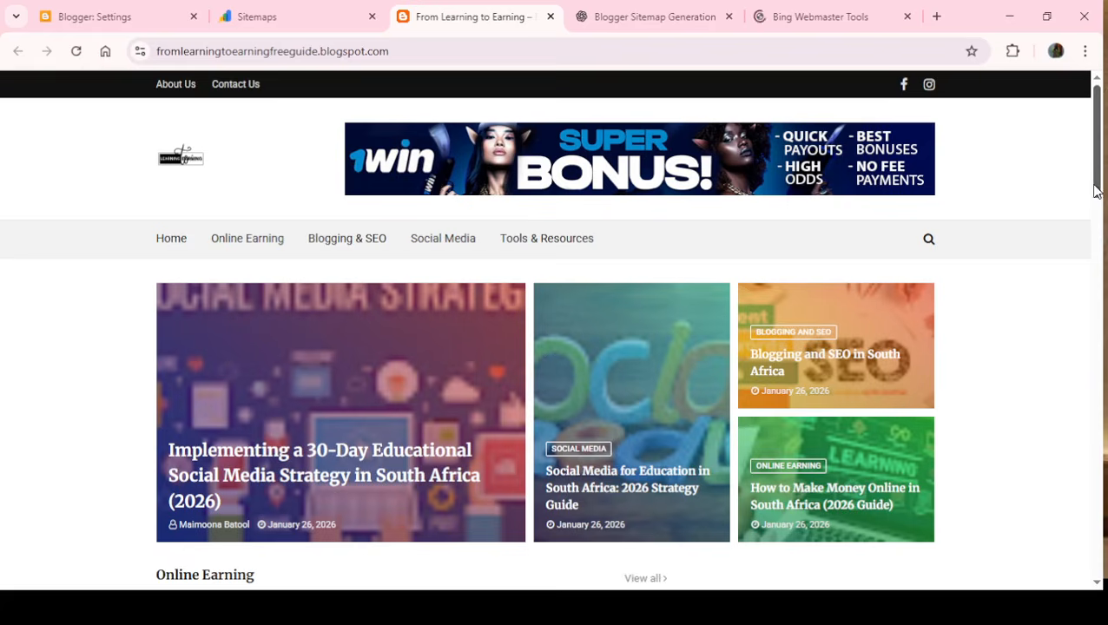
left_click_drag(1095, 189, 1071, 173)
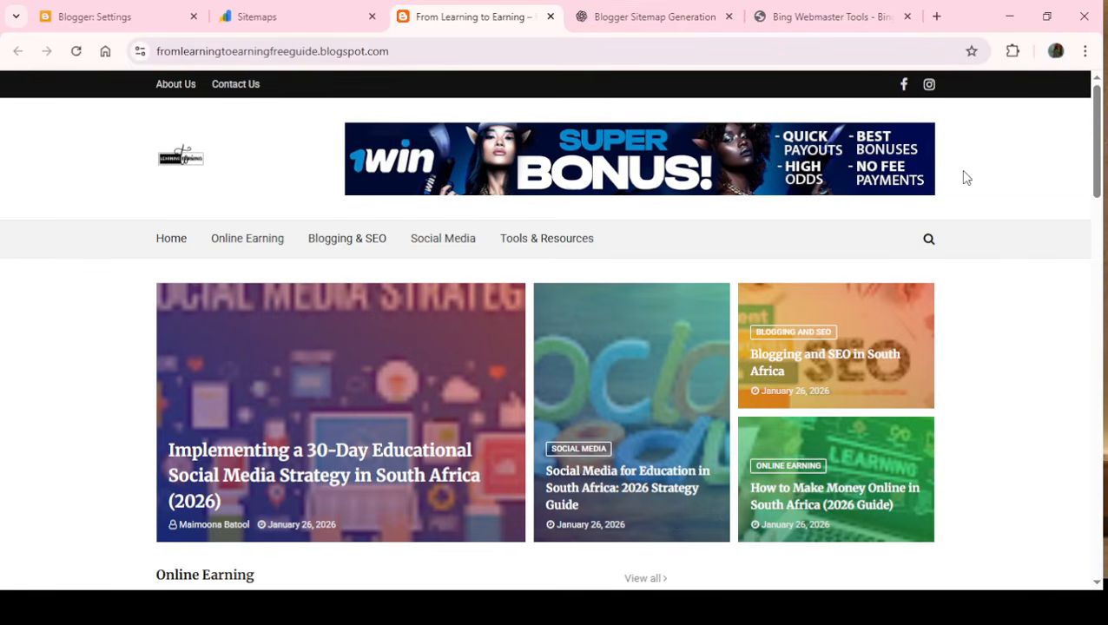
- In Bing Webmaster Tools, start importing sites from Google Search Console and continue to the Google sign-in
left_click(821, 19)
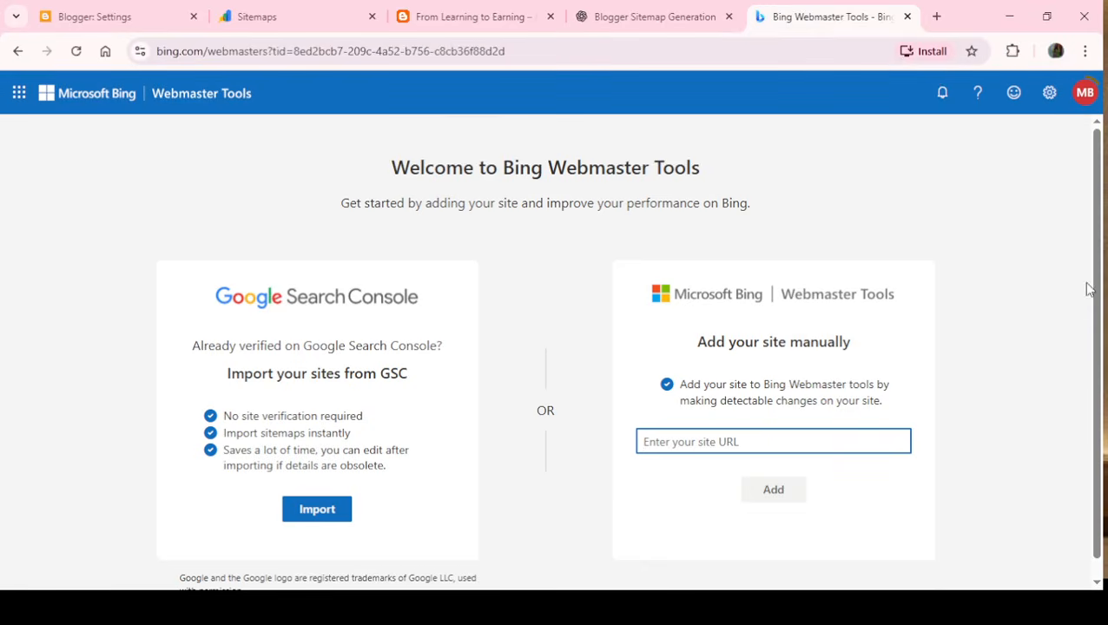
scroll(1099, 333, "down", 1)
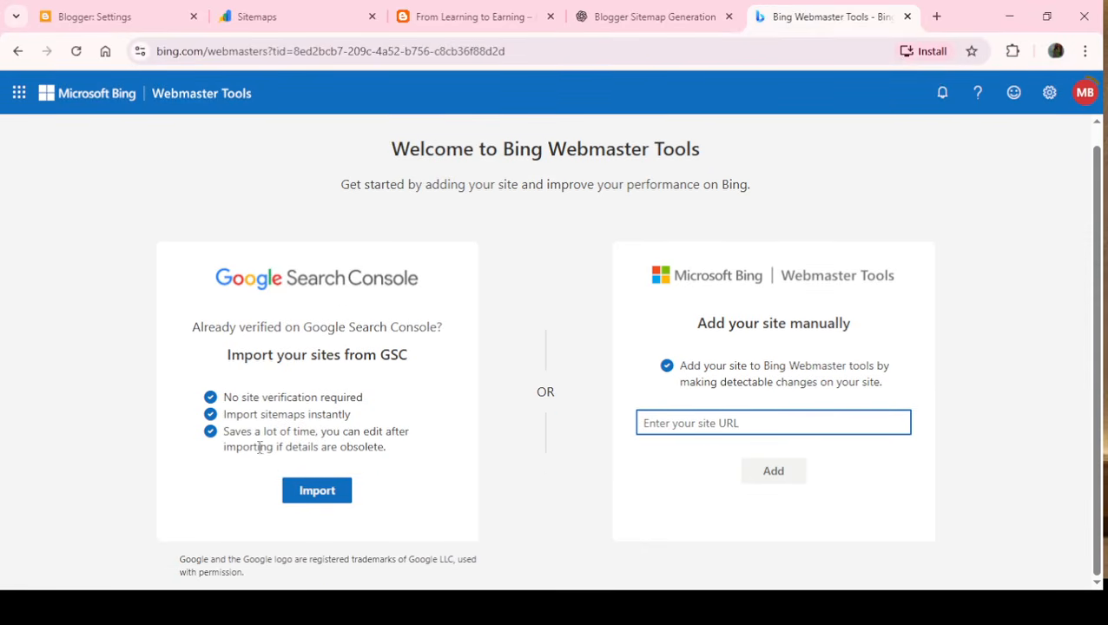
left_click_drag(216, 363, 423, 358)
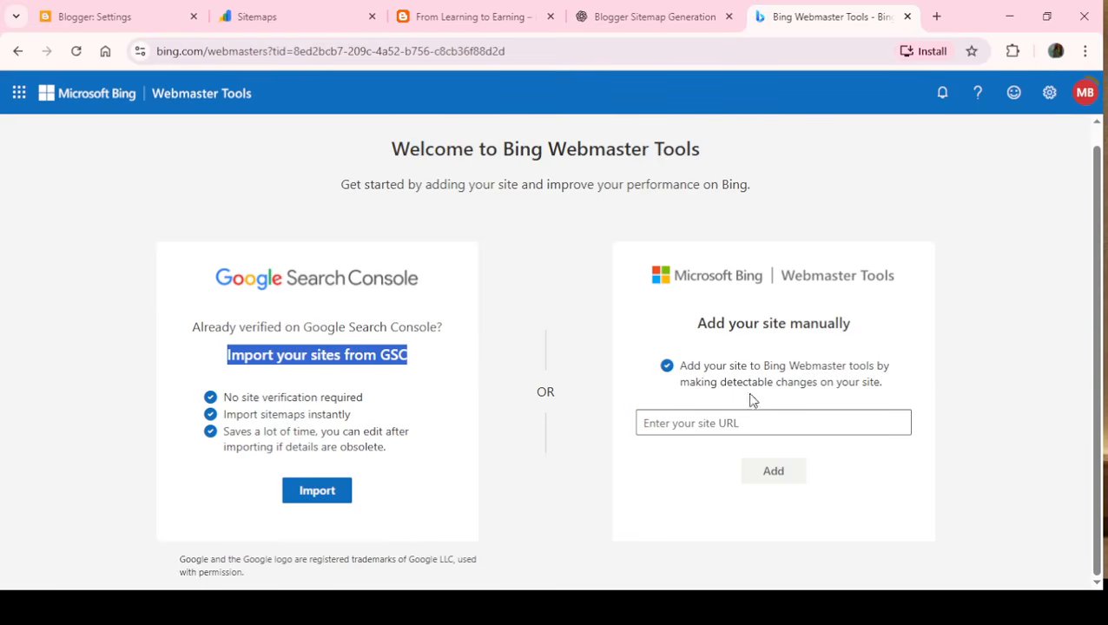
left_click(317, 491)
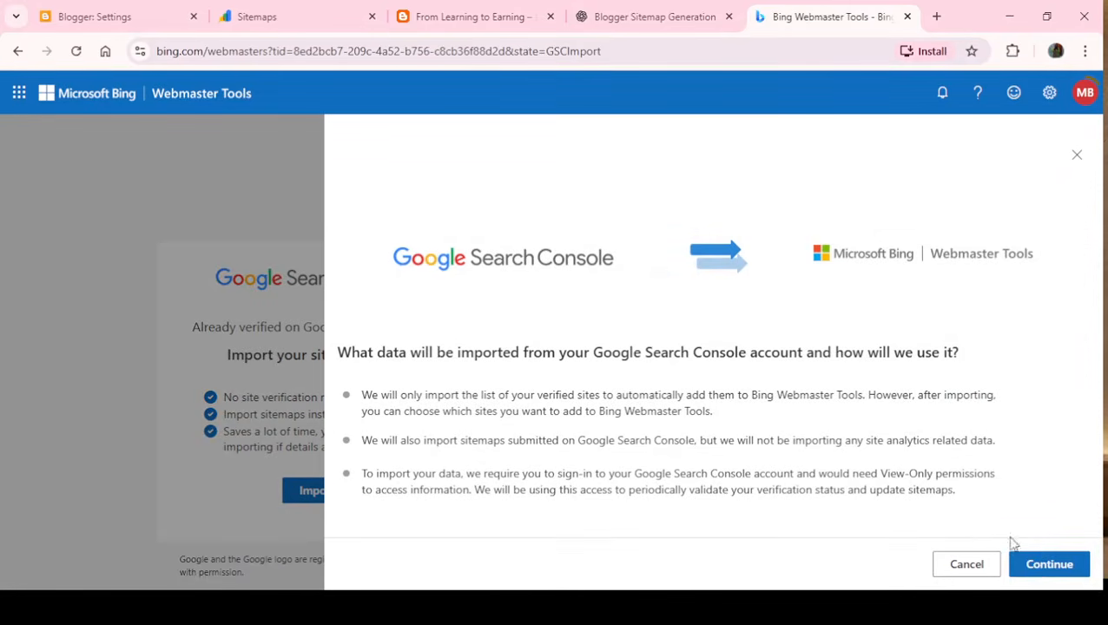
left_click(1050, 572)
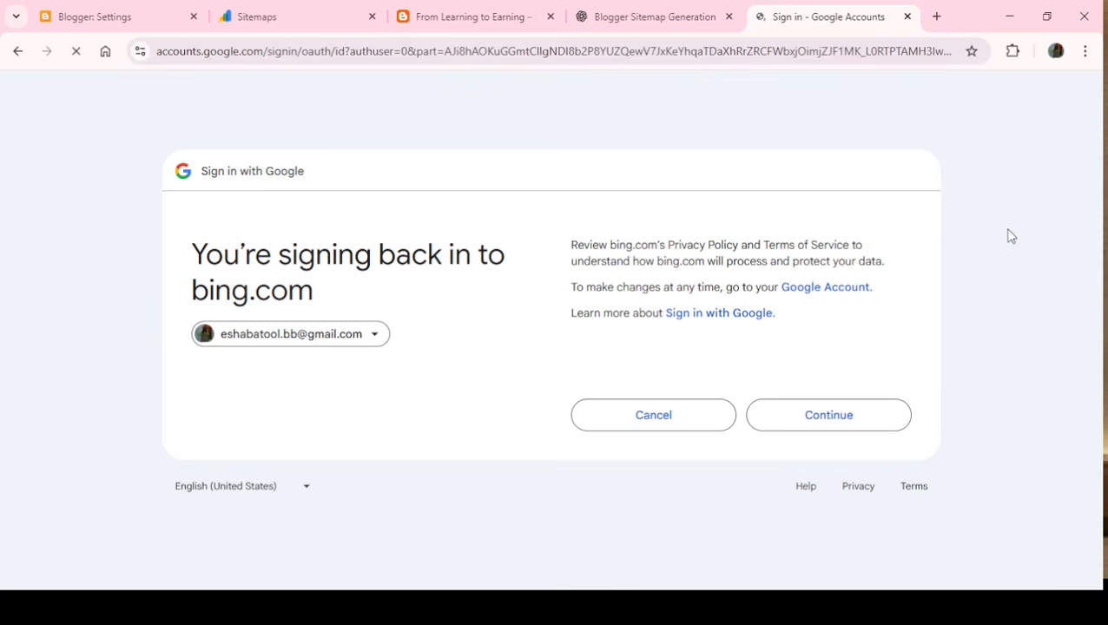
- Allow bing.com to view the Search Console data and import both verified blogs with their sitemaps
left_click(855, 428)
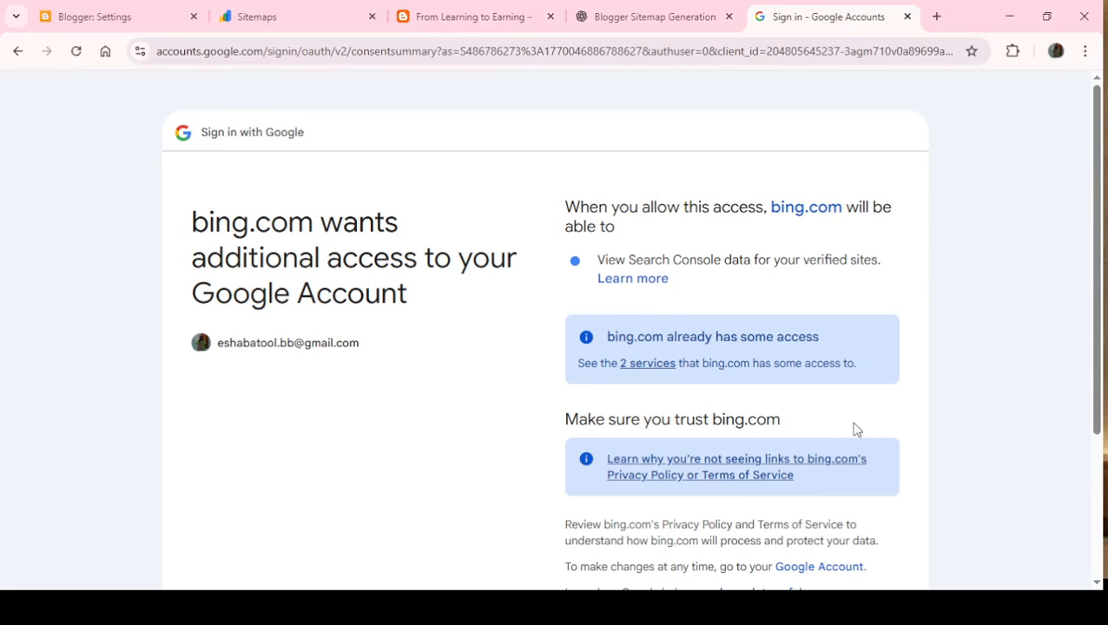
left_click_drag(1091, 327, 1102, 482)
left_click(785, 484)
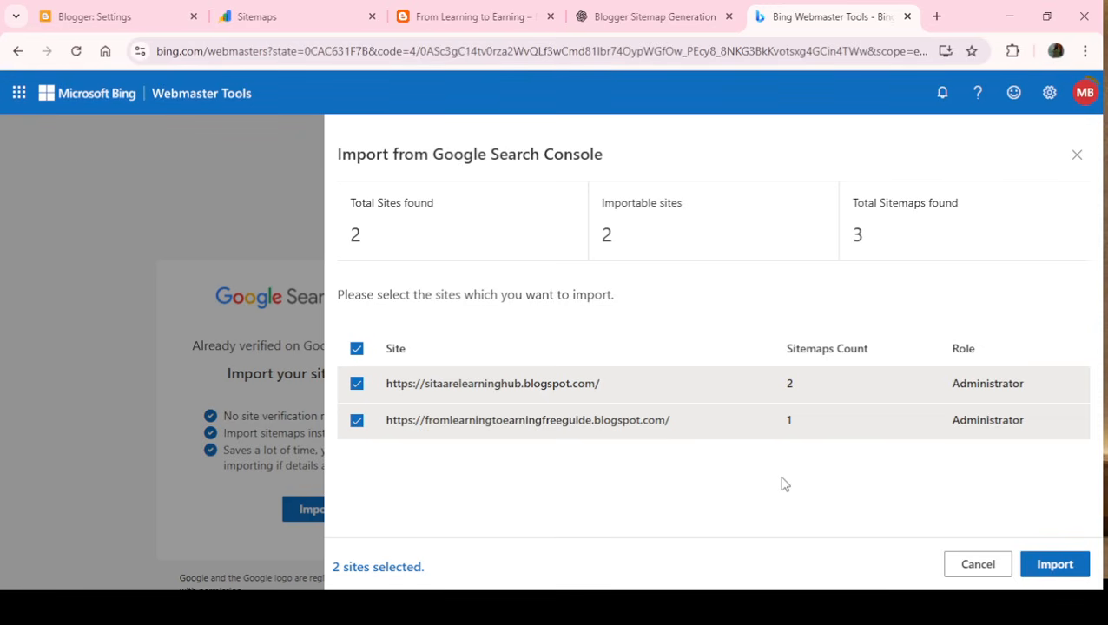
left_click(1056, 572)
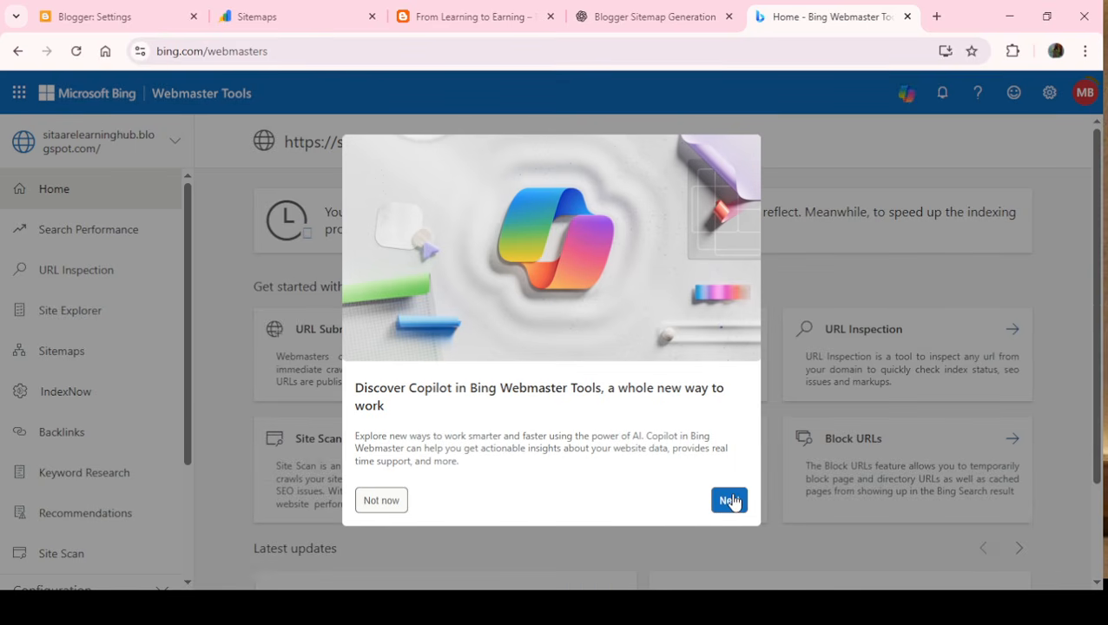
- Go through the Copilot introduction and close the Copilot pane
left_click(730, 500)
left_click(734, 502)
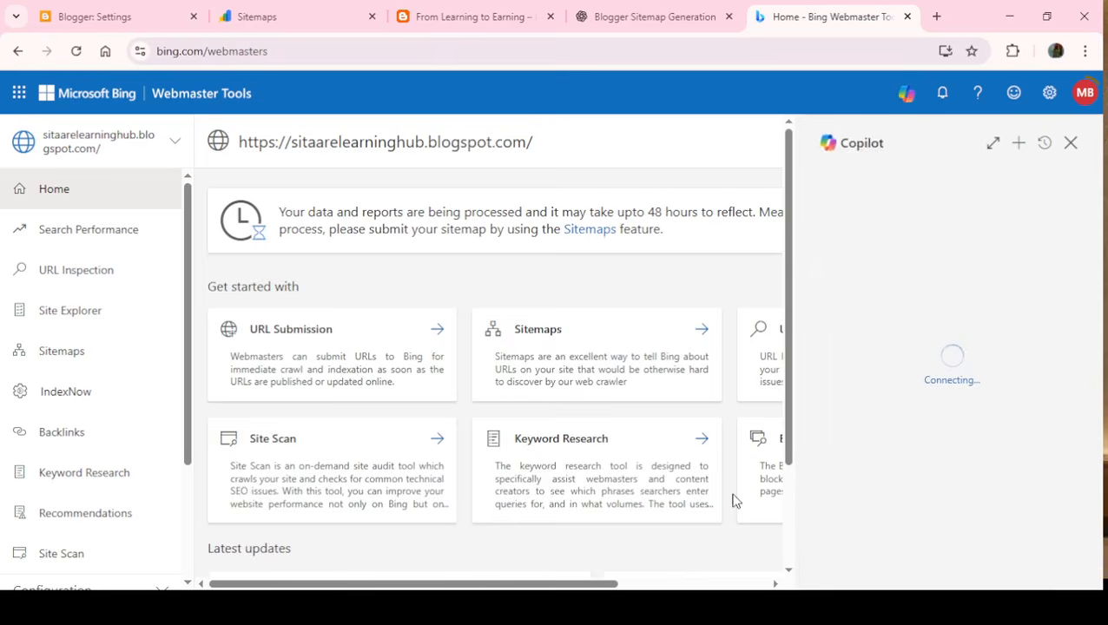
left_click_drag(732, 499, 1072, 171)
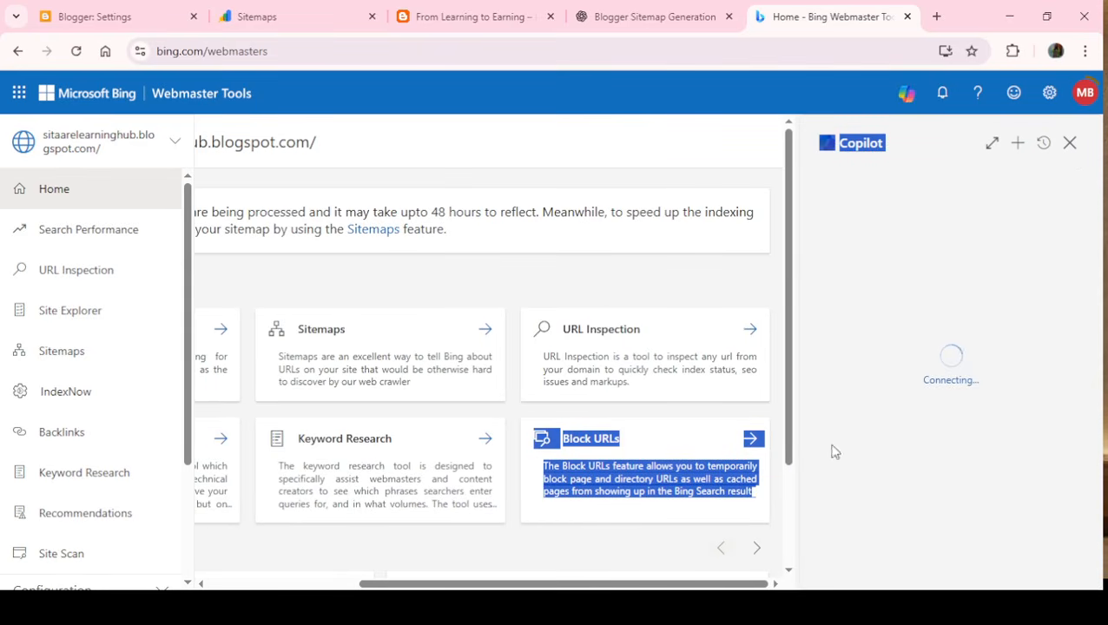
left_click_drag(787, 401, 1096, 235)
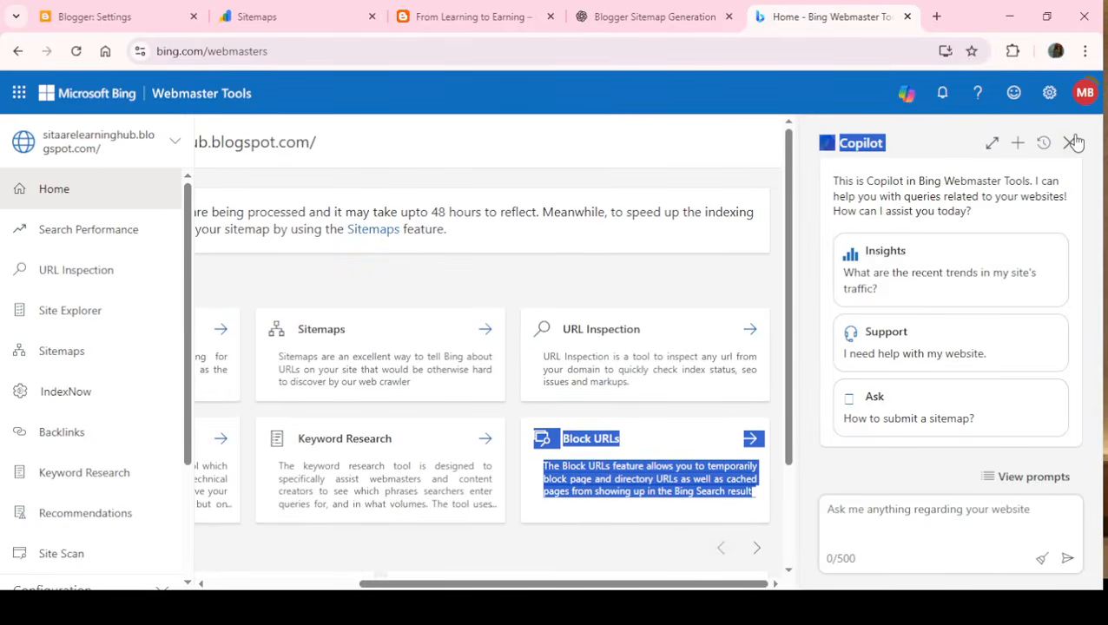
left_click(1071, 143)
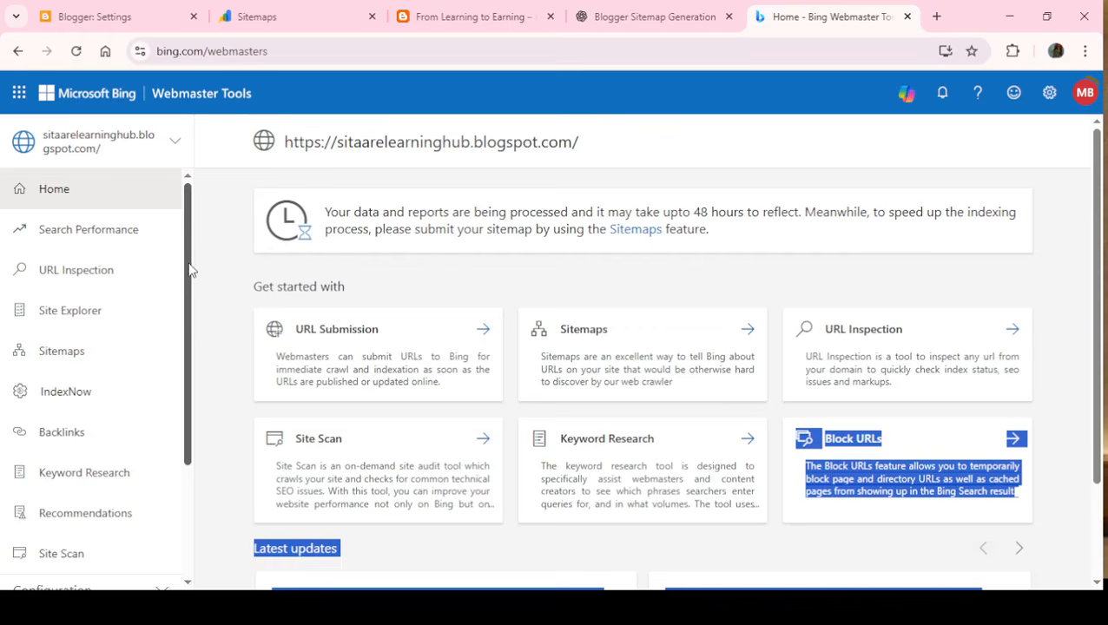
- Open Site Scan for sitaarelearninghub.blogspot.com and begin setting up a new scan
scroll(193, 365, "down", 2)
scroll(193, 371, "up", 3)
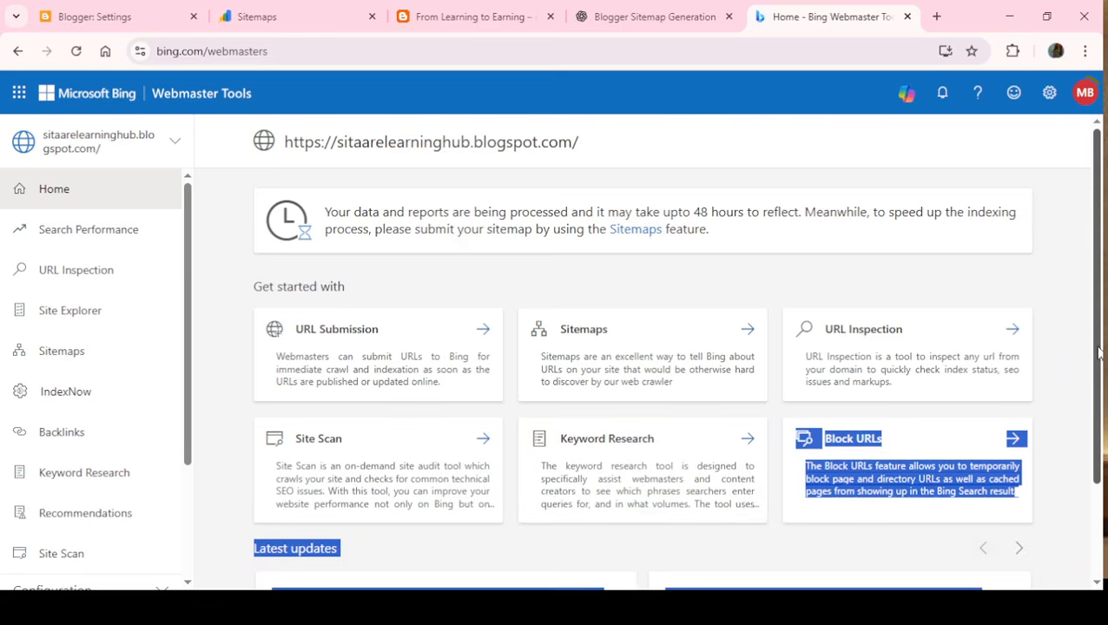
left_click_drag(1098, 351, 1102, 476)
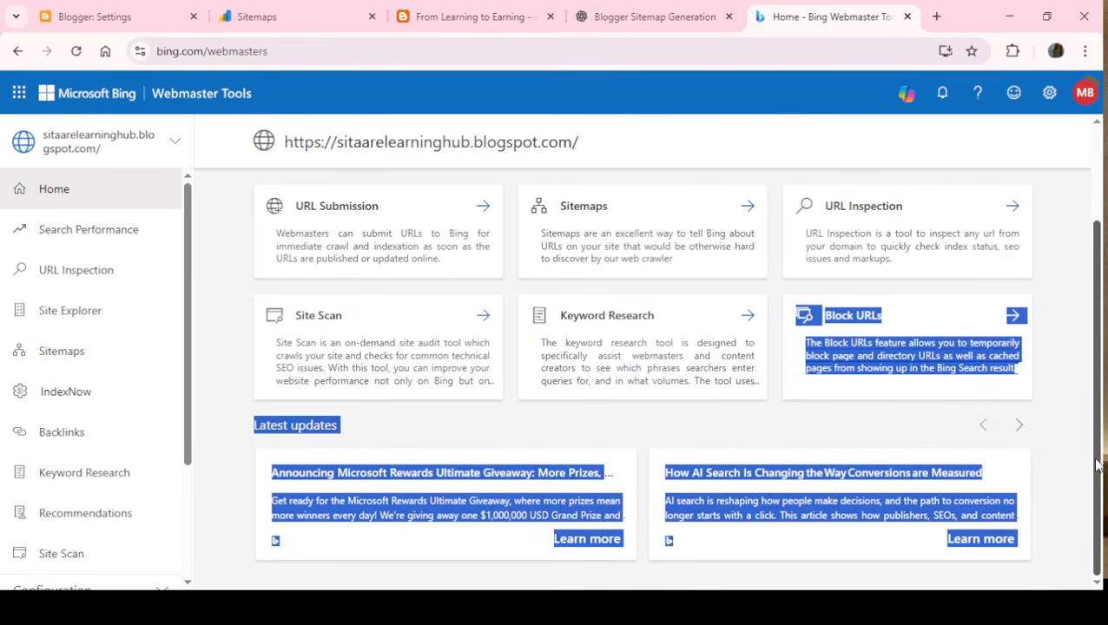
left_click(1061, 444)
left_click_drag(1098, 434, 895, 379)
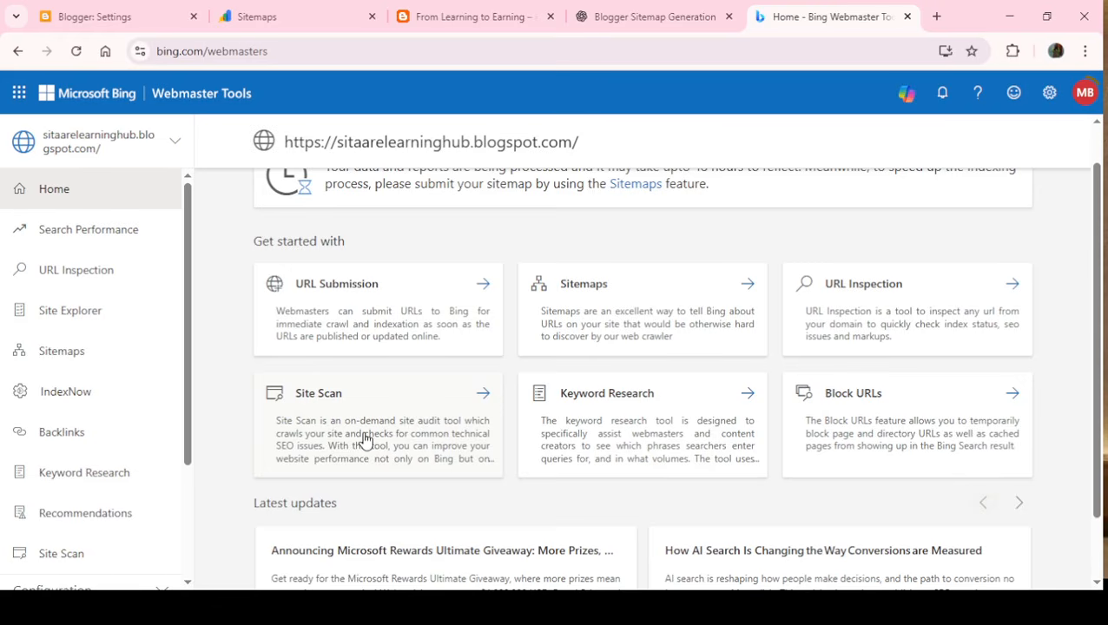
left_click(461, 424)
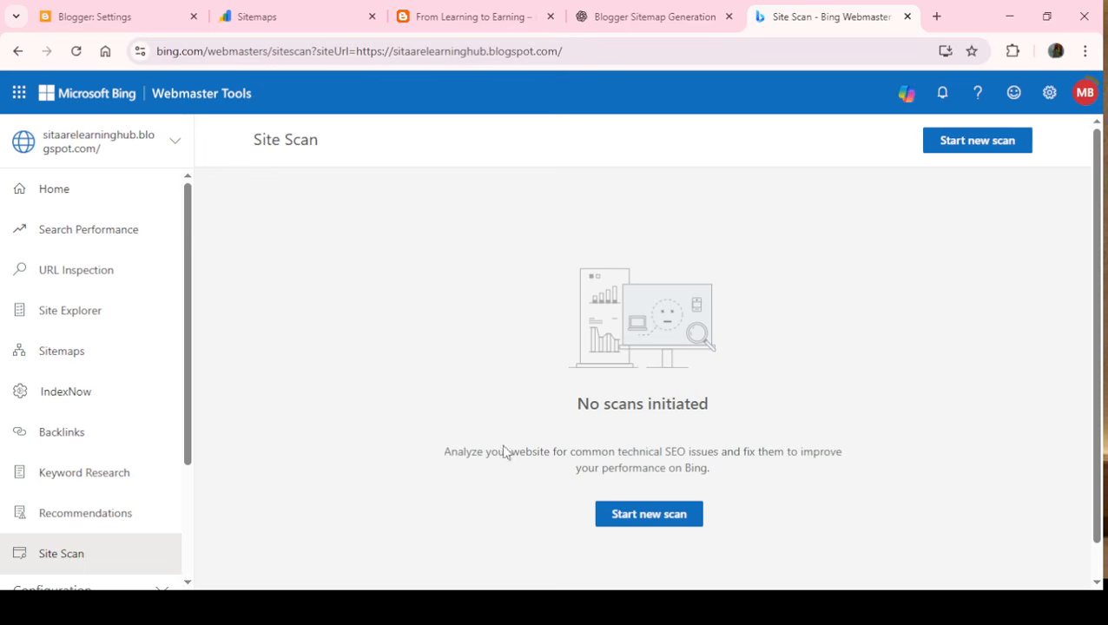
left_click(669, 524)
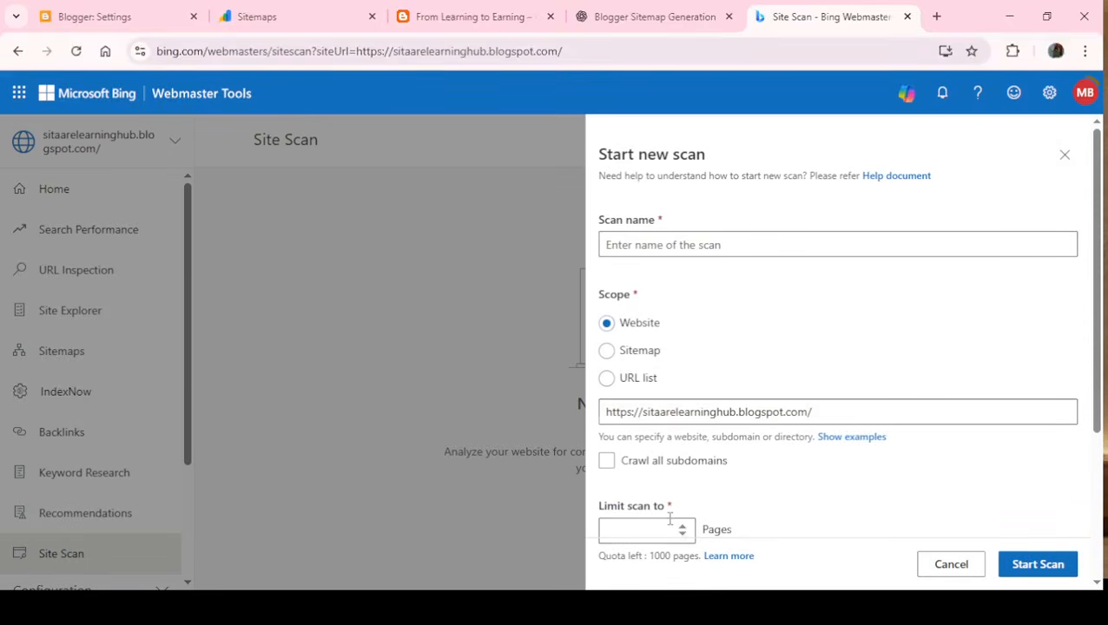
- Include all subdomains in the crawl for the website-scope scan of sitaarelearninghub.blogspot.com
left_click_drag(829, 415, 601, 433)
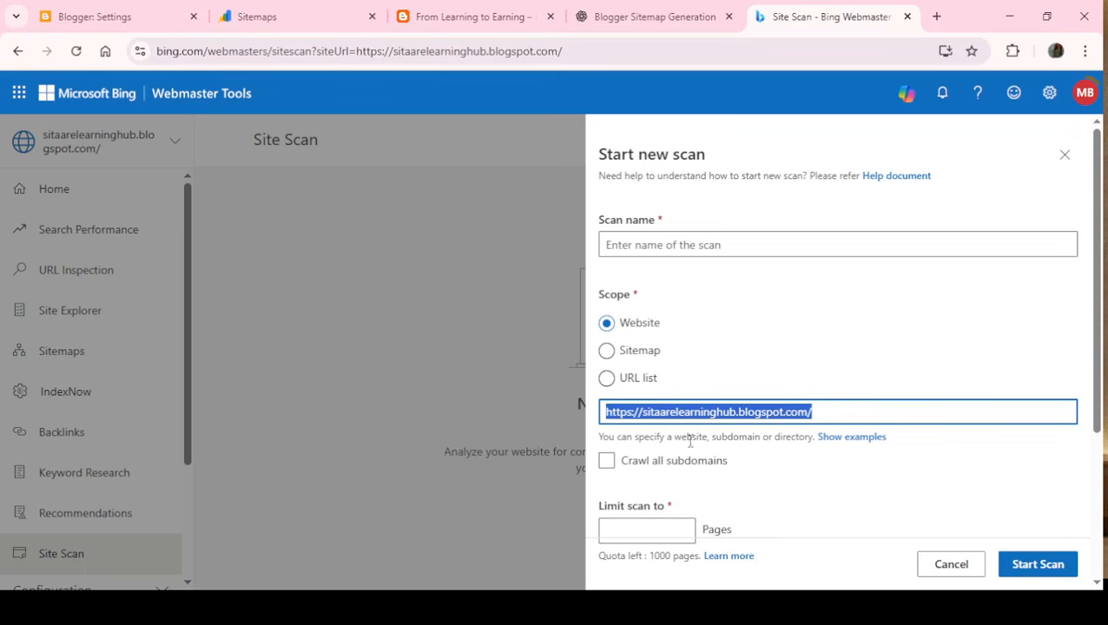
left_click(777, 512)
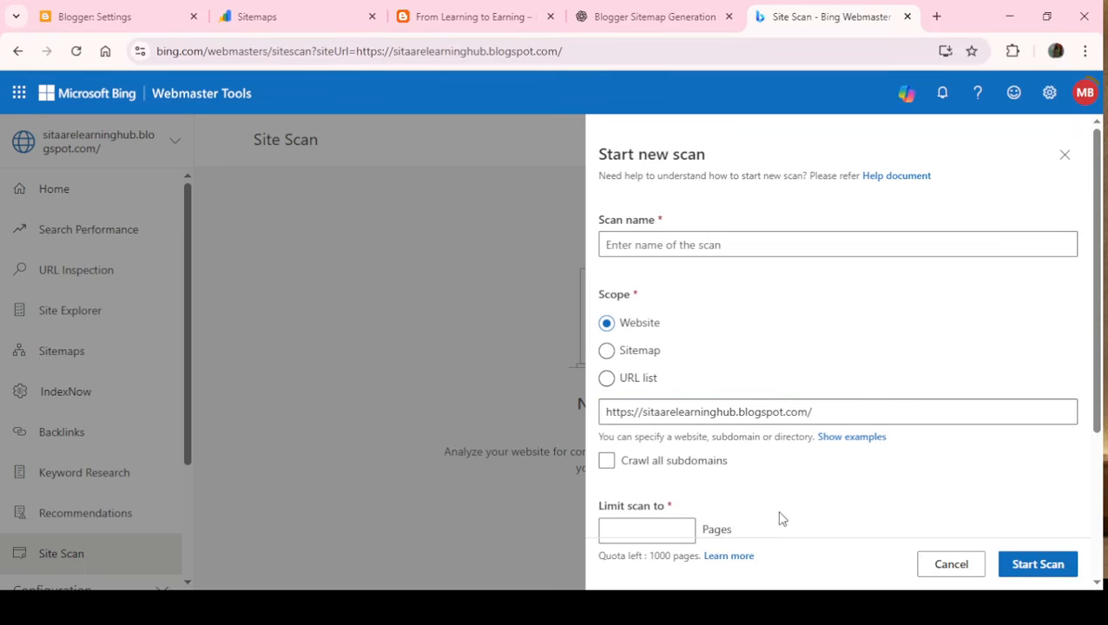
left_click(605, 466)
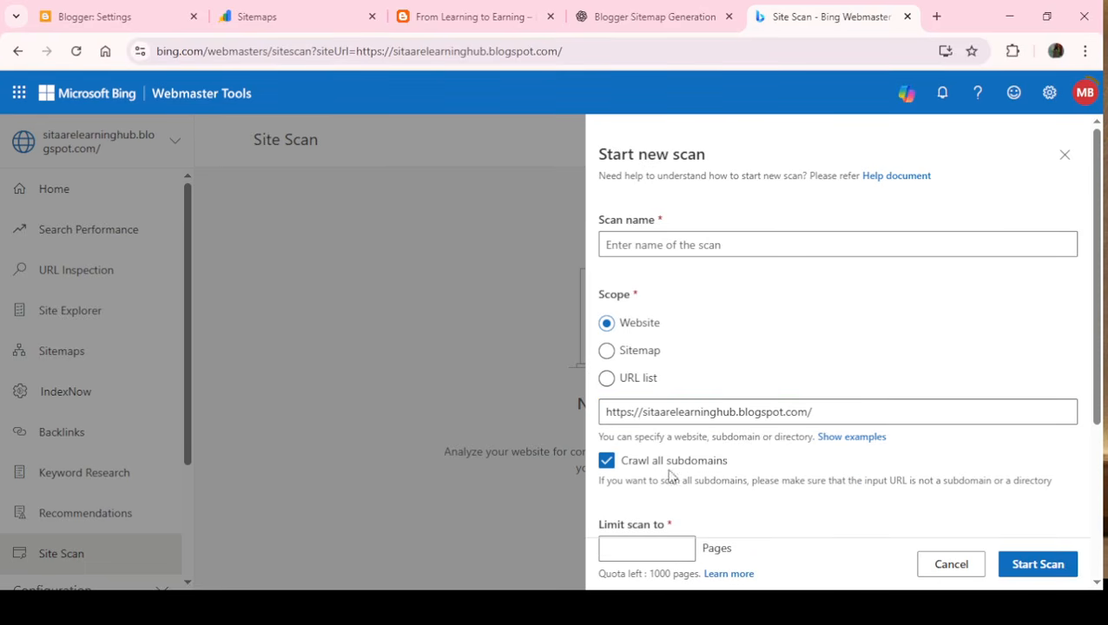
- Limit the scan to 2 pages and try to start it
left_click_drag(1096, 406, 1098, 551)
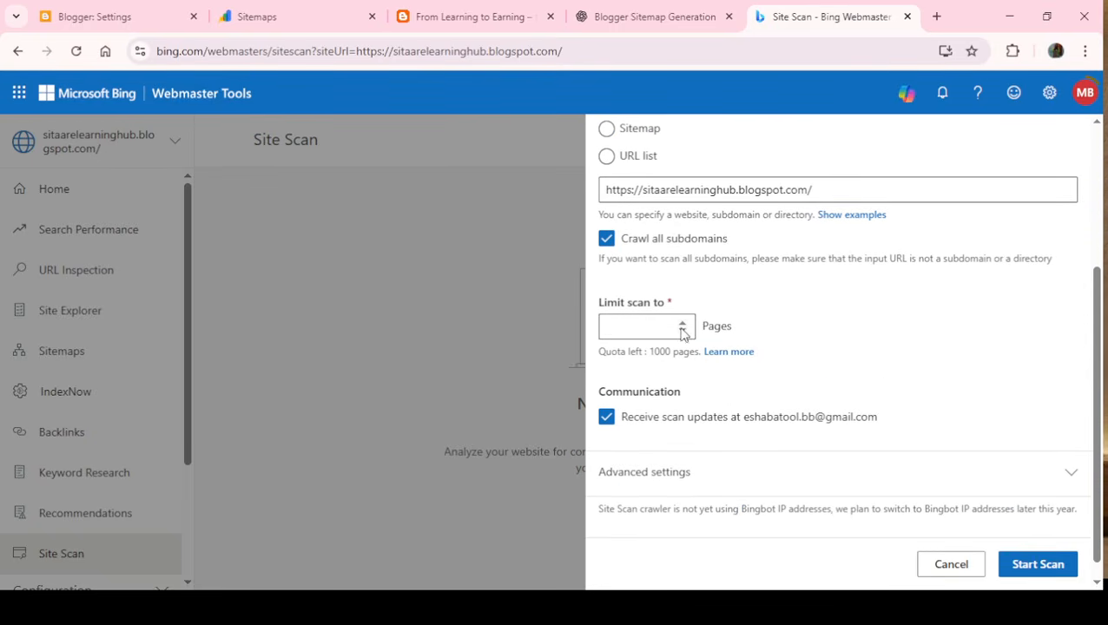
left_click(639, 330)
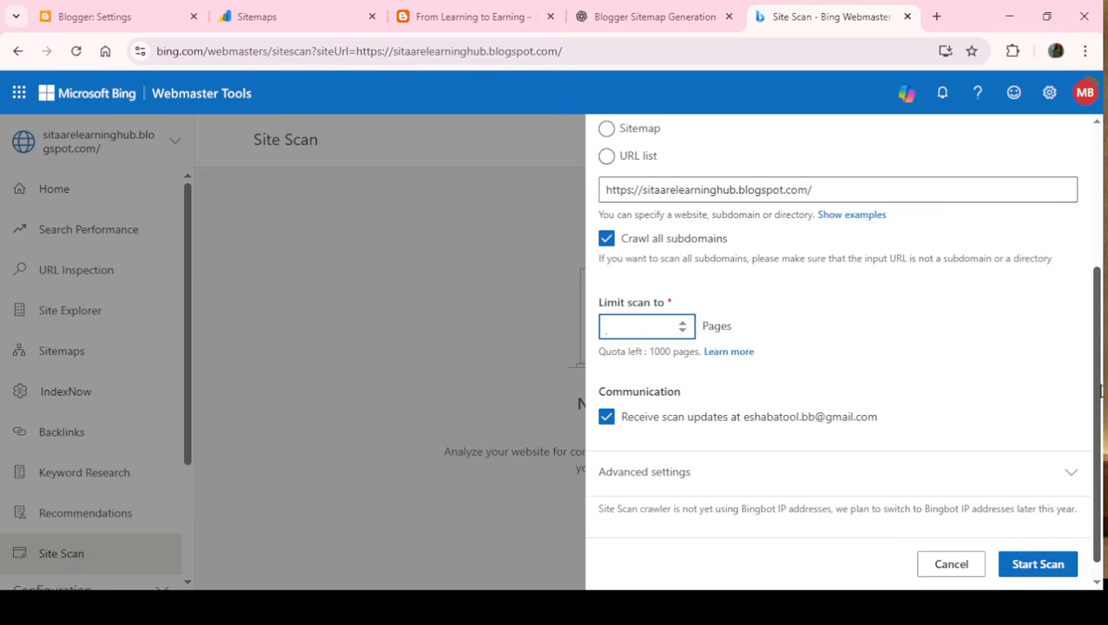
scroll(1099, 392, "up", 1)
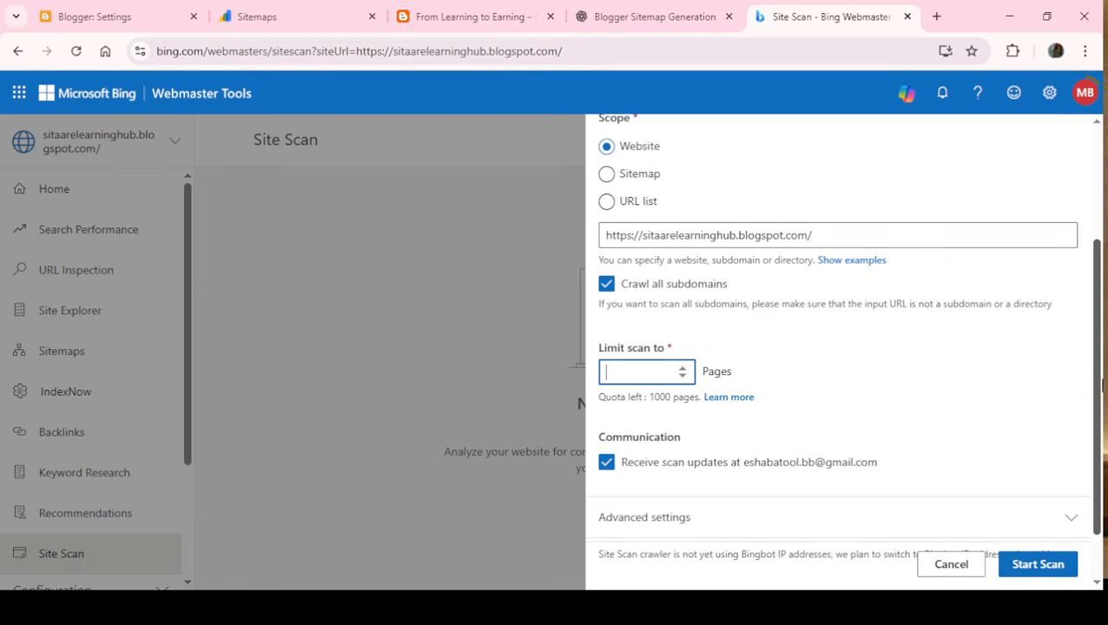
scroll(1101, 386, "down", 1)
left_click(1051, 564)
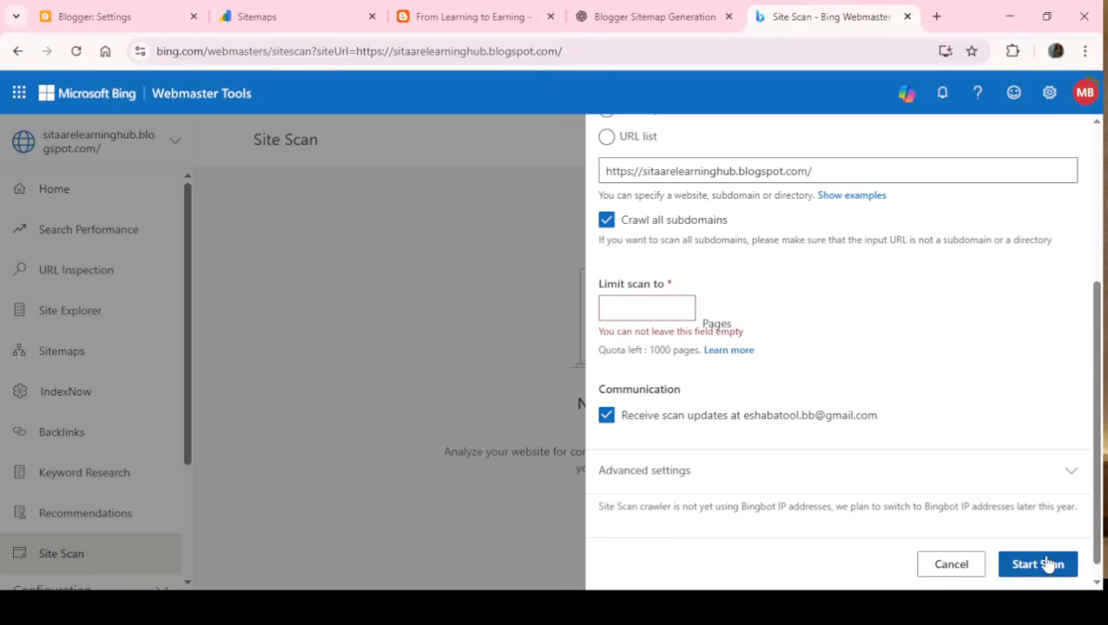
left_click(637, 304)
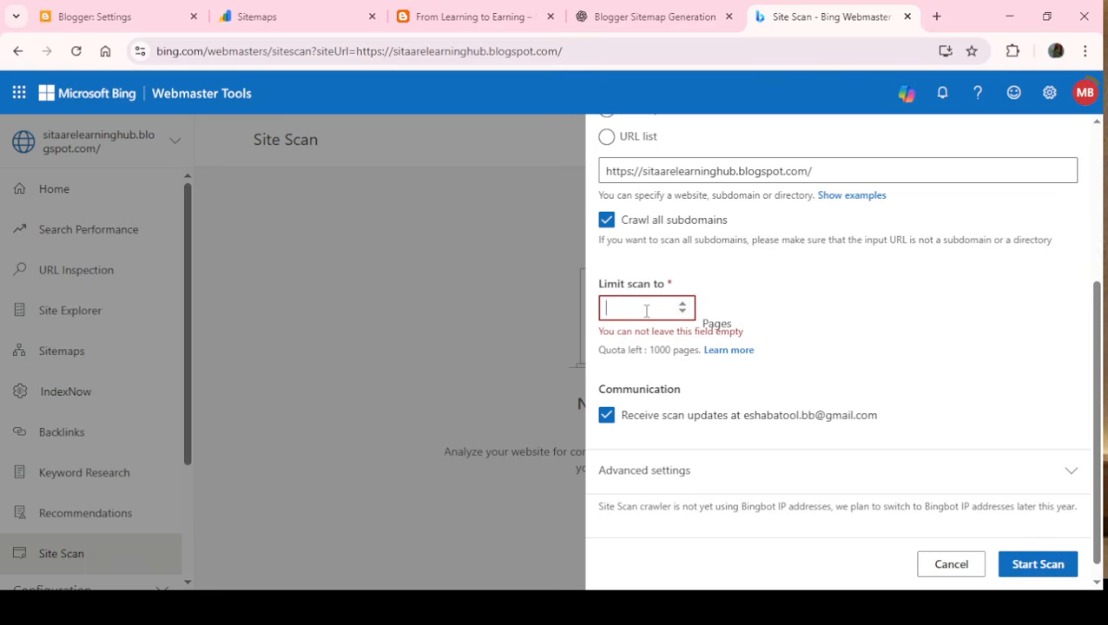
type("2")
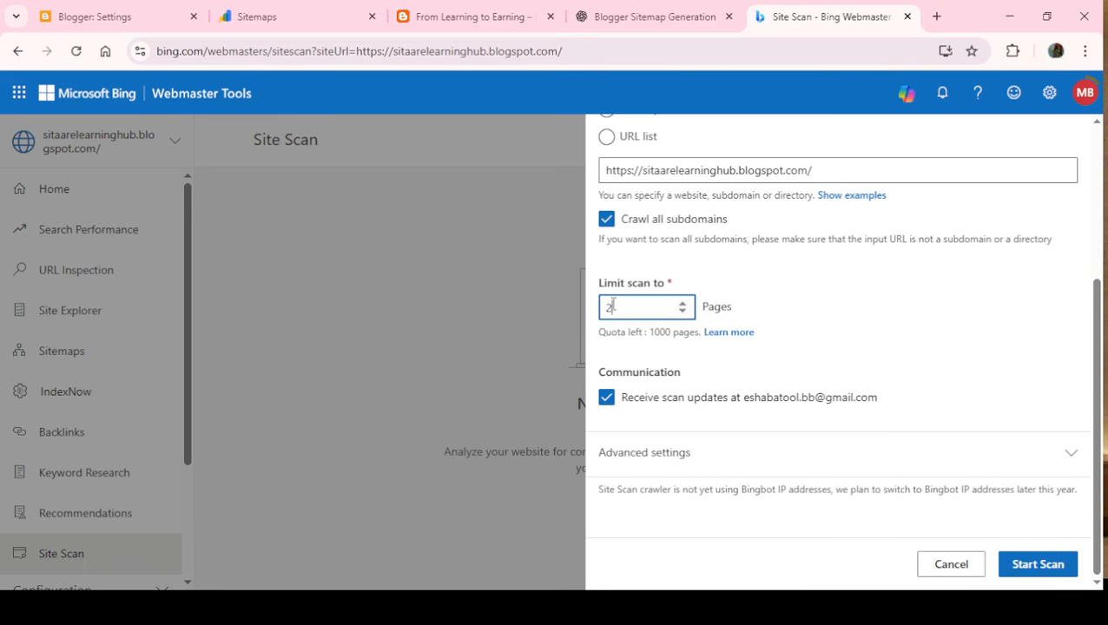
left_click(1043, 569)
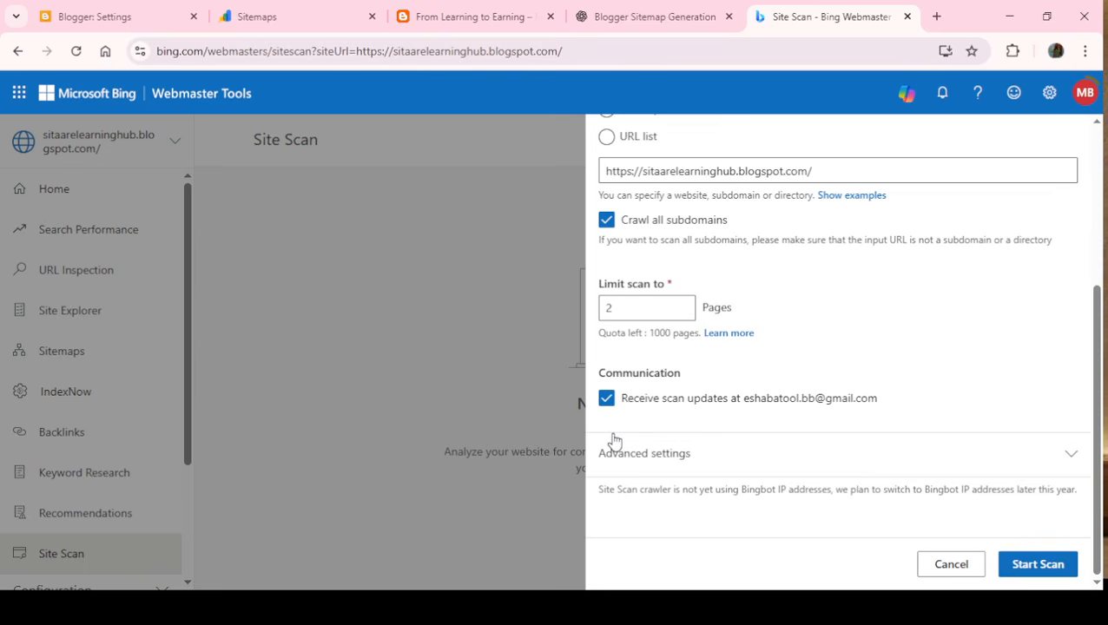
left_click(1019, 567)
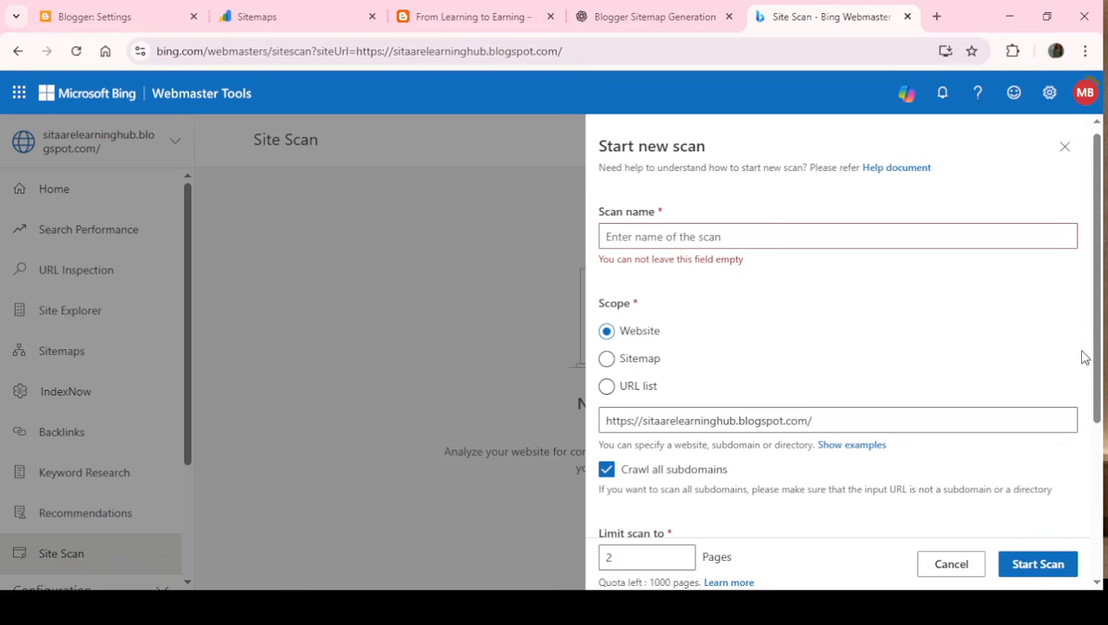
- Name the scan "website" and start it
left_click(627, 235)
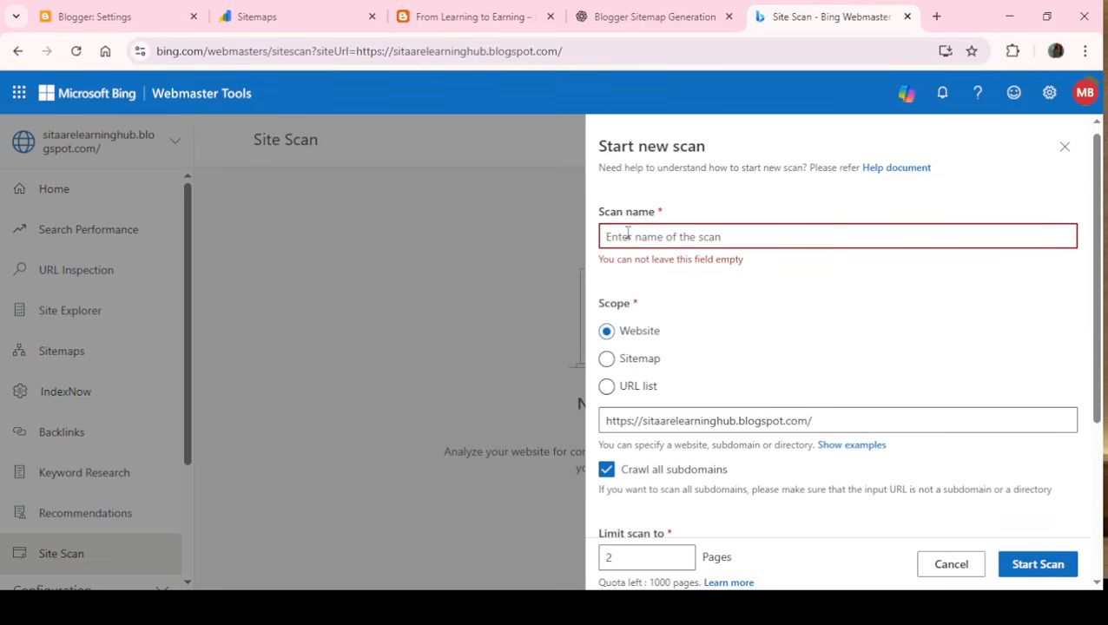
left_click(701, 237)
type("website")
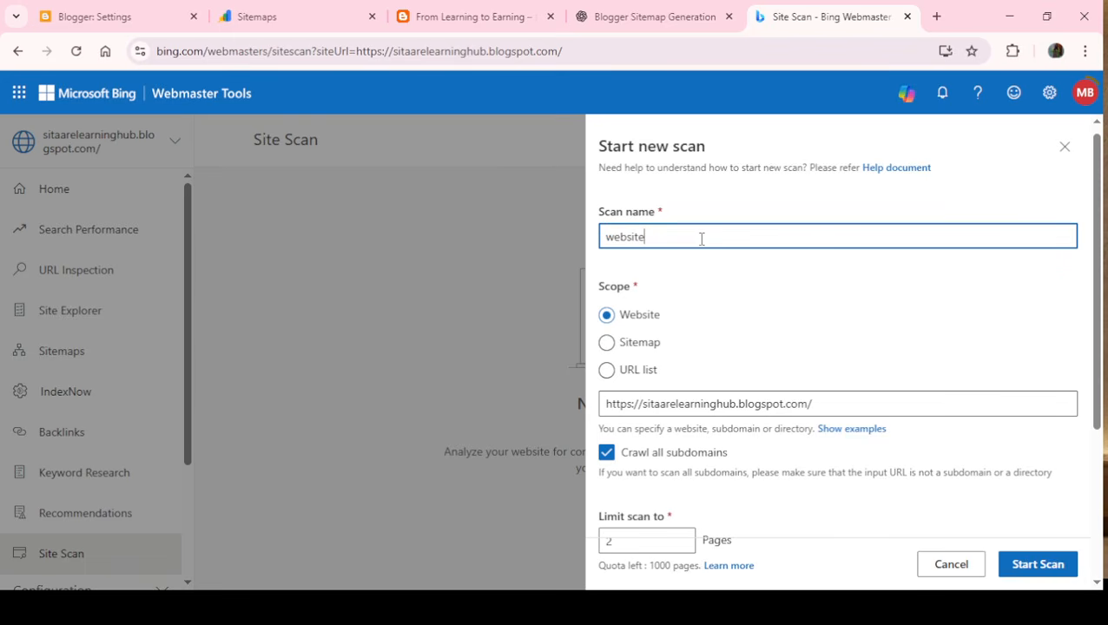
left_click(1021, 571)
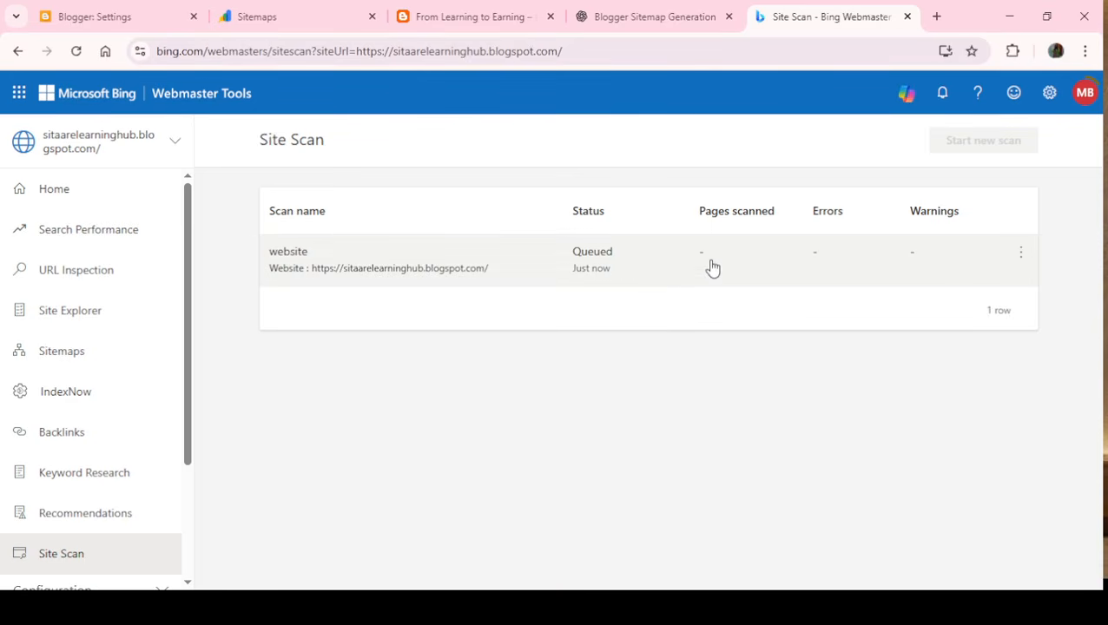
- Open the details of the "website" scan and check its status, errors, warnings and issue details
left_click(658, 271)
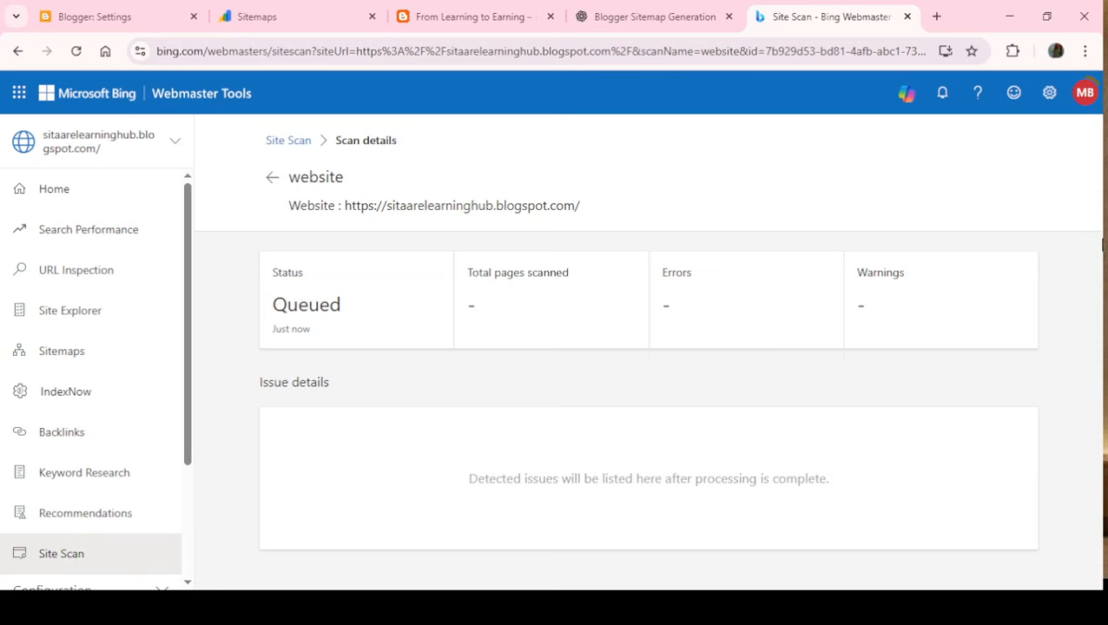
left_click_drag(1102, 245, 1102, 354)
left_click_drag(1102, 305, 816, 402)
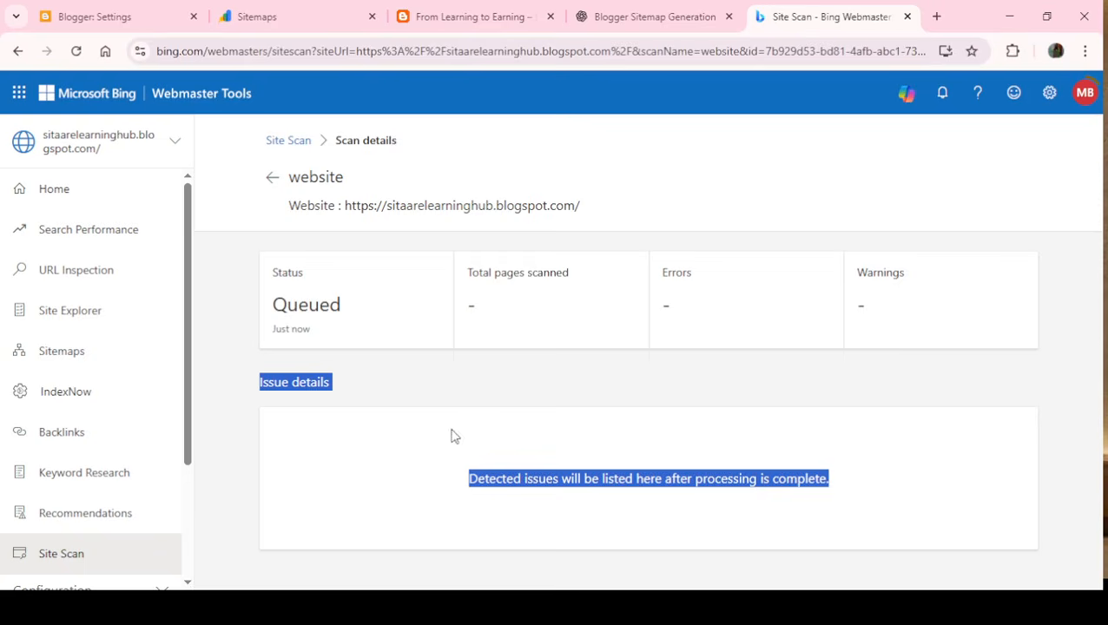
left_click(780, 382)
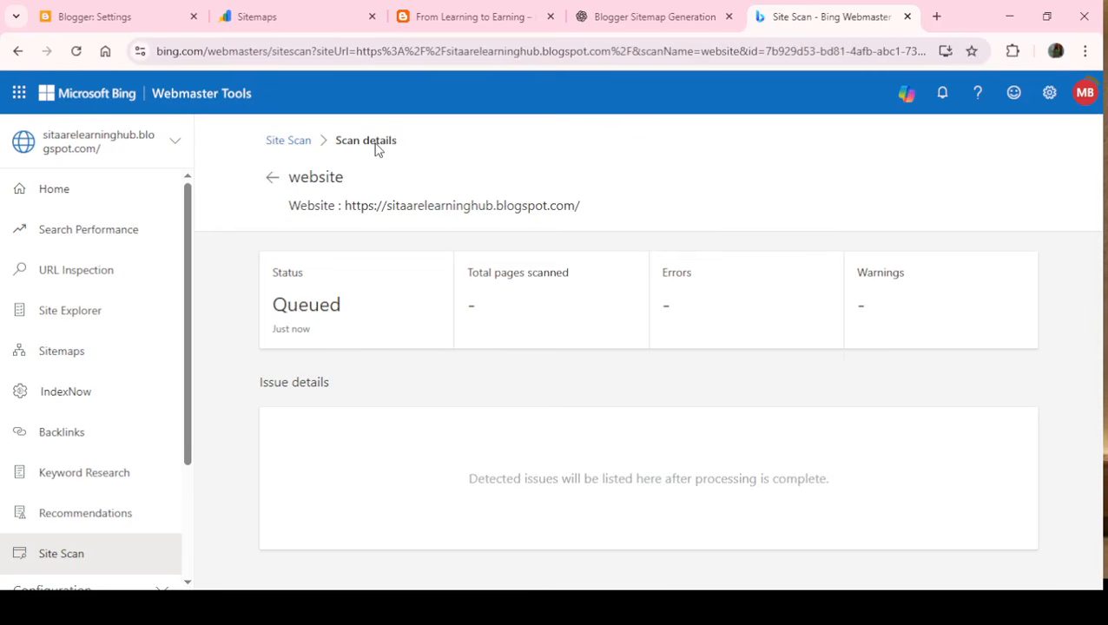
- Check the "website" scan's total pages scanned and issue details, and return to the Webmaster Tools home page
left_click_drag(361, 143, 415, 383)
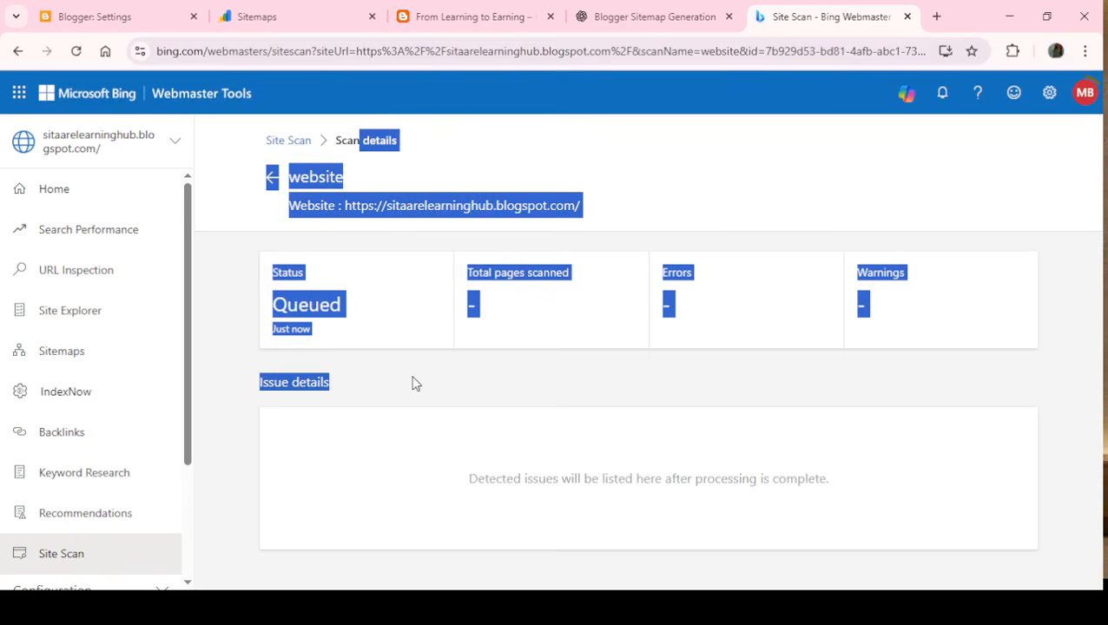
left_click(357, 378)
left_click_drag(471, 307, 484, 306)
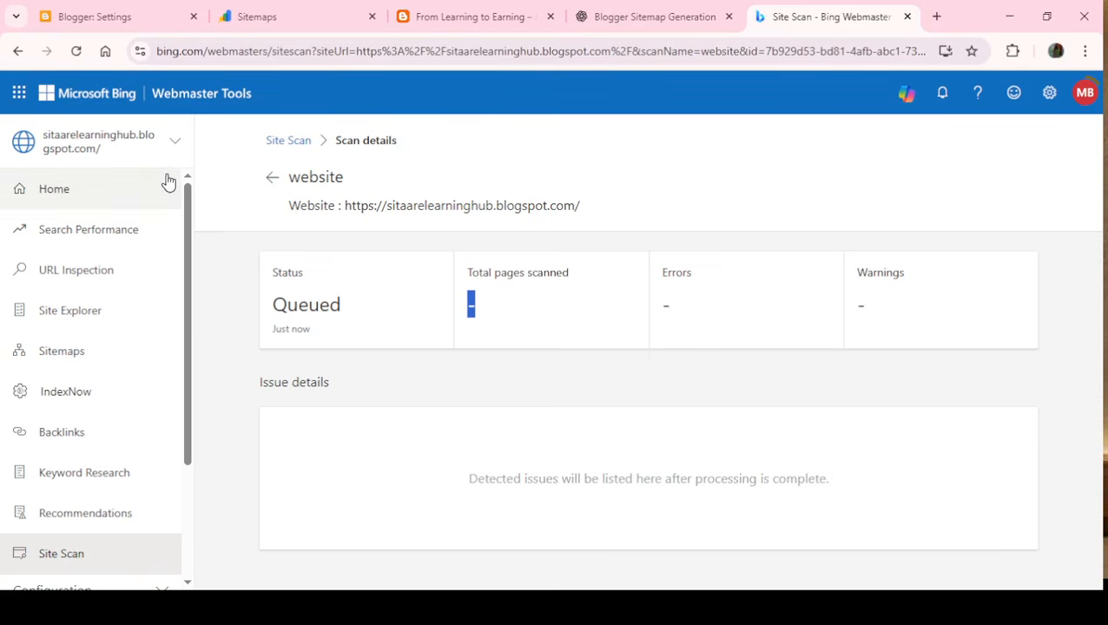
left_click(16, 53)
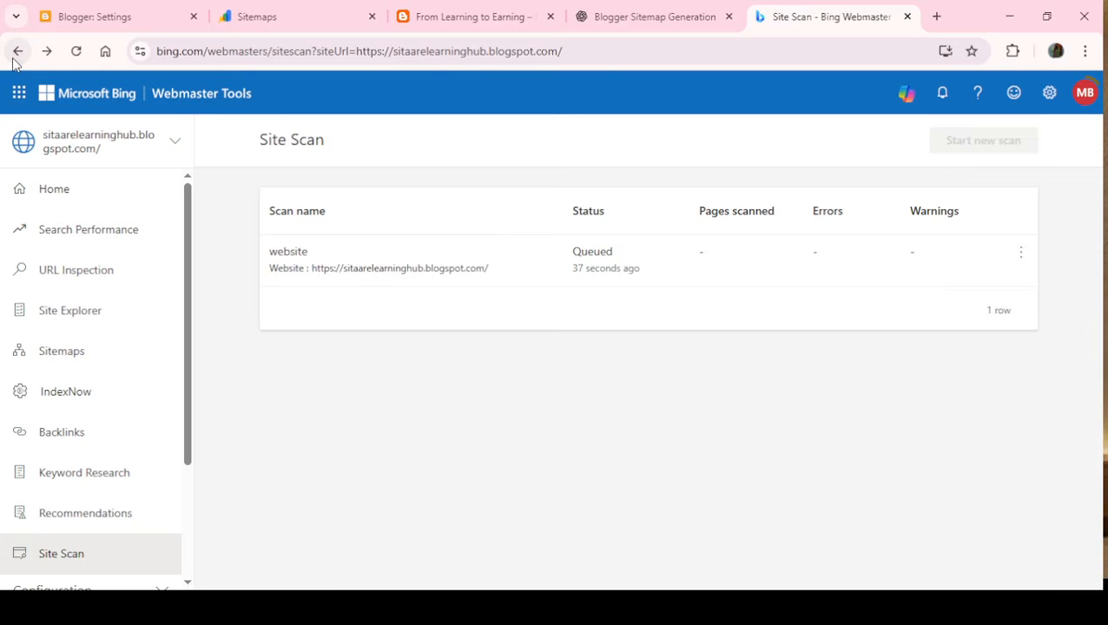
left_click(16, 52)
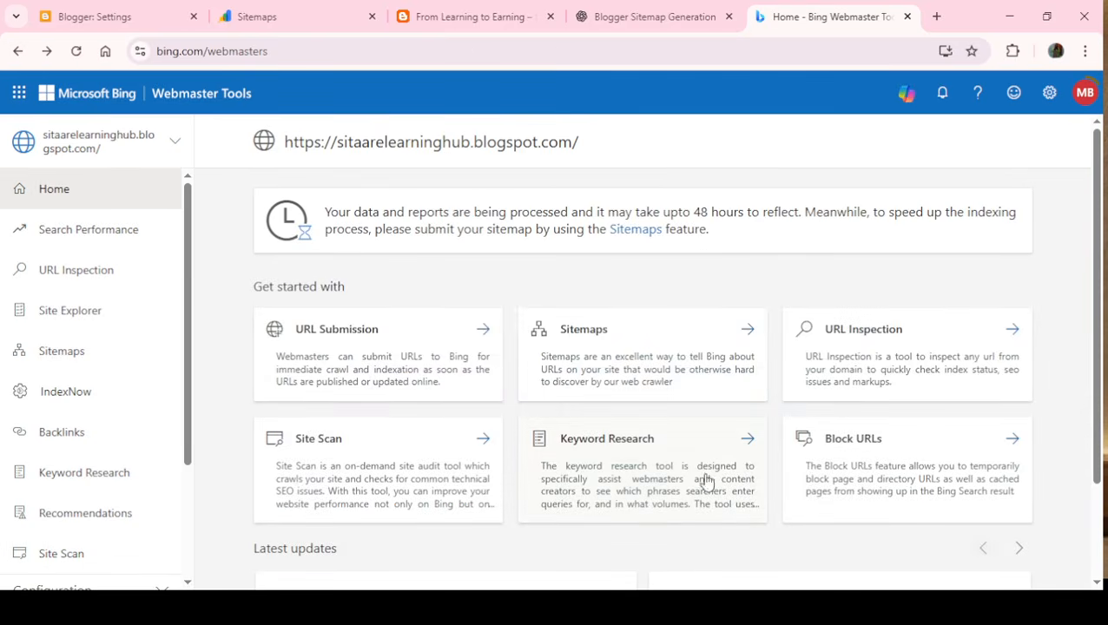
- Open Keyword Research and get the details for the keyword "bloging"
left_click(631, 466)
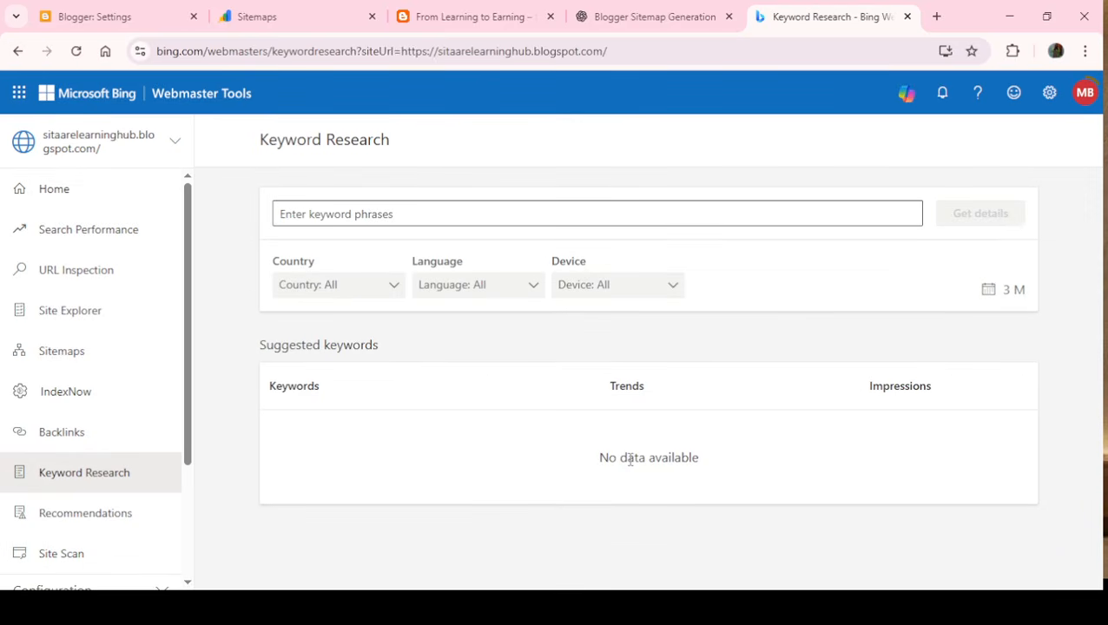
left_click(512, 208)
type("online")
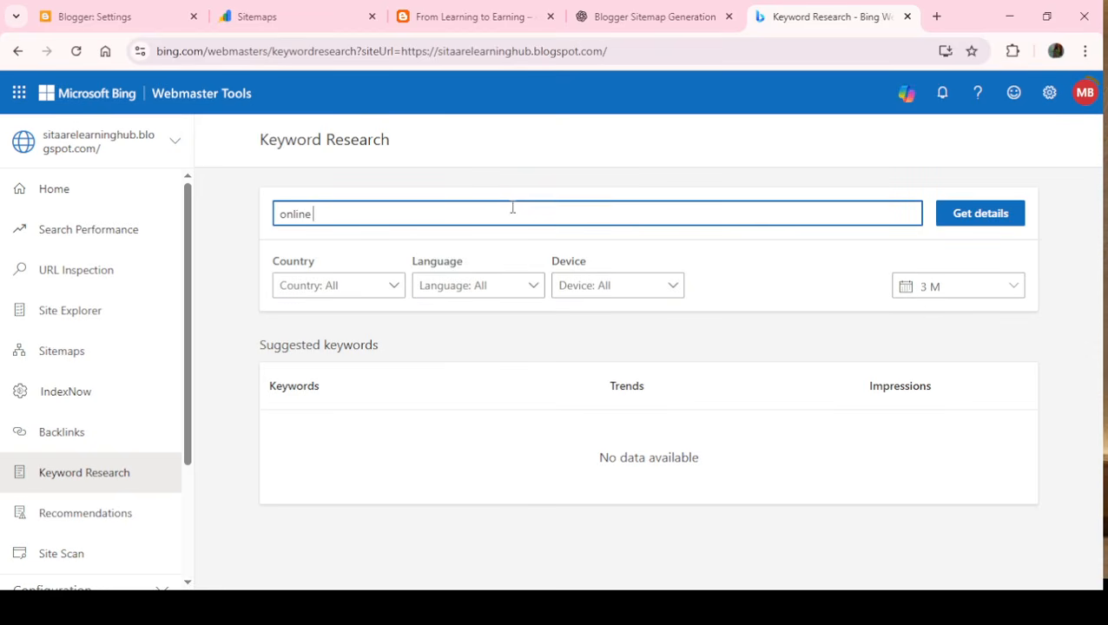
key("BackSpace")
key("BackSpace")
key("BackSpace")
key("BackSpace")
key("BackSpace")
key("BackSpace")
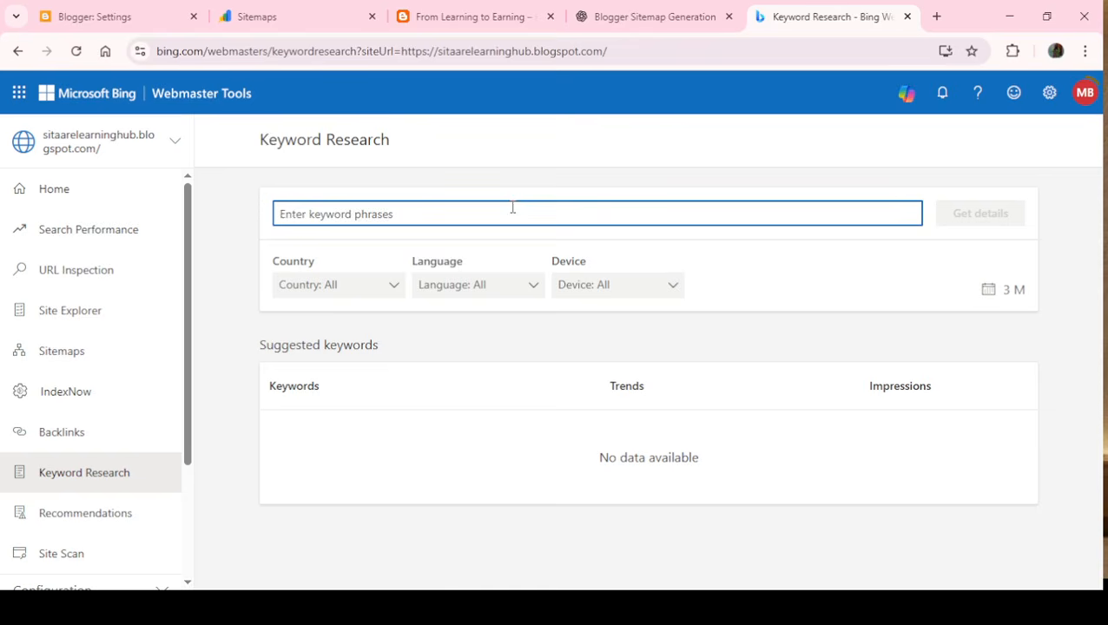
type("bloging")
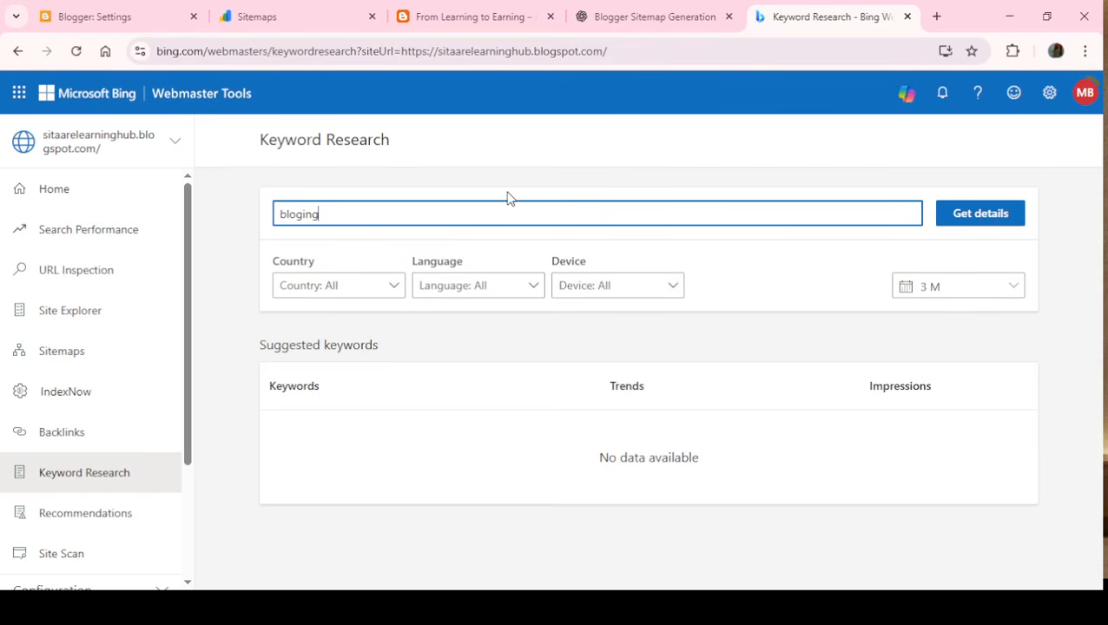
left_click(994, 217)
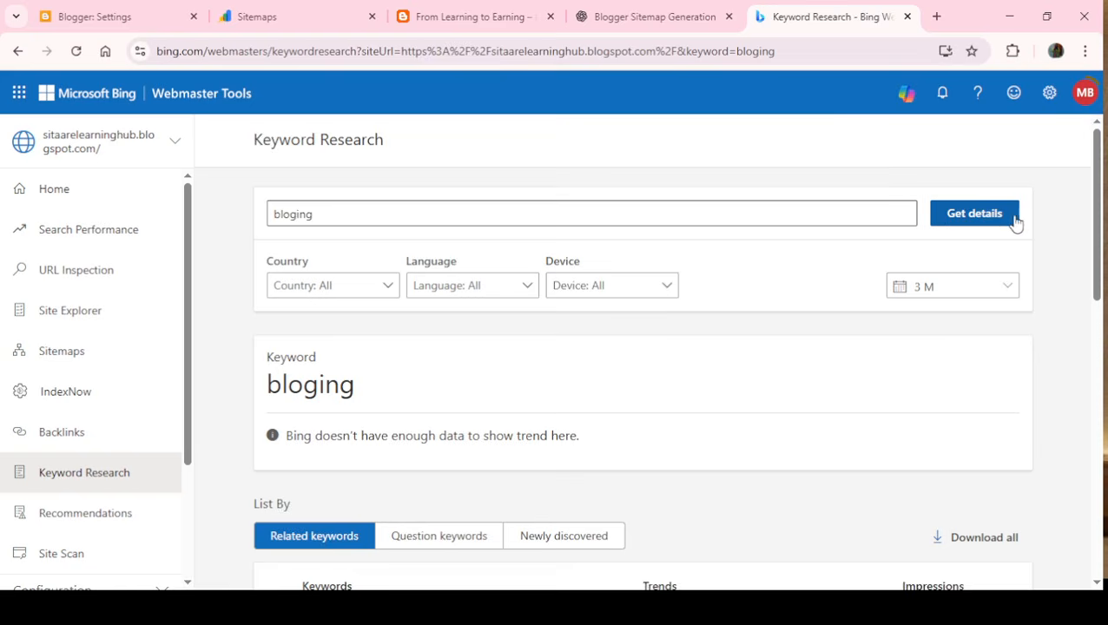
left_click_drag(1103, 236, 1096, 258)
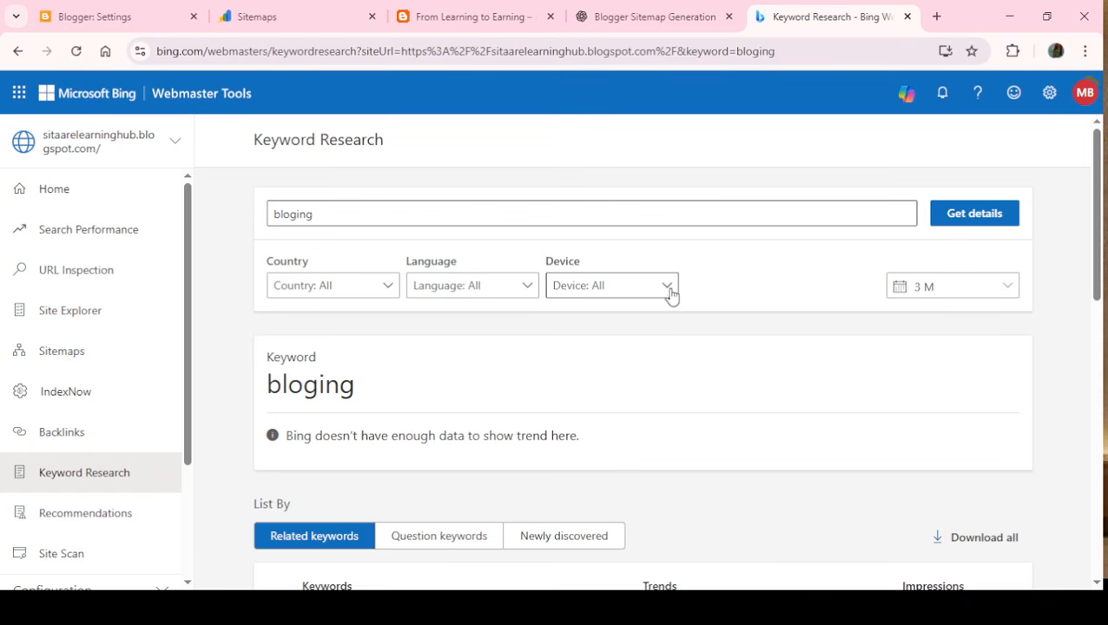
- Set the keyword research country filter to United States
left_click(393, 290)
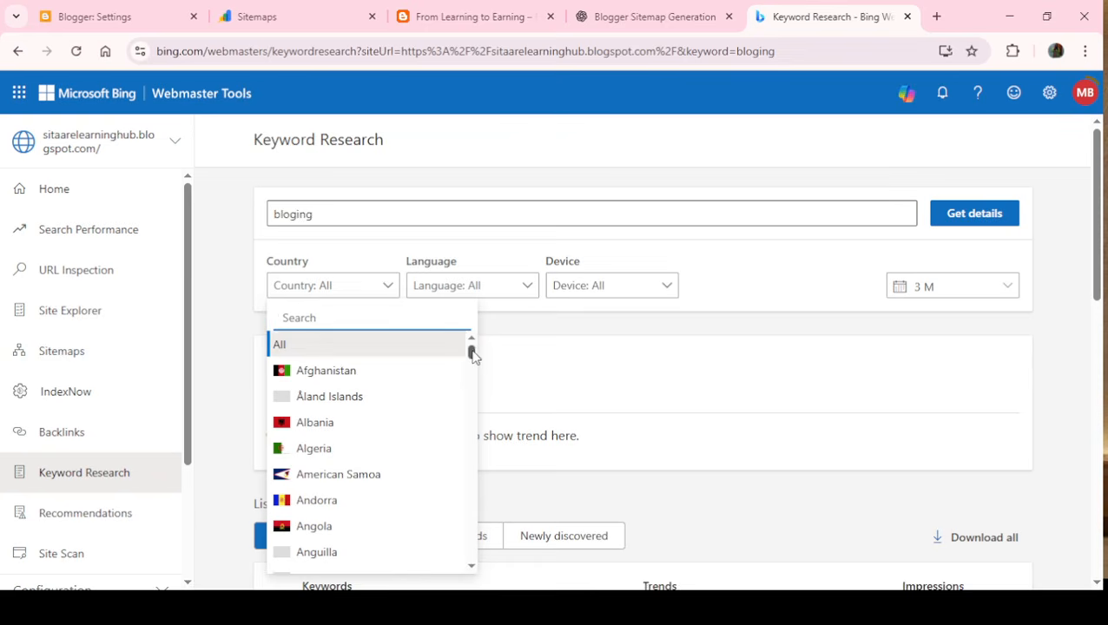
scroll(472, 353, "down", 5)
left_click_drag(483, 374, 492, 487)
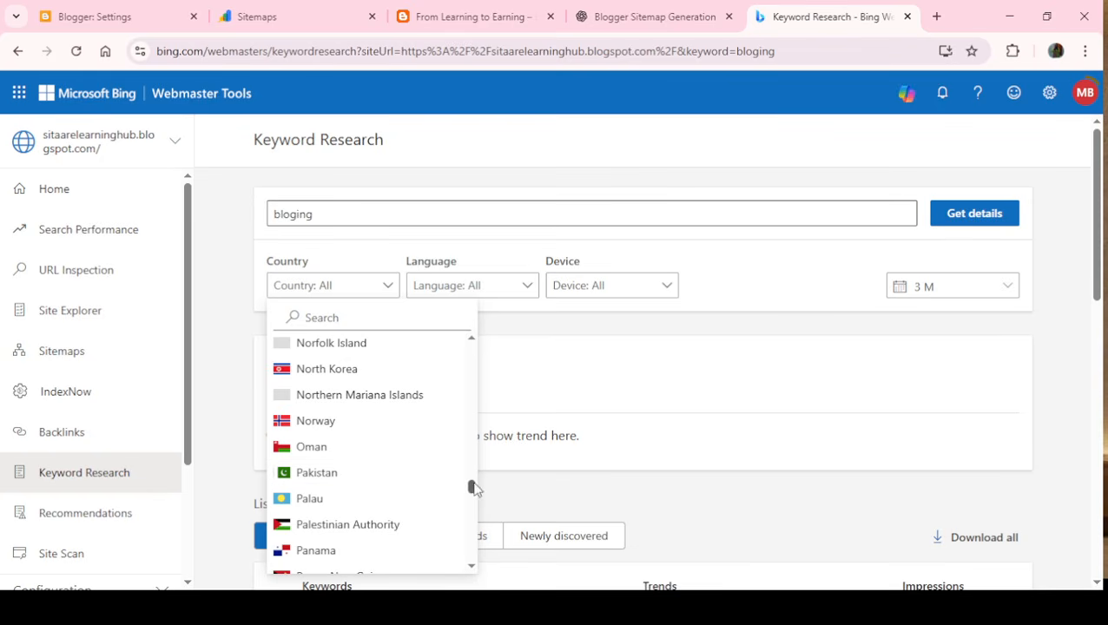
left_click_drag(474, 492, 486, 566)
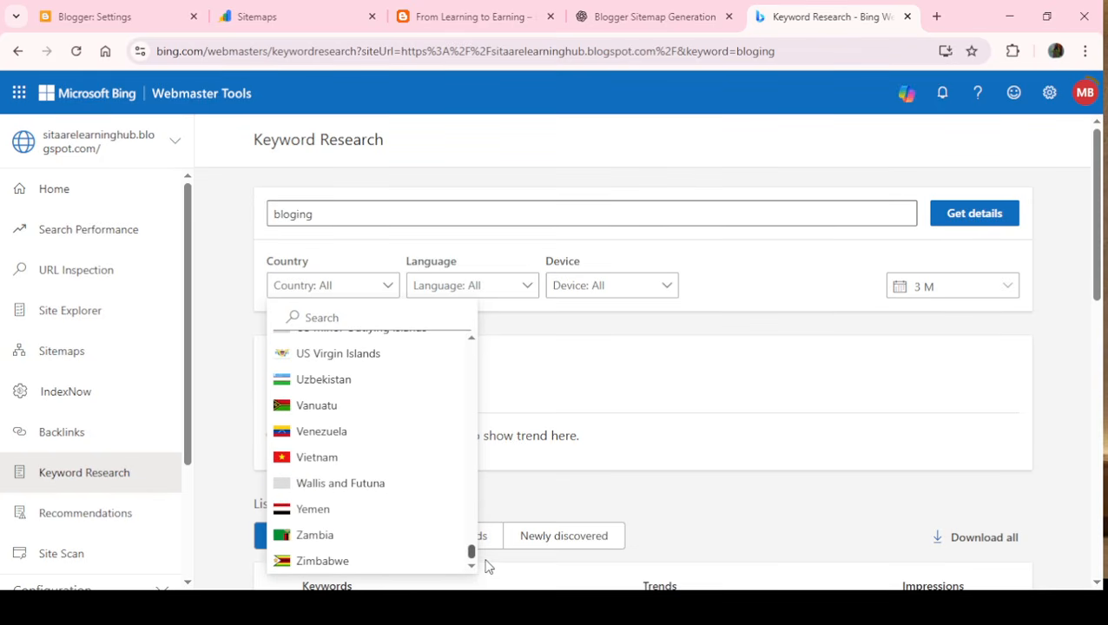
scroll(483, 550, "up", 3)
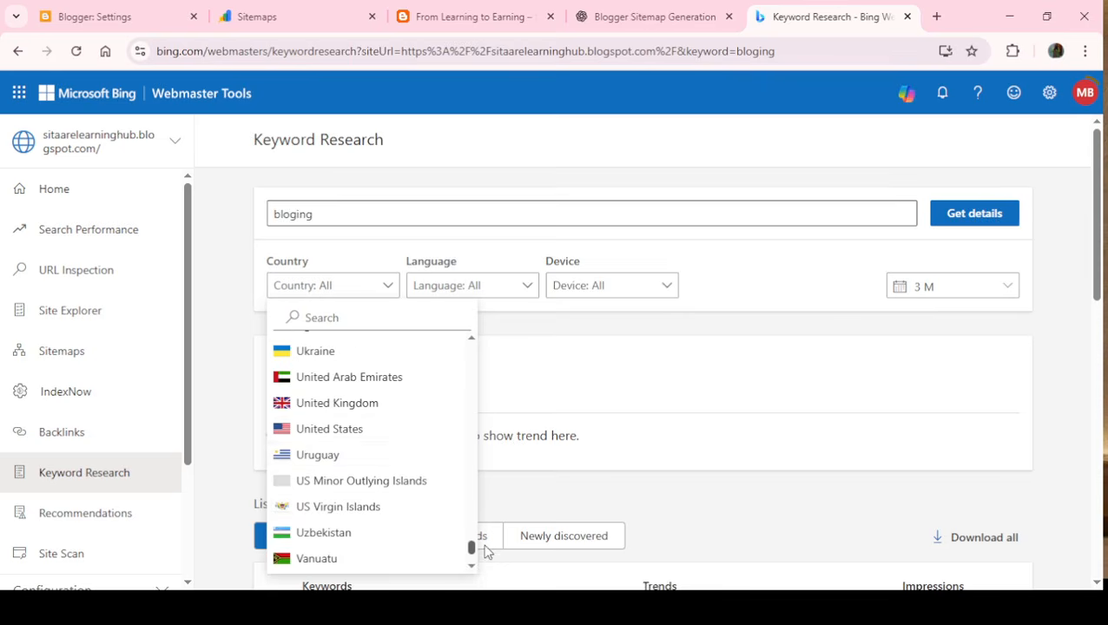
left_click(317, 442)
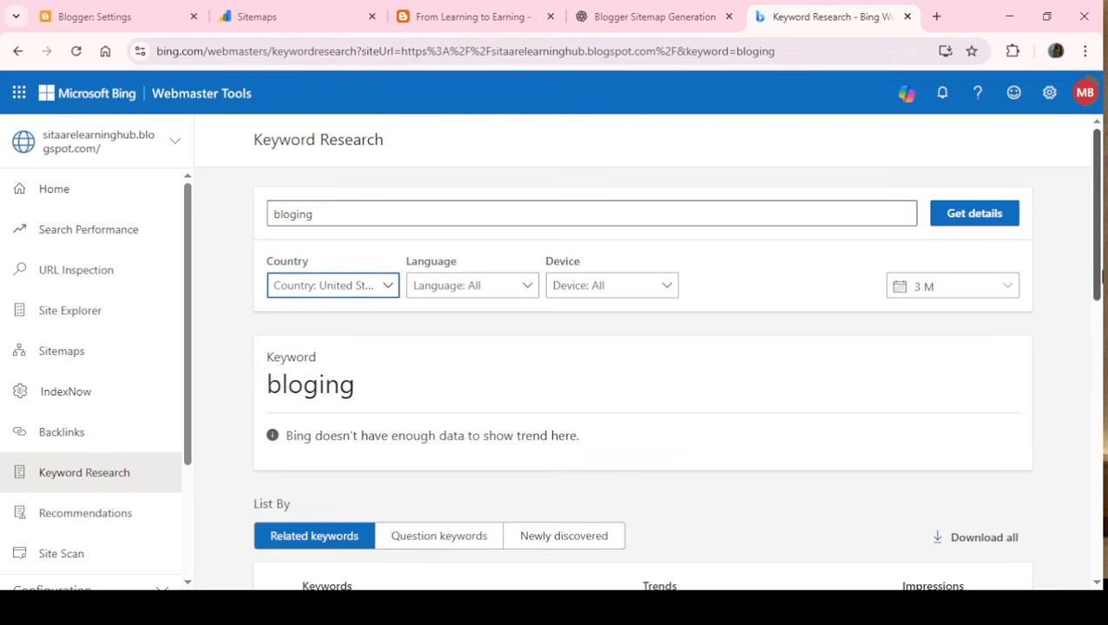
left_click_drag(1099, 251, 1103, 457)
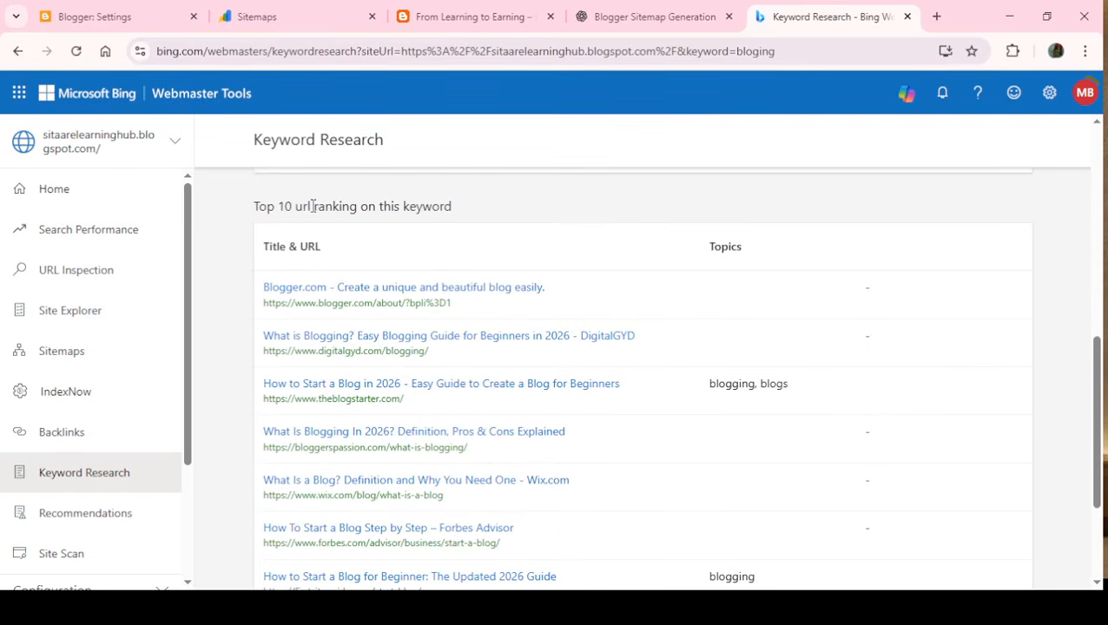
left_click_drag(254, 207, 472, 215)
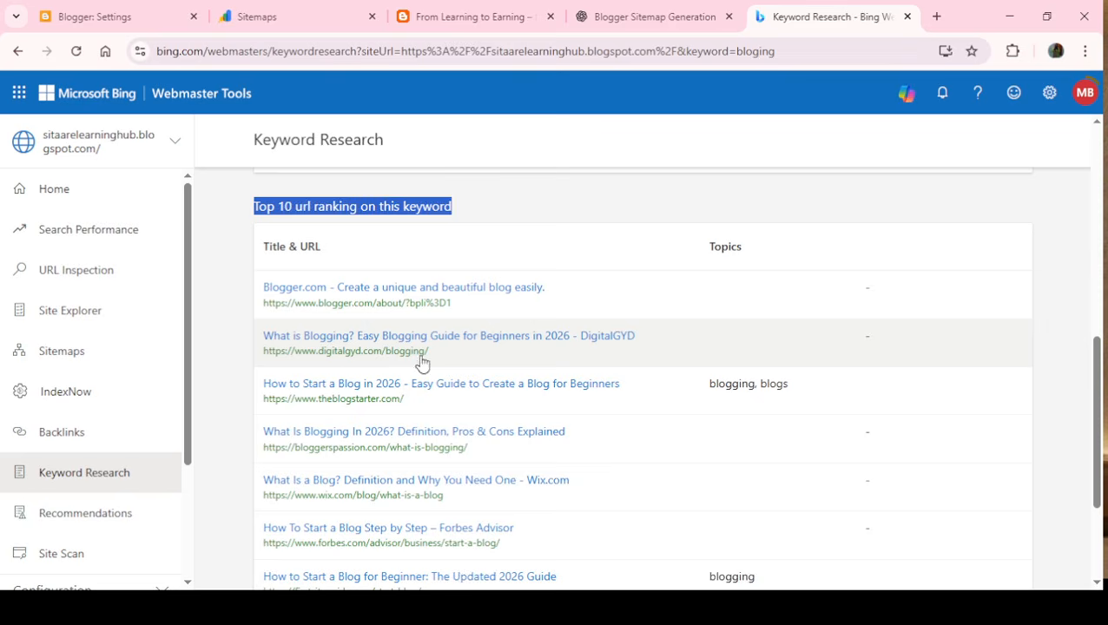
left_click_drag(430, 355, 255, 366)
key("ctrl+c")
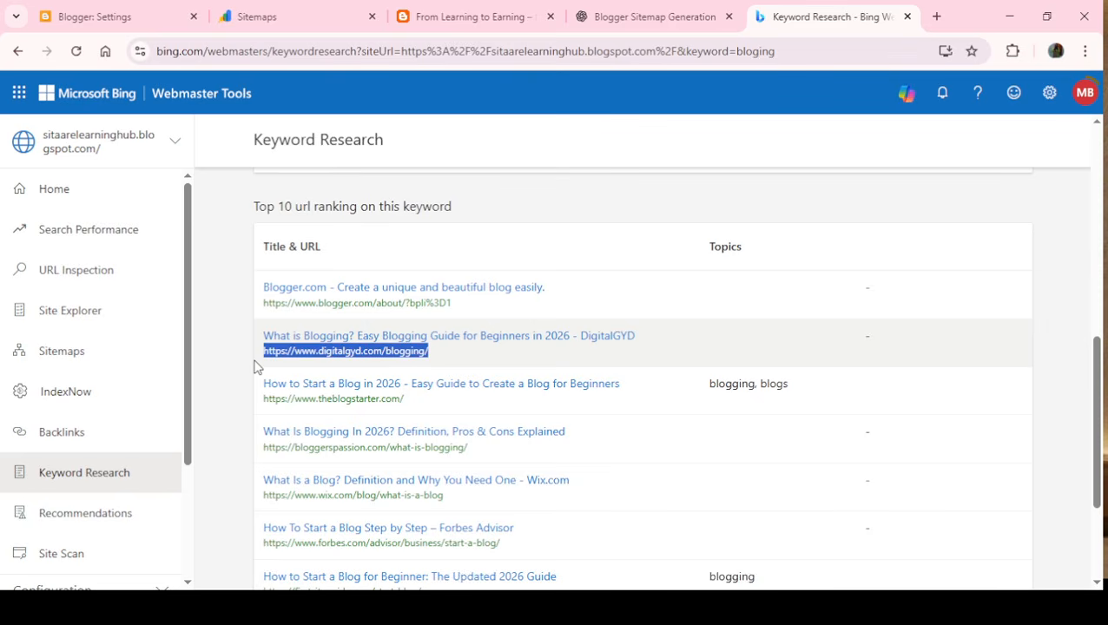
left_click(937, 15)
left_click(485, 64)
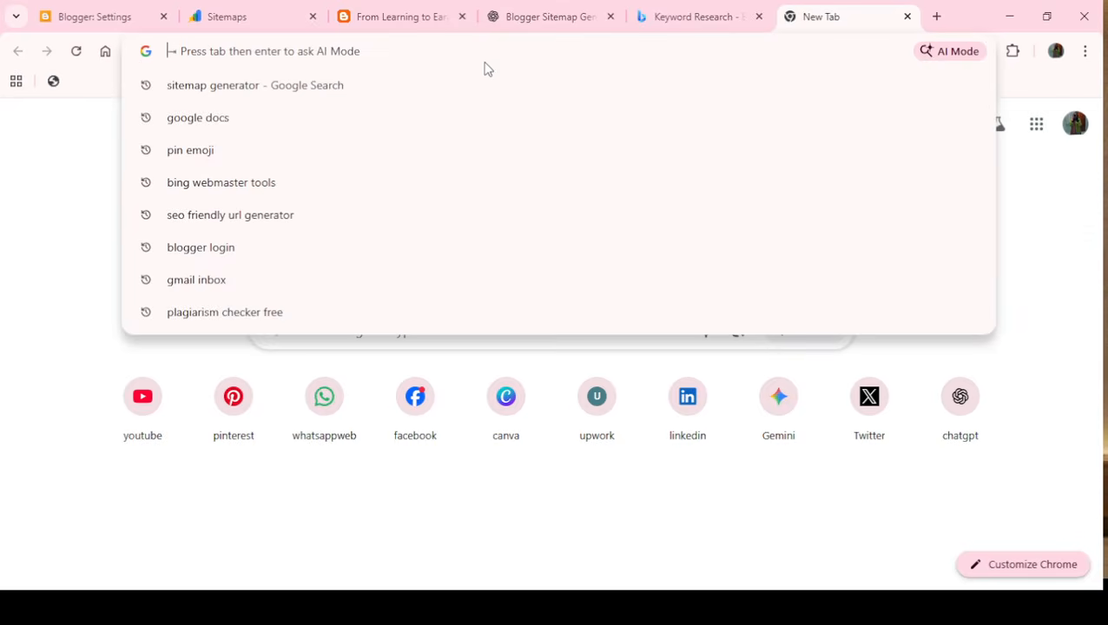
key("ctrl+v")
key("Return")
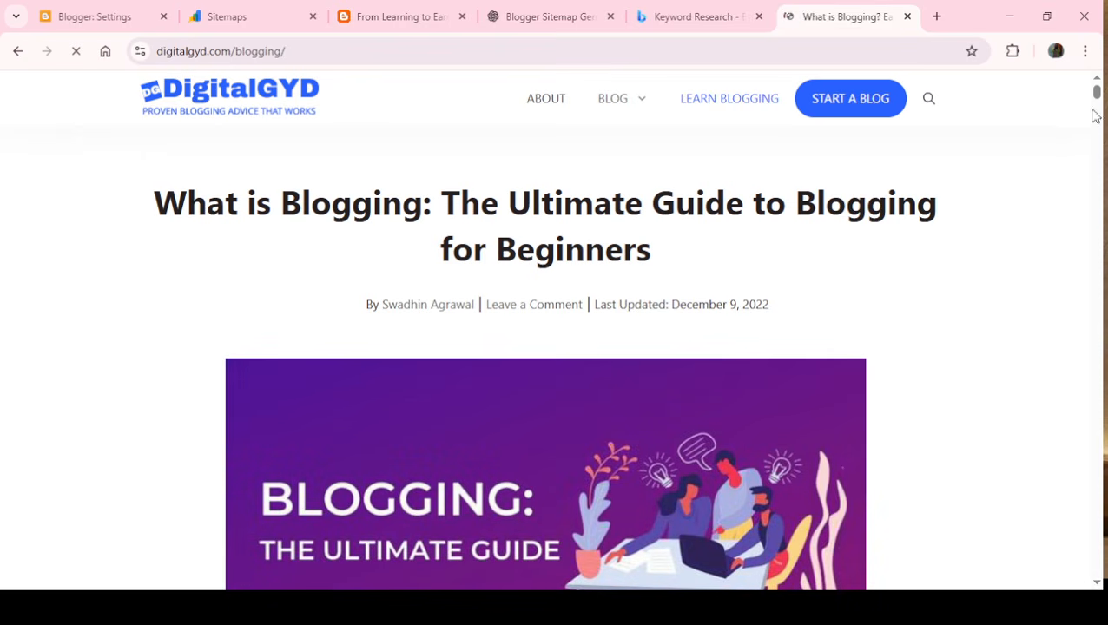
- Skim the DigitalGYD blogging guide's introduction and find its table of contents
scroll(1096, 97, "down", 8)
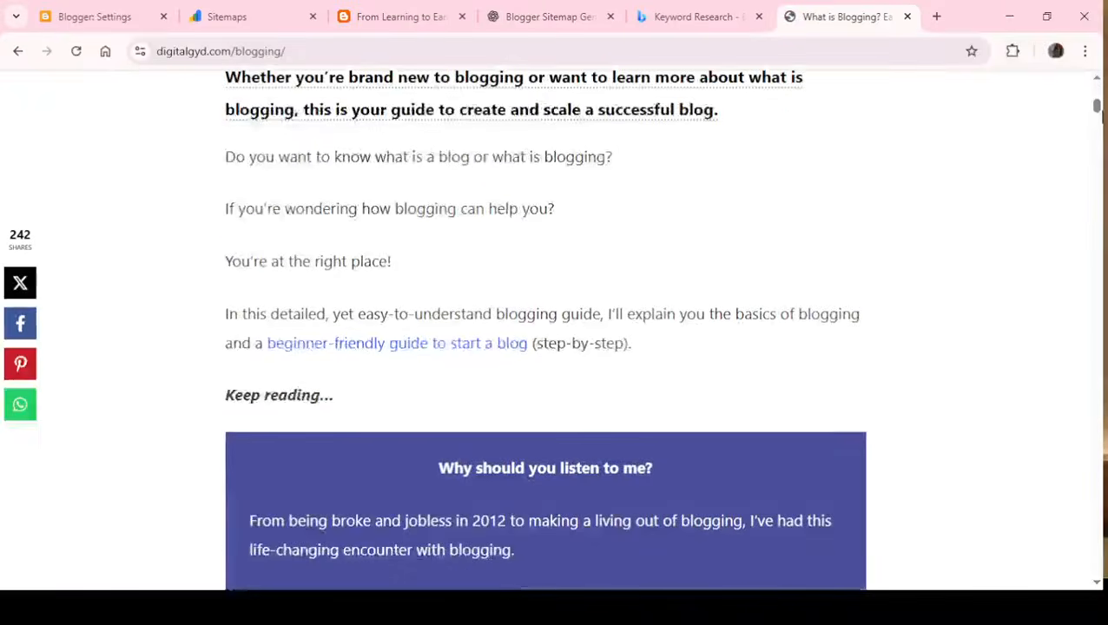
scroll(378, 312, "up", 8)
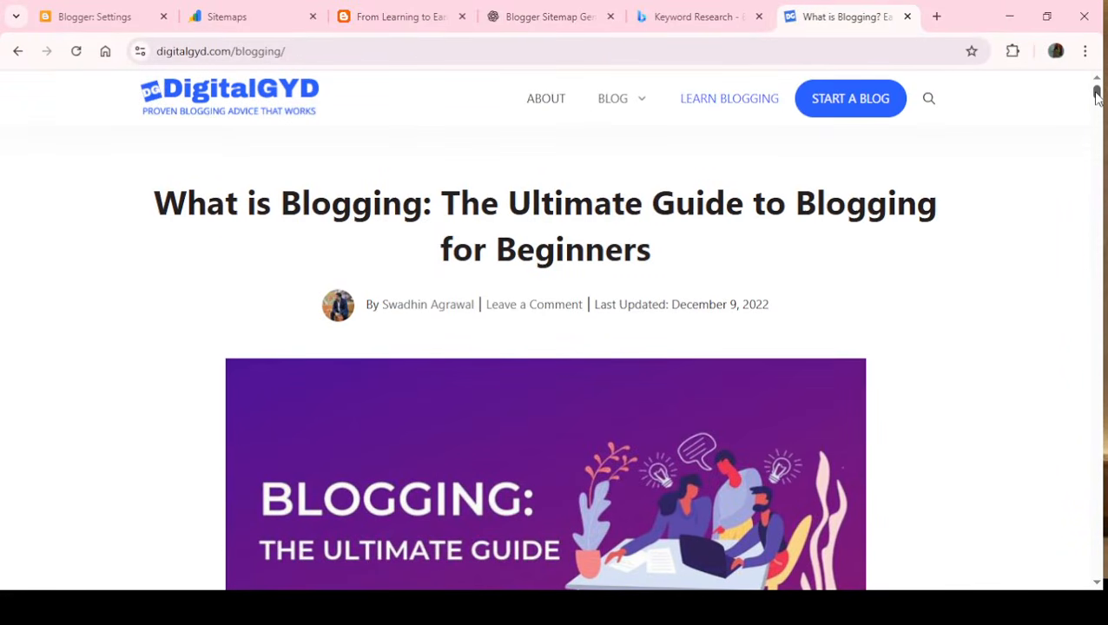
scroll(1096, 95, "down", 7)
scroll(546, 330, "down", 3)
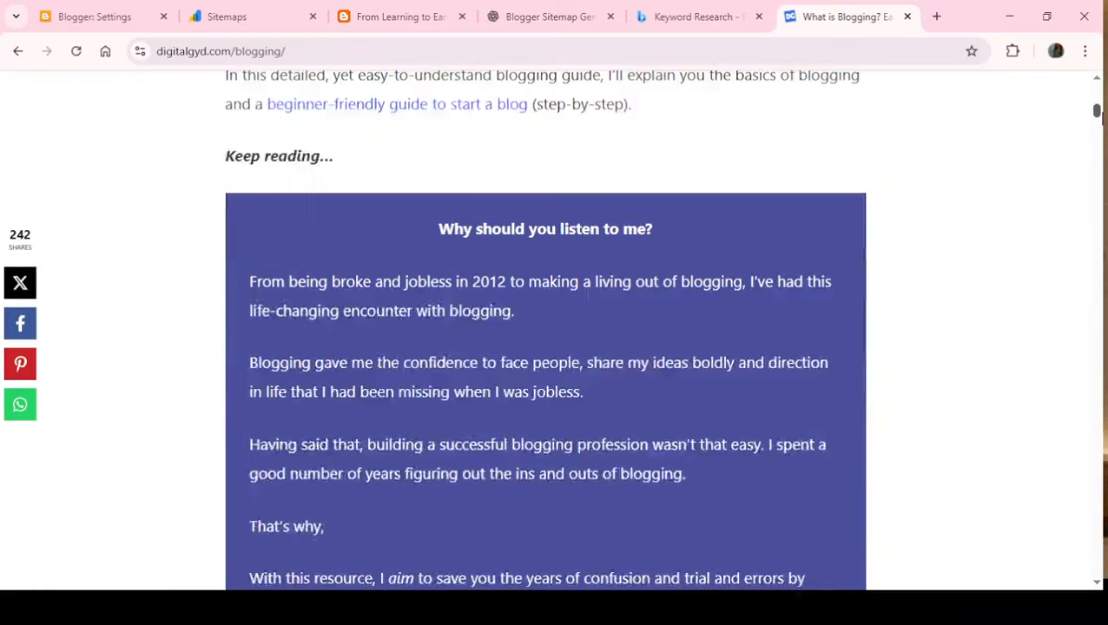
scroll(545, 331, "down", 6)
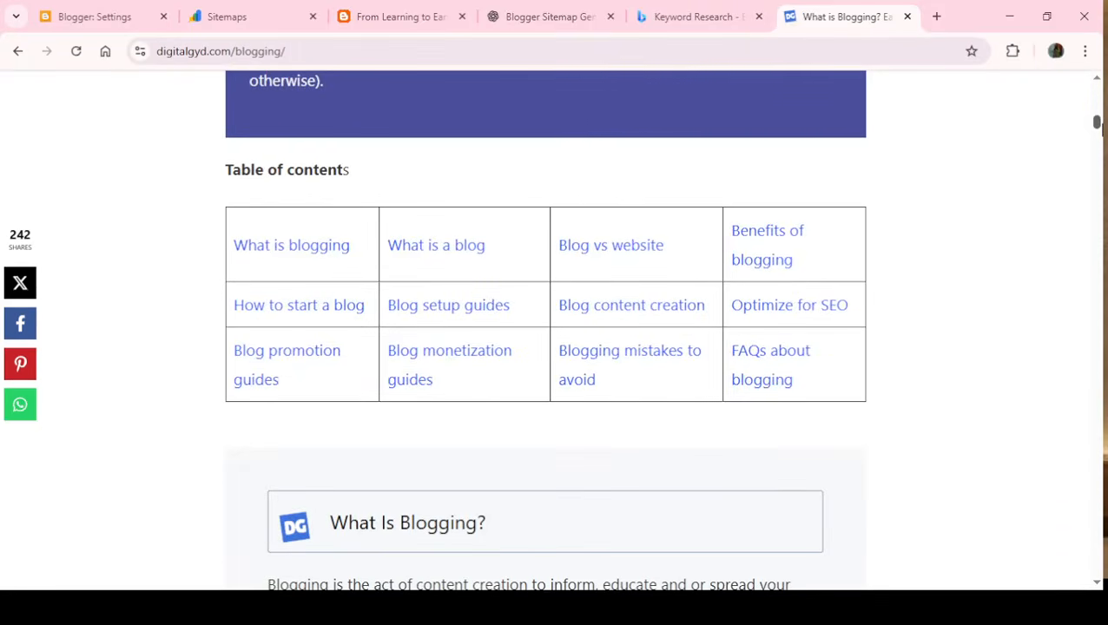
scroll(348, 285, "up", 1)
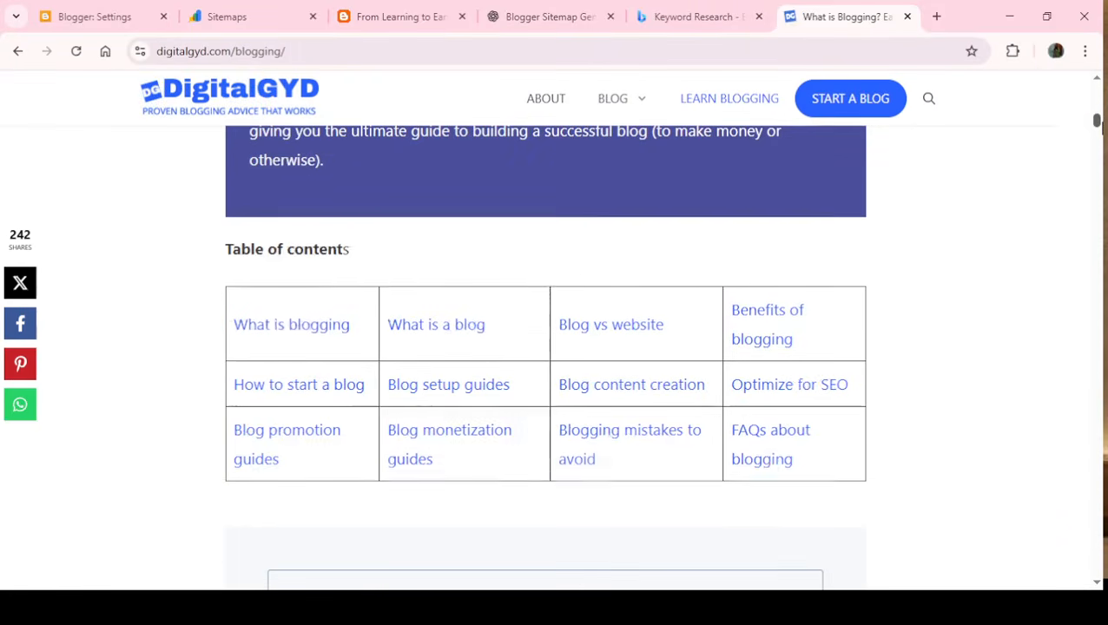
- Use the guide's table of contents to view the "What is a blog" and "Blog setup guides" sections
left_click(418, 332)
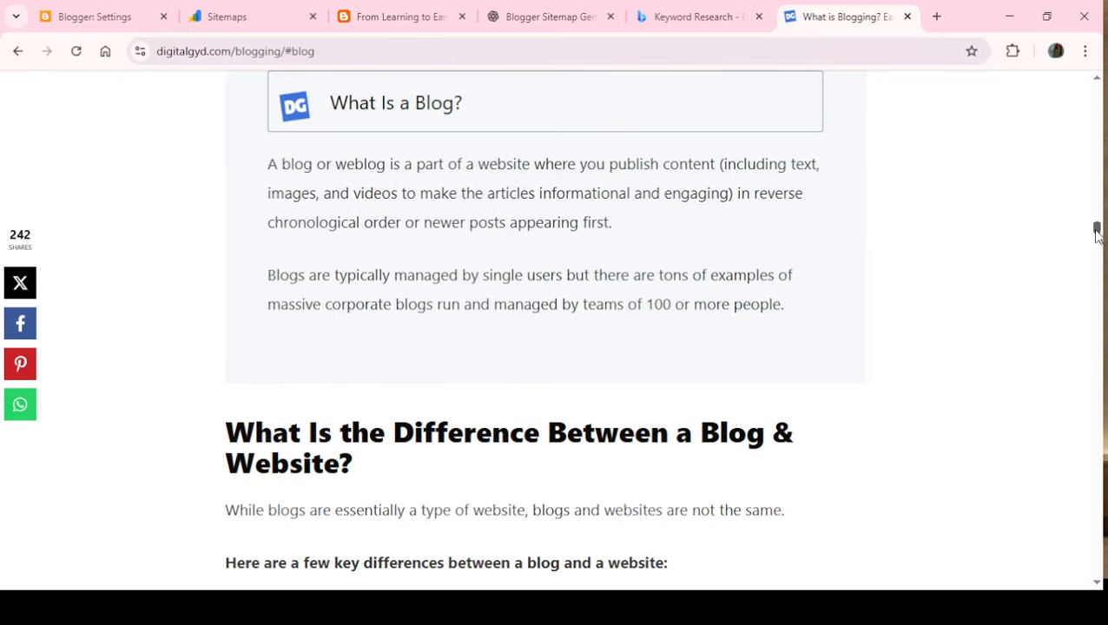
left_click_drag(1097, 233, 1064, 129)
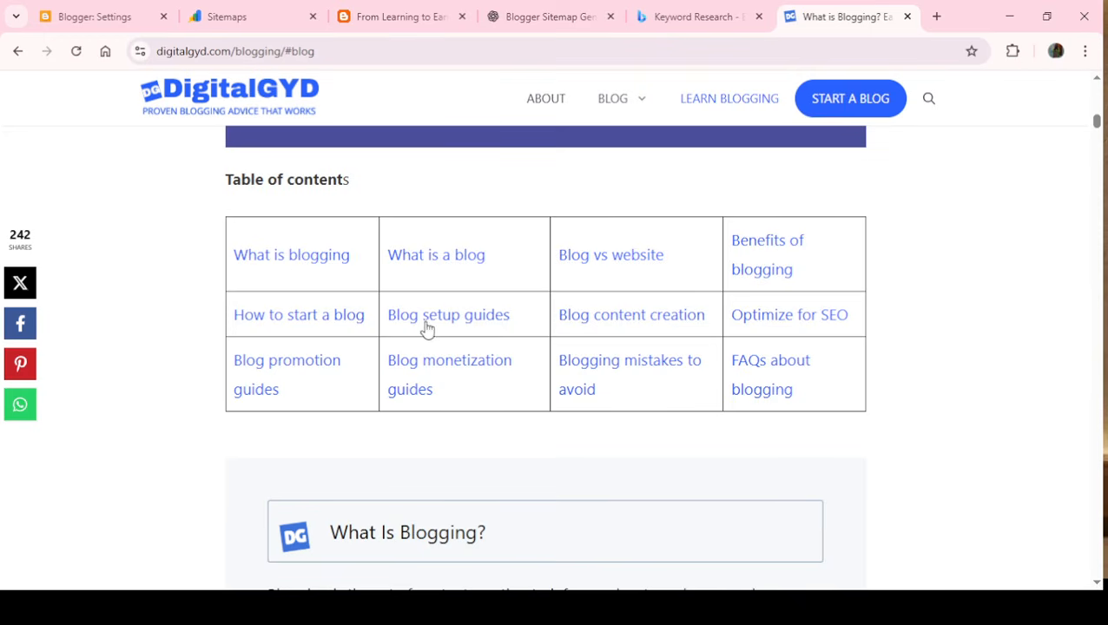
left_click(487, 320)
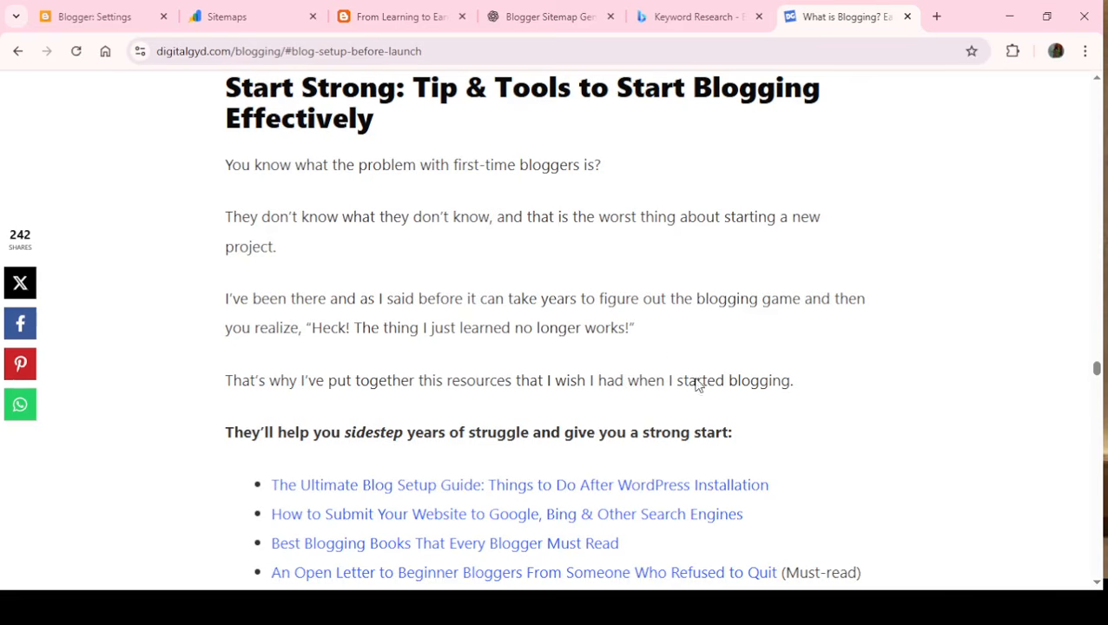
left_click_drag(1097, 372, 1041, 284)
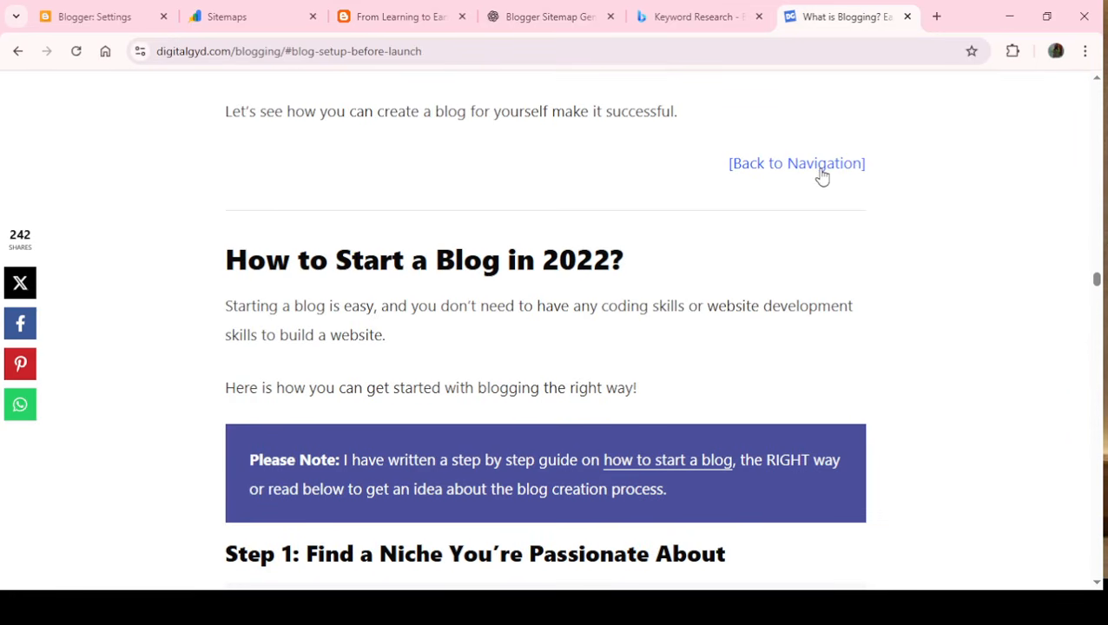
- Open the "topical authority" link in the guide's niche section and skim the linked Search Engine Journal article
left_click_drag(1096, 280, 1096, 292)
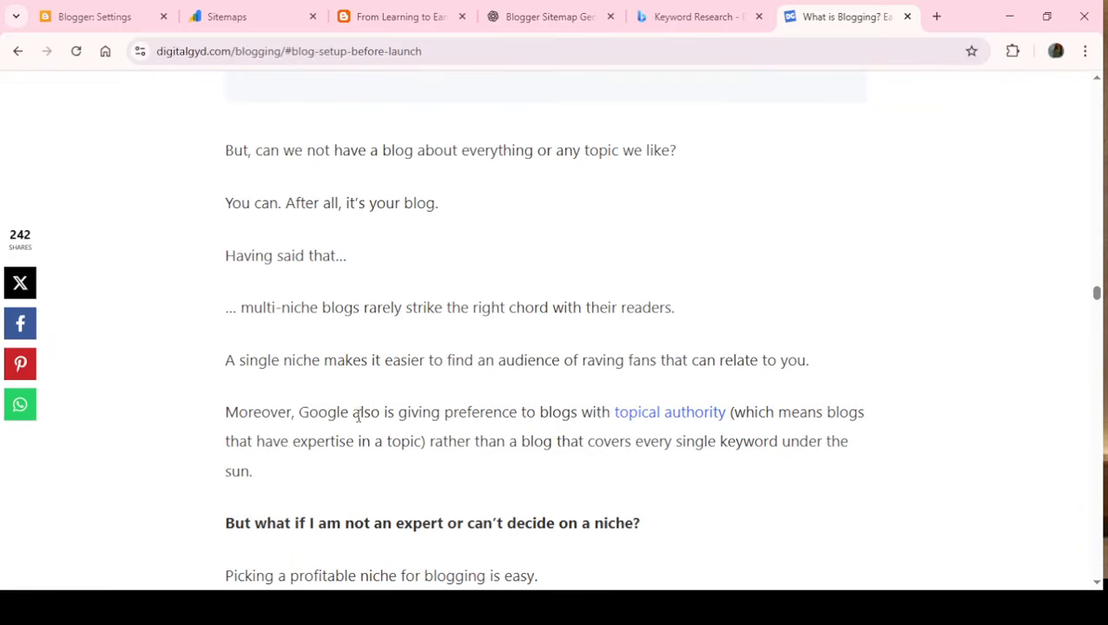
left_click_drag(602, 411, 731, 413)
left_click(730, 401)
left_click(710, 413)
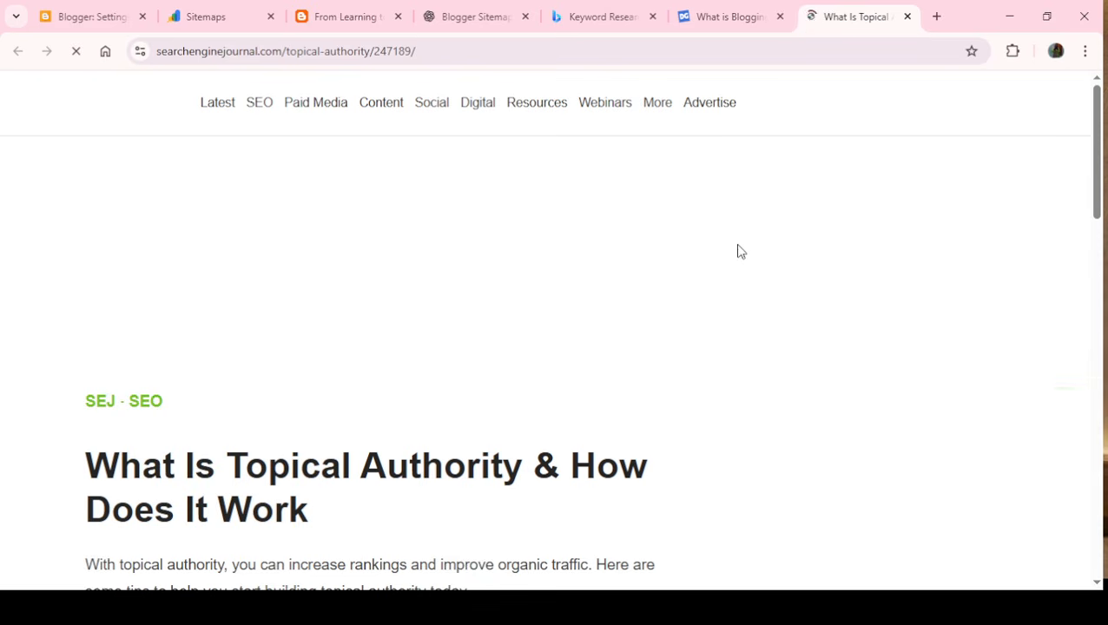
left_click_drag(1101, 95, 1102, 129)
left_click_drag(1102, 121, 1098, 309)
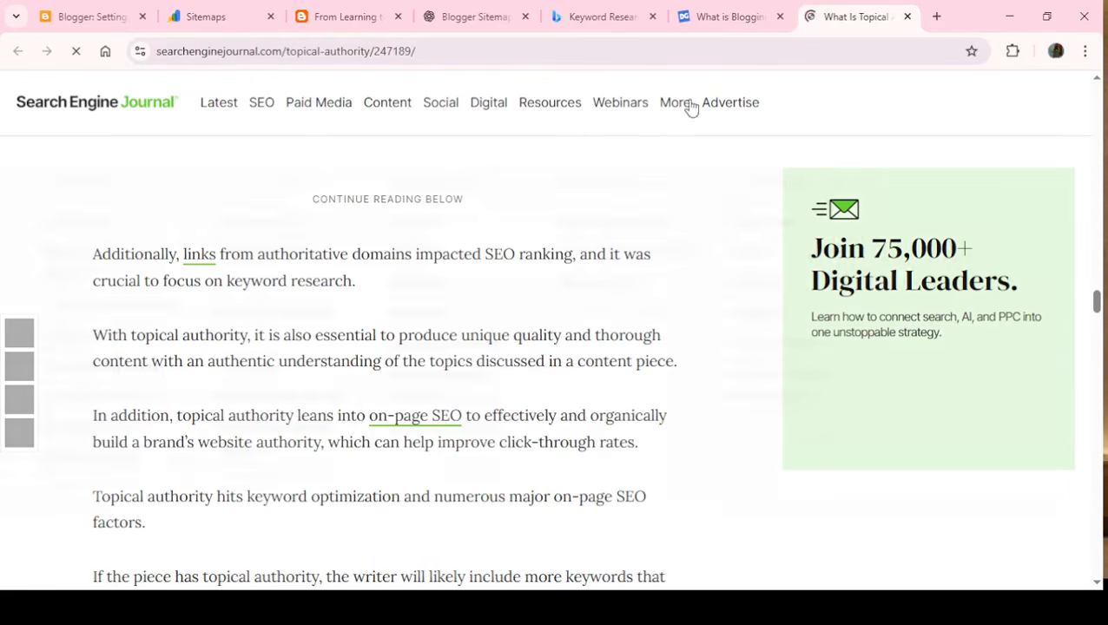
- Return to the DigitalGYD guide and open its link "The Ultimate Blog Setup Guide: Things to Do After WordPress Installation"
left_click(712, 12)
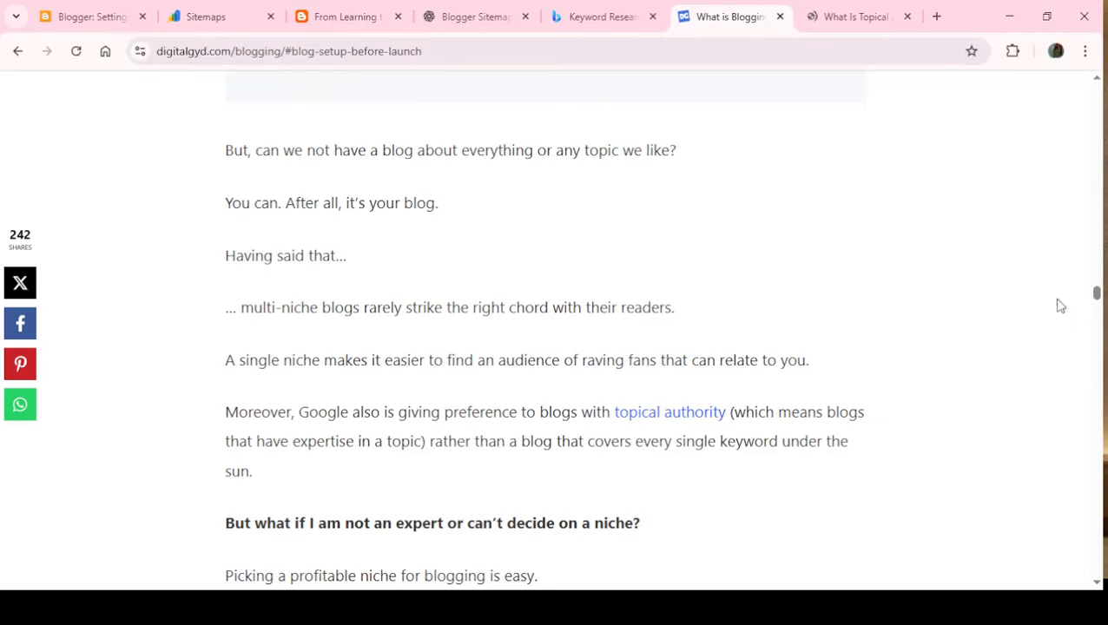
left_click_drag(1097, 295, 1097, 370)
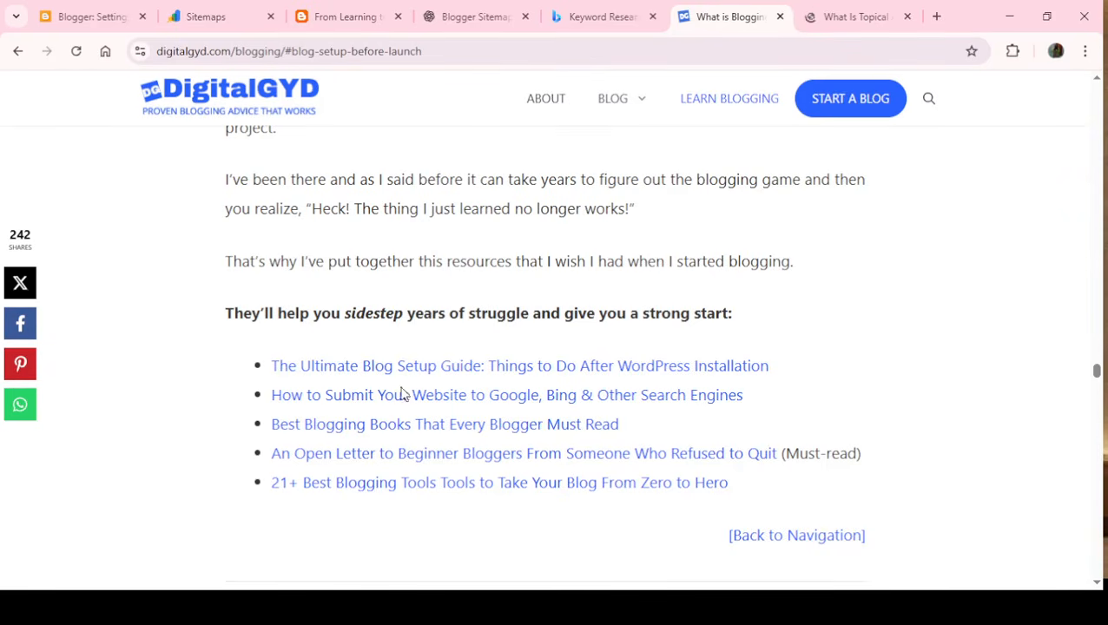
left_click_drag(265, 367, 775, 369)
left_click(794, 403)
left_click(737, 367)
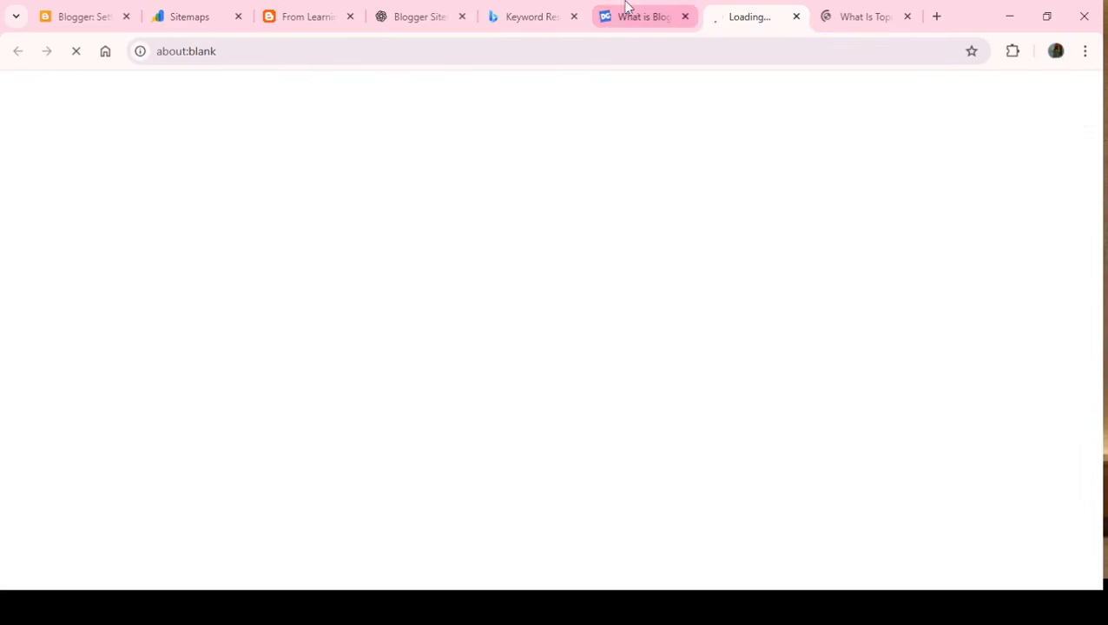
- Return to the DigitalGYD blogging guide and highlight the "10 Most Deadly Blogging Mistakes You Need to Avoid Like the Plague" link
left_click(648, 16)
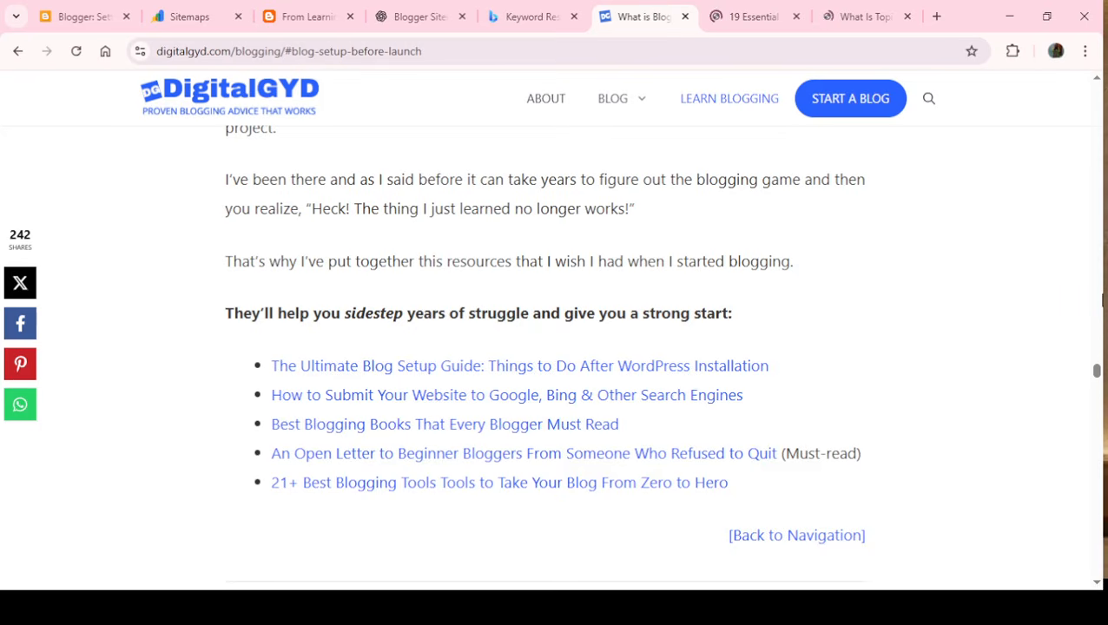
left_click_drag(1097, 373, 1096, 500)
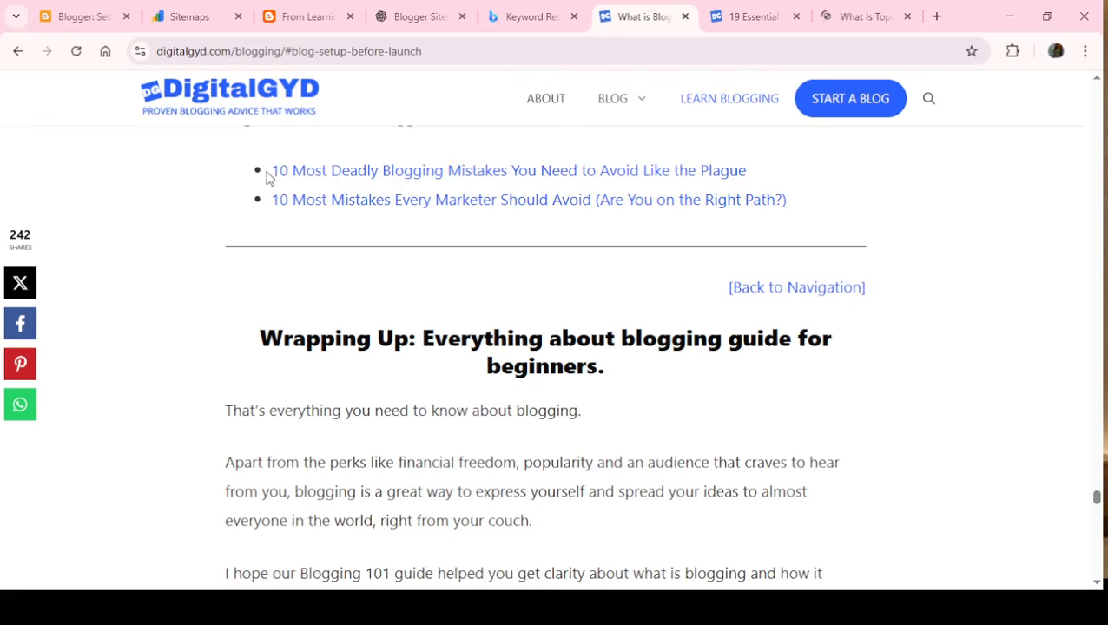
left_click_drag(382, 163, 769, 177)
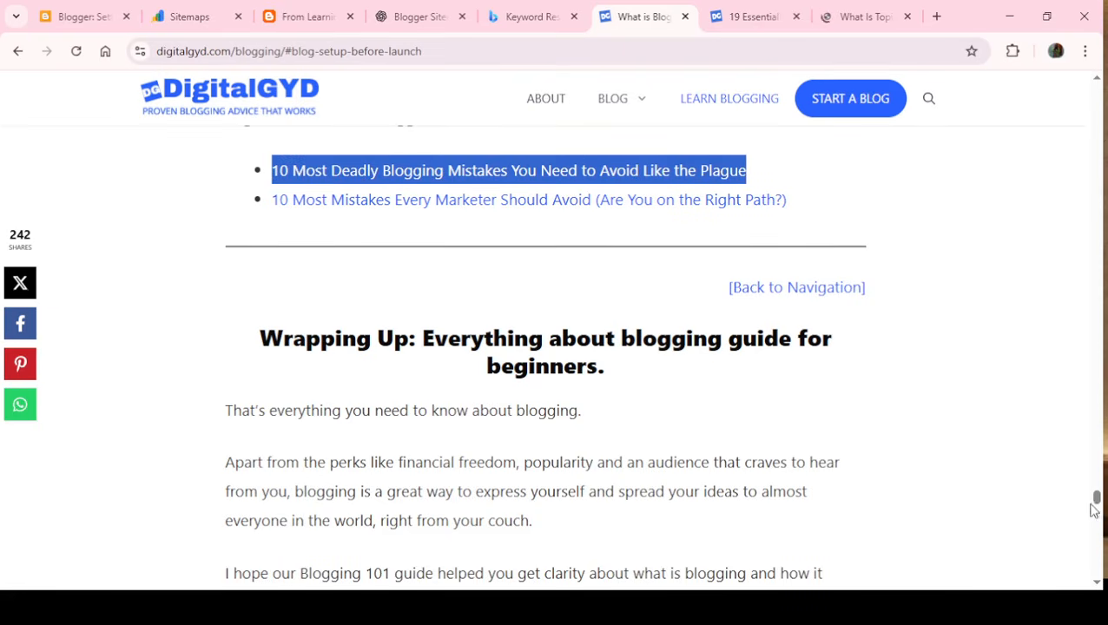
- Go back to the guide's early sections and examine the Ahrefs keyword overviews for "blogging" and "what is a blog"
left_click_drag(1096, 500, 995, 169)
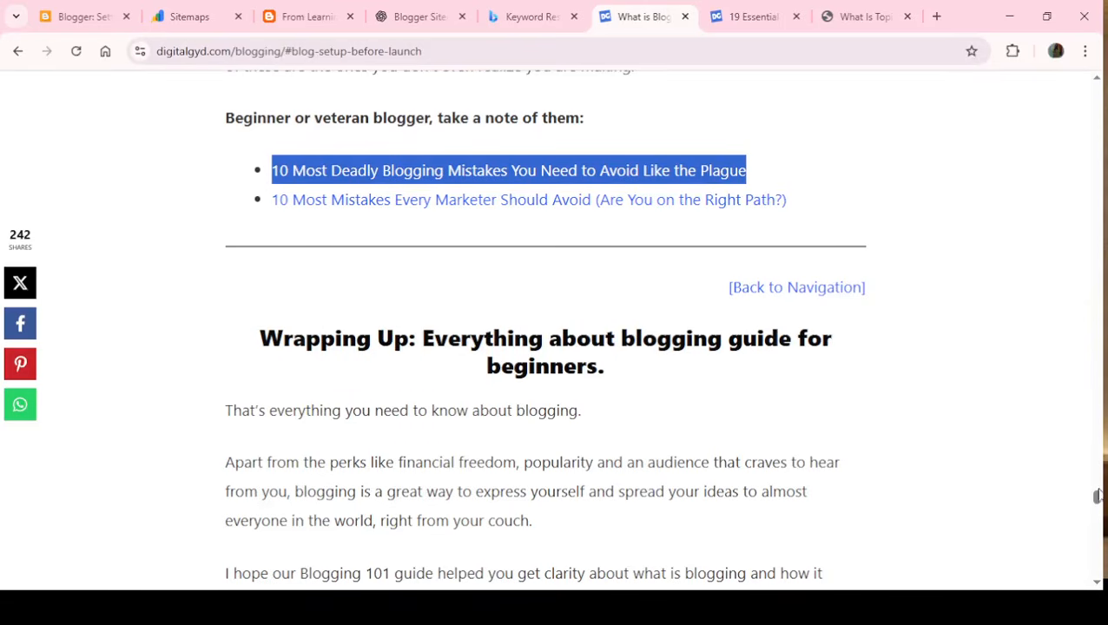
left_click_drag(1097, 495, 1097, 165)
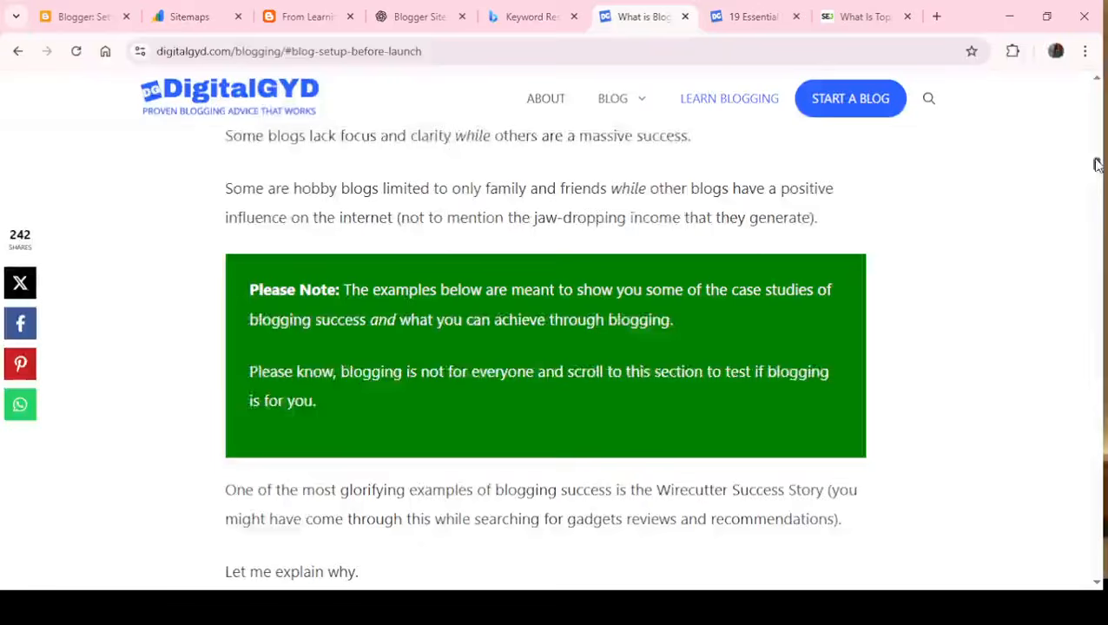
scroll(1097, 161, "down", 14)
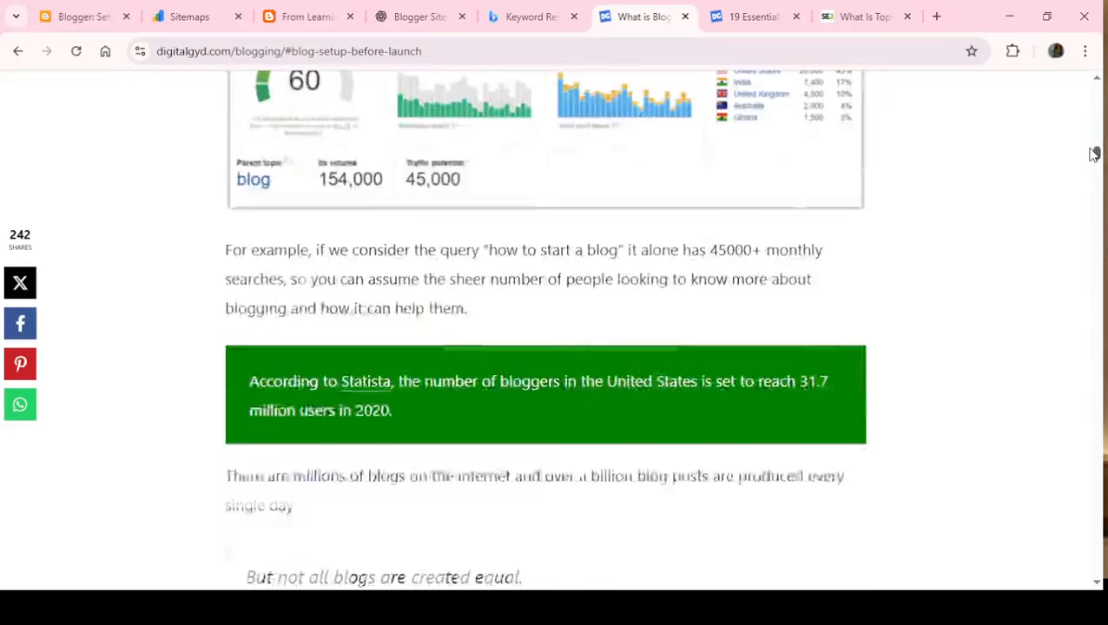
scroll(1093, 154, "up", 8)
scroll(1092, 139, "down", 2)
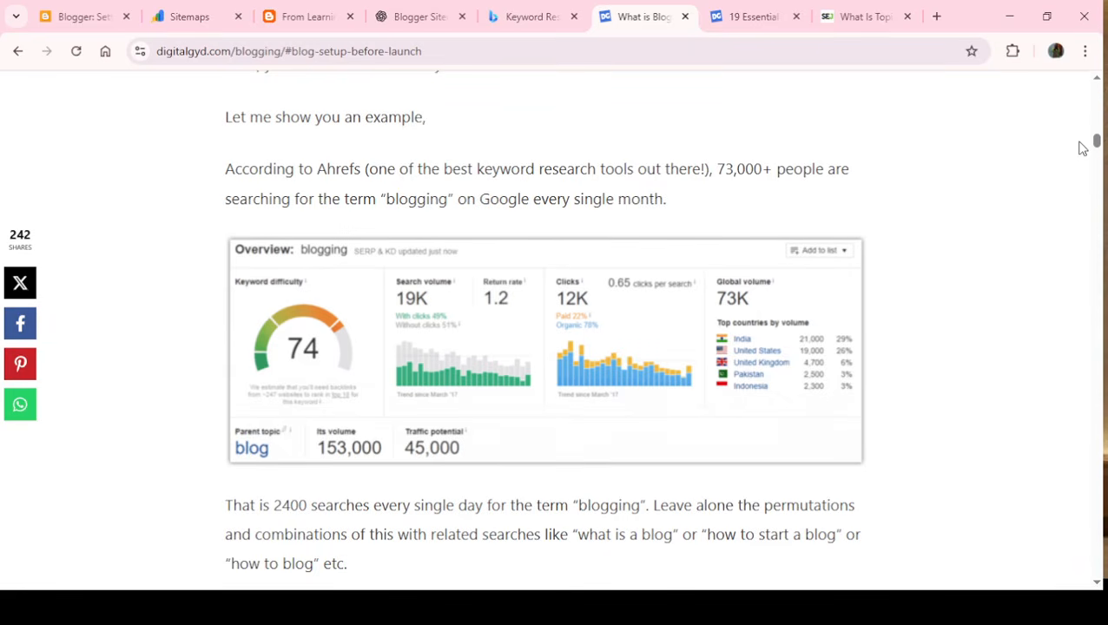
scroll(1098, 145, "down", 5)
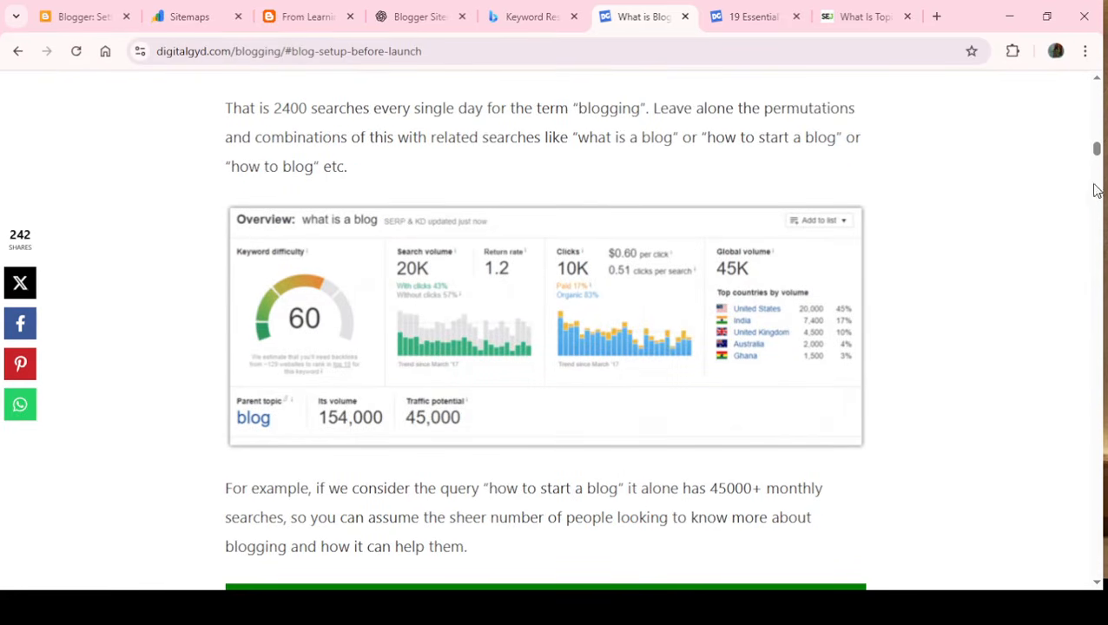
- Use the guide's table of contents to reach "Blogging mistakes to avoid" and open its "10 Most Deadly Blogging Mistakes" article
left_click_drag(1097, 150, 1090, 123)
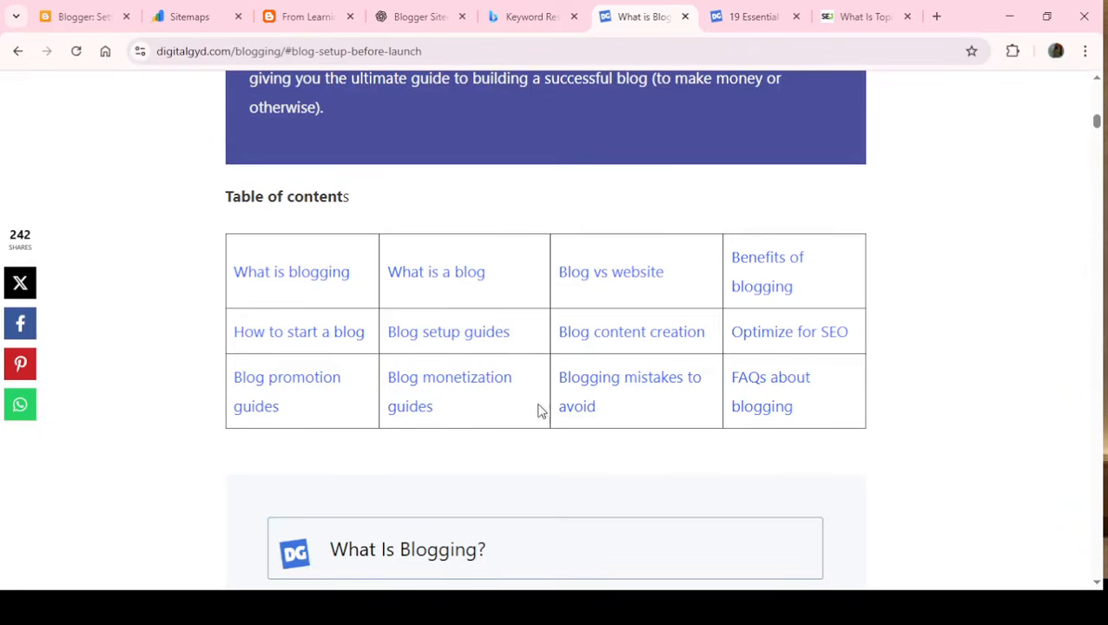
left_click(621, 390)
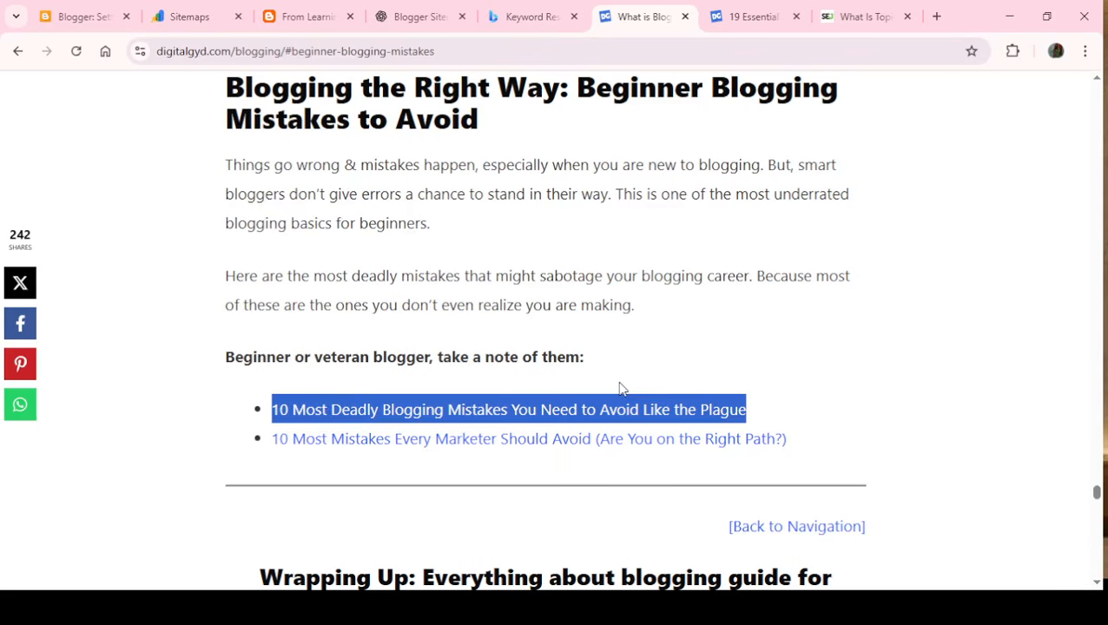
left_click(450, 419)
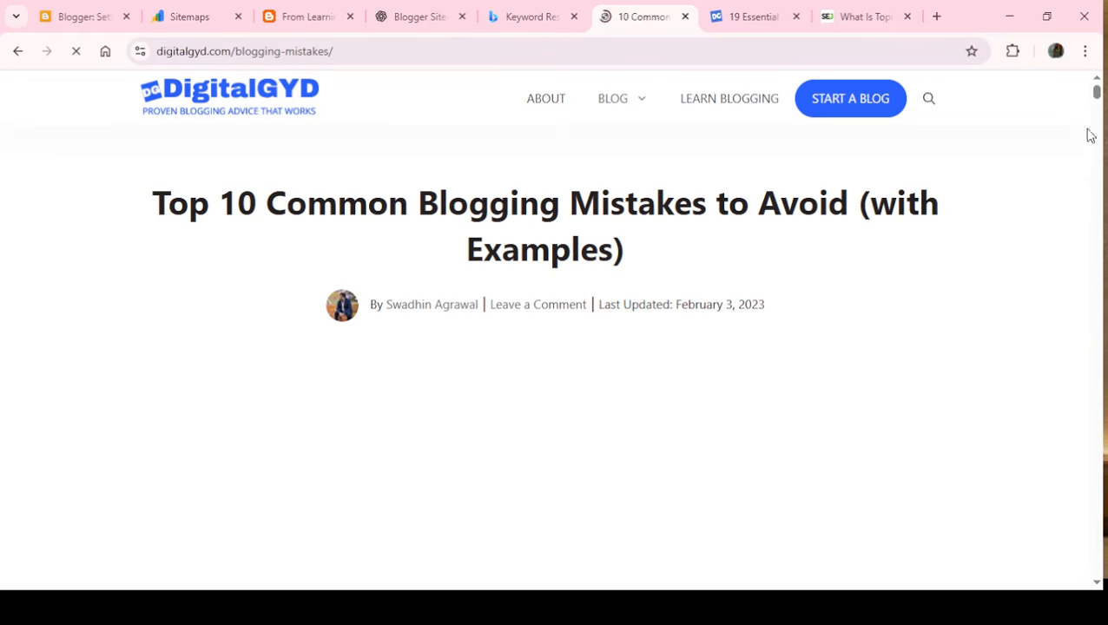
mouse_move(1097, 91)
left_mouse_down()
mouse_move(1097, 154)
mouse_move(1097, 87)
left_mouse_up()
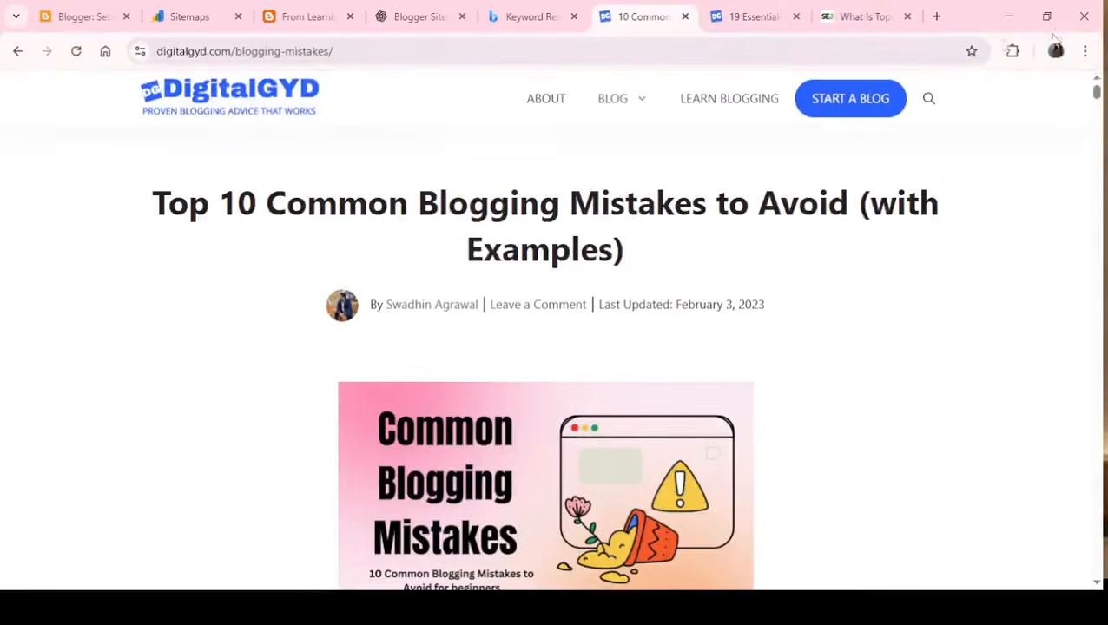
- Check the live blog's homepage and review the Crawlers and indexing section of its Blogger settings
left_click(871, 10)
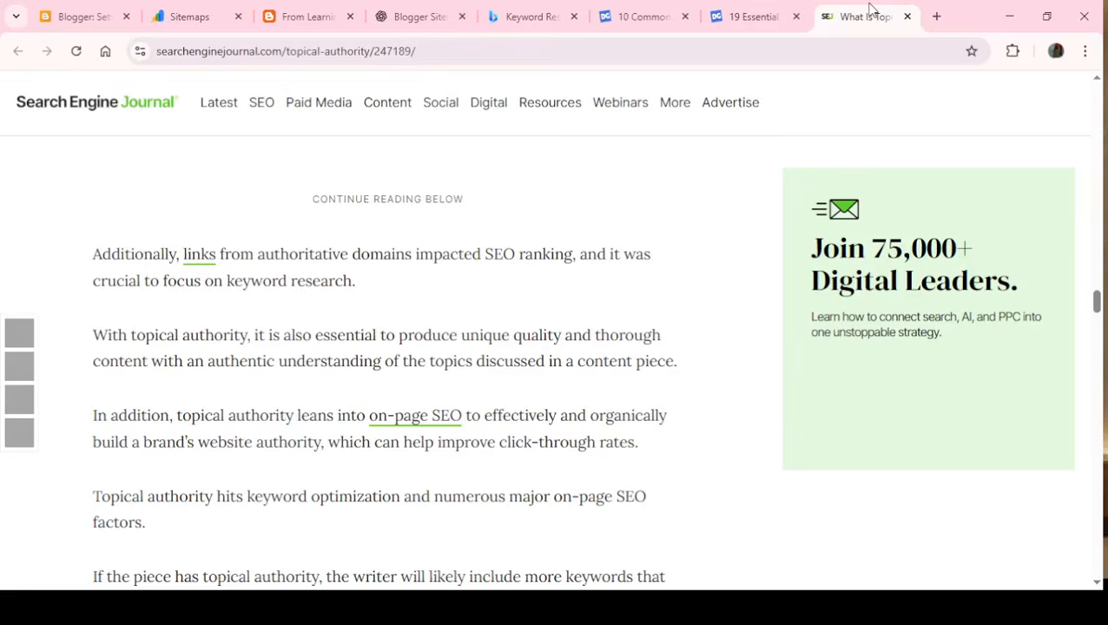
left_click(735, 17)
left_click(77, 18)
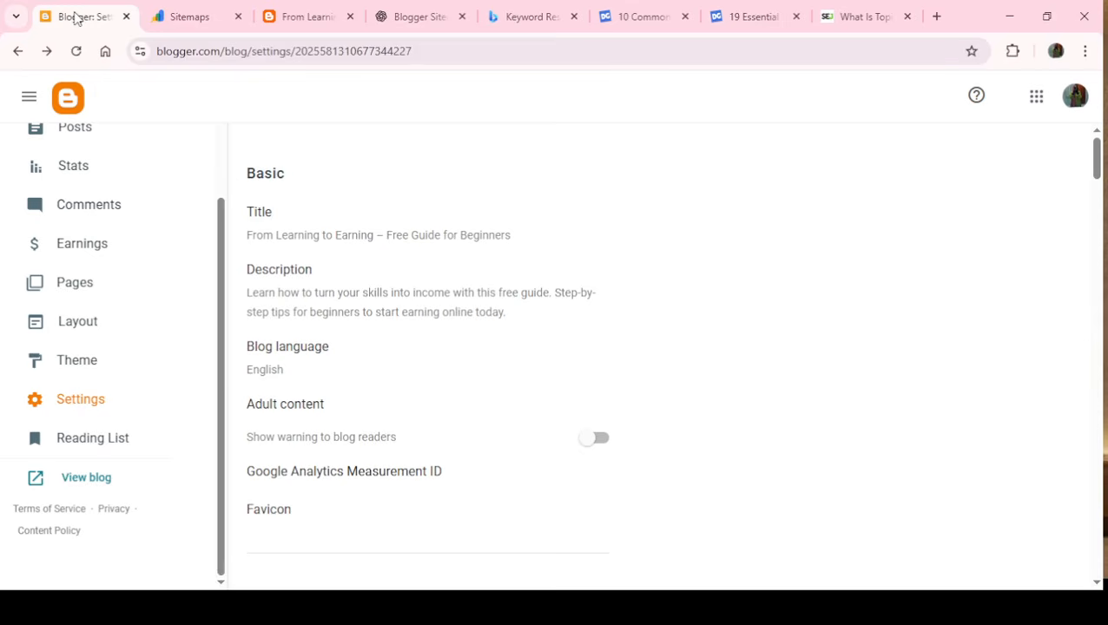
left_click(294, 17)
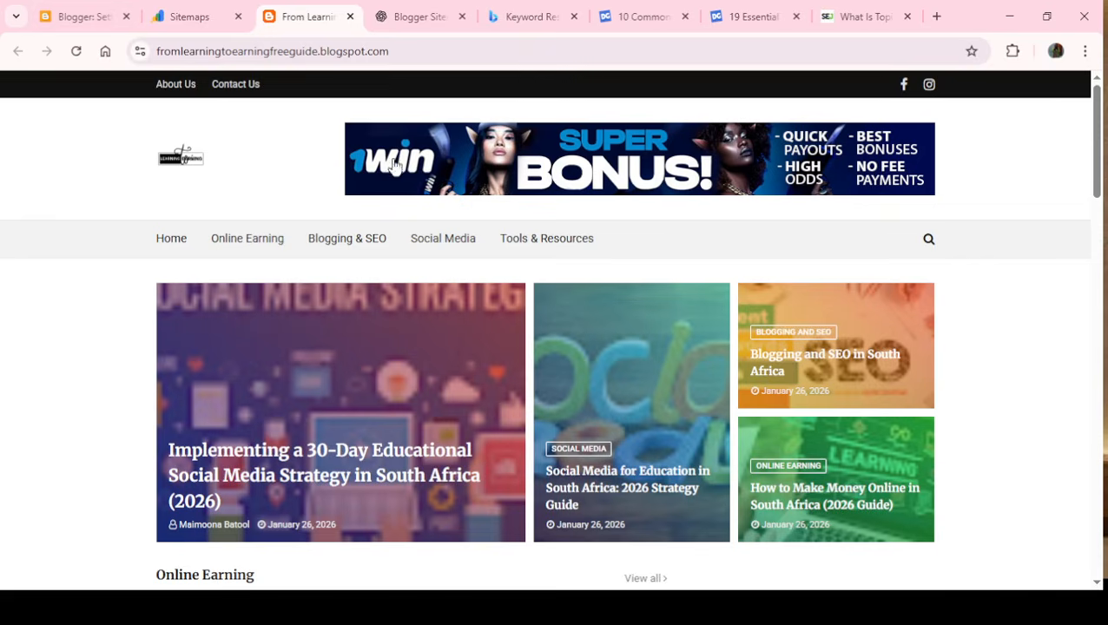
left_click(80, 17)
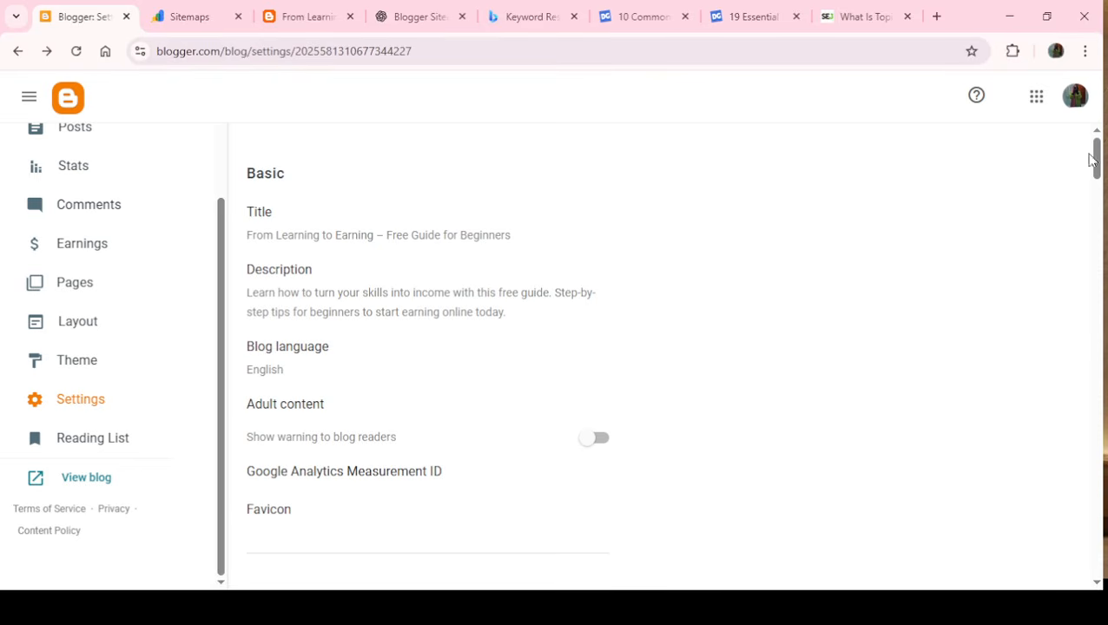
left_click_drag(1099, 165, 1097, 480)
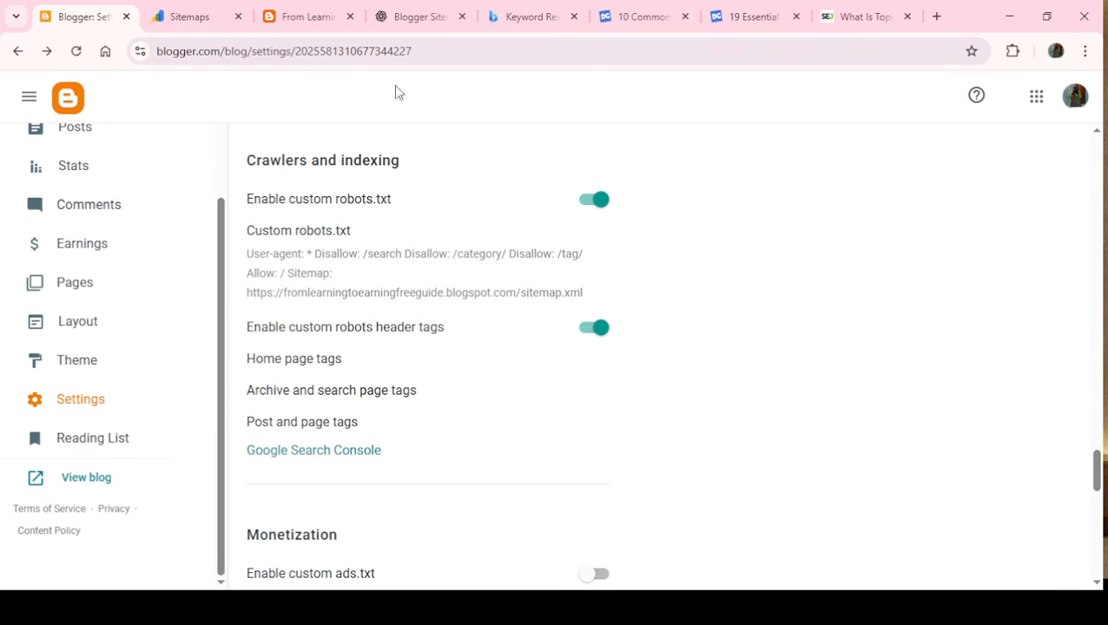
- Revisit the two DigitalGYD articles on WordPress setup and blogging mistakes, and close the Bing keyword research tab
left_click(753, 20)
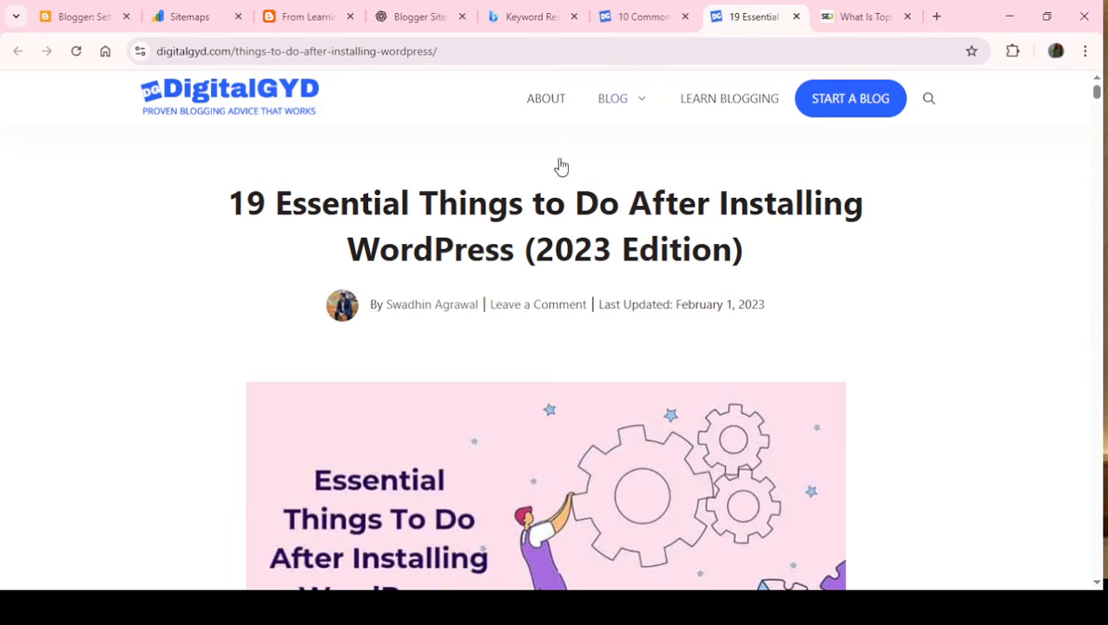
left_click(618, 26)
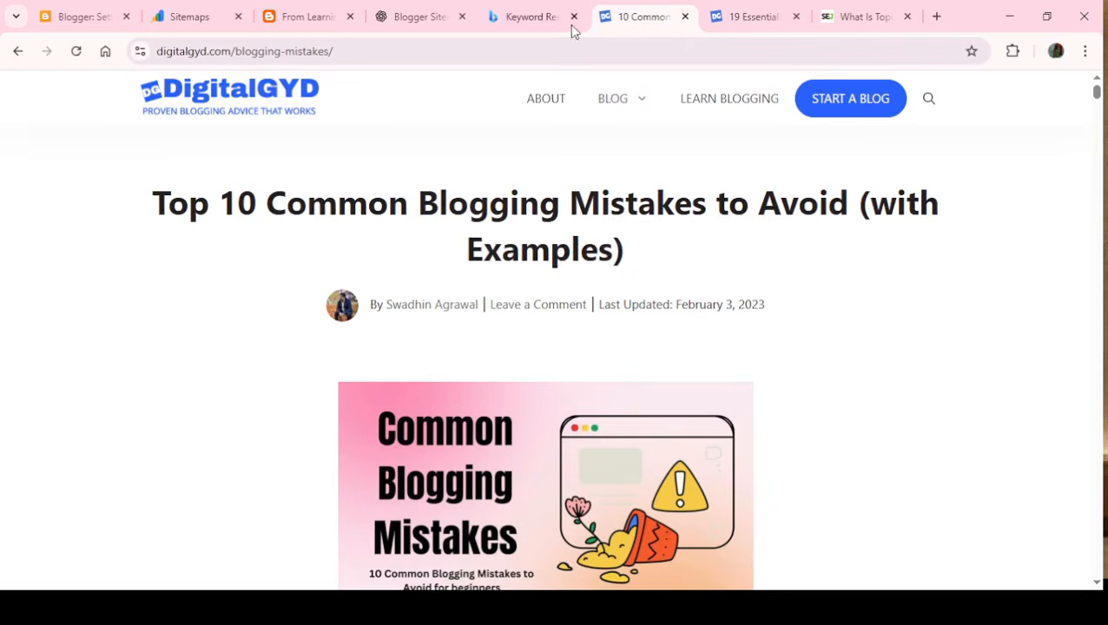
middle_click(537, 12)
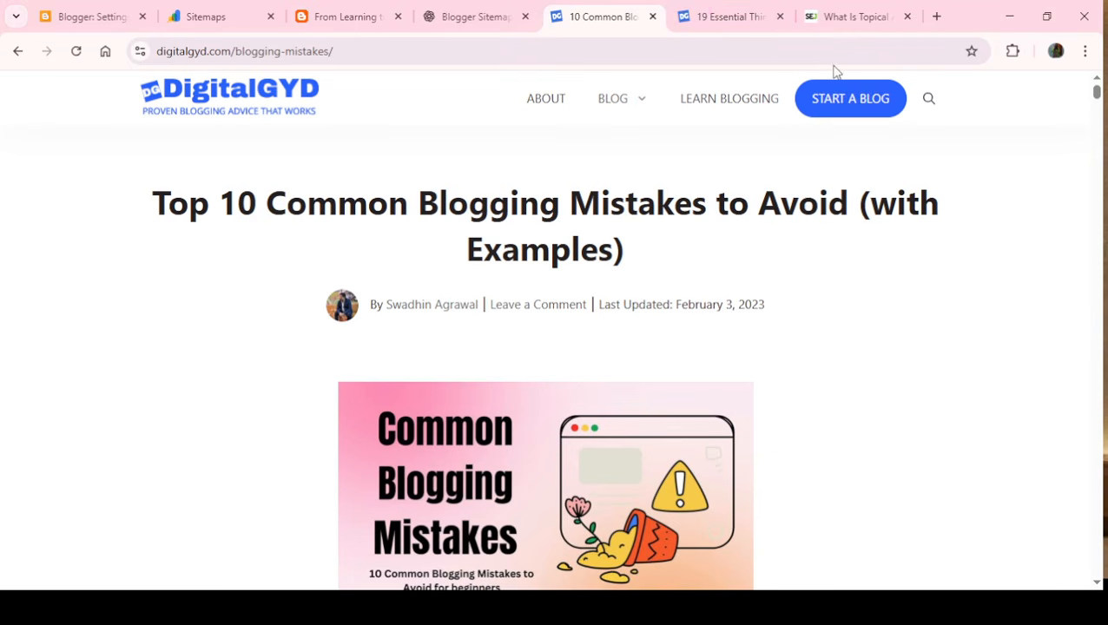
- Open a blank browser tab and revisit the Blogger crawler settings and the live blog's homepage
left_click(936, 17)
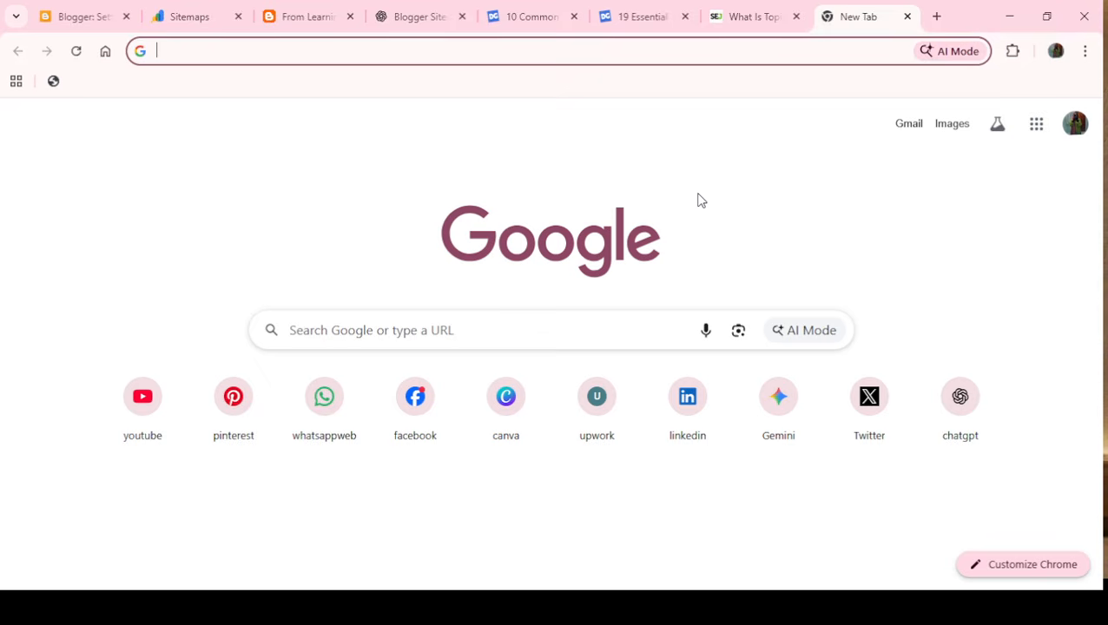
left_click(71, 9)
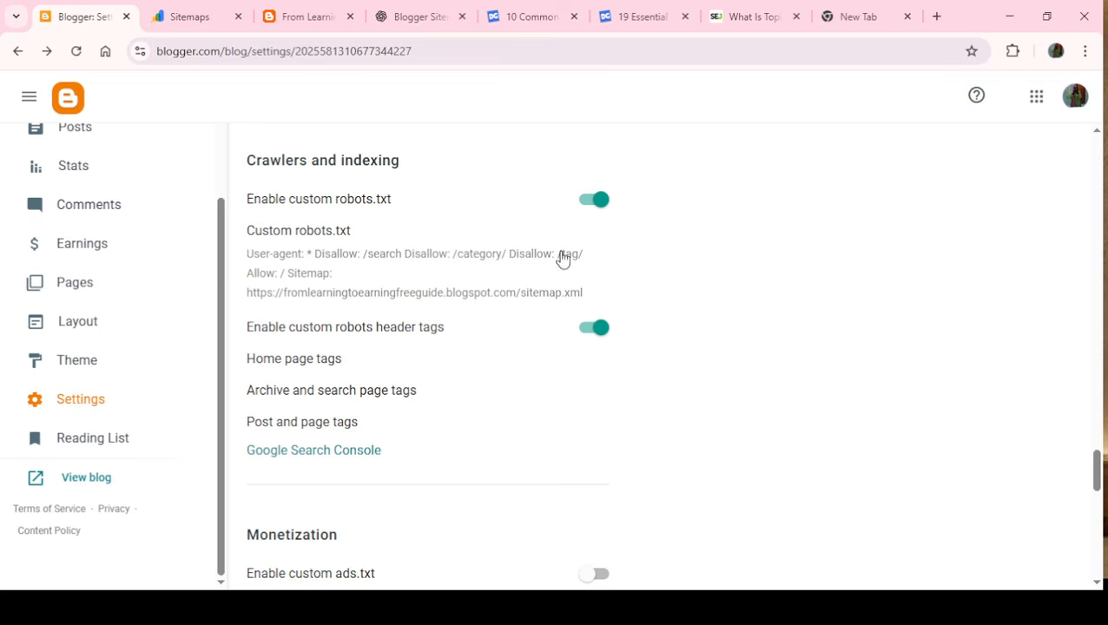
left_click(305, 14)
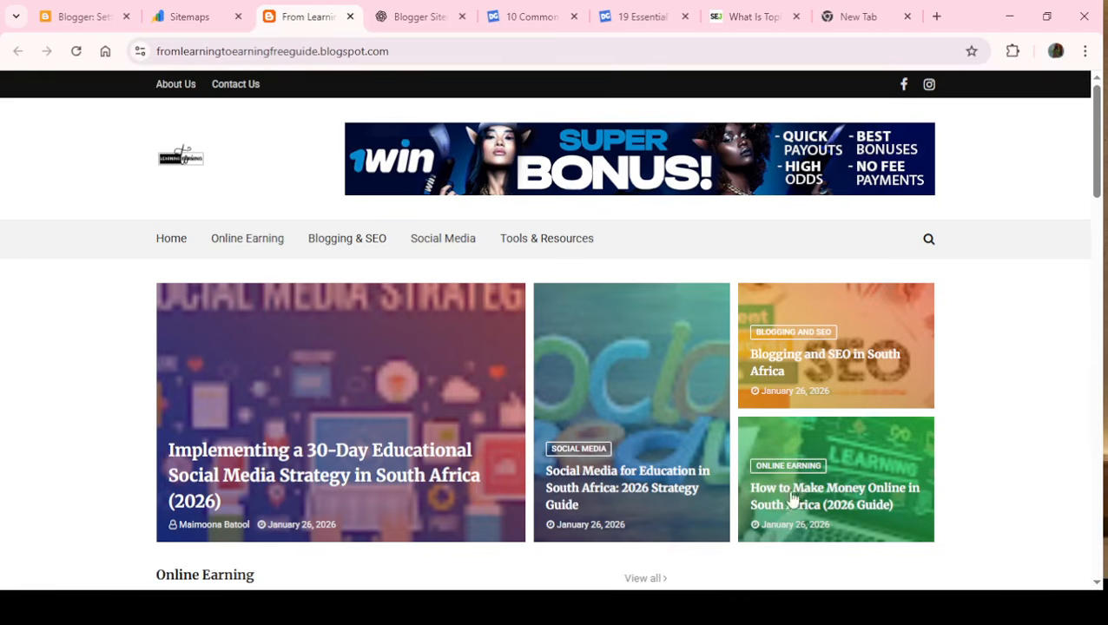